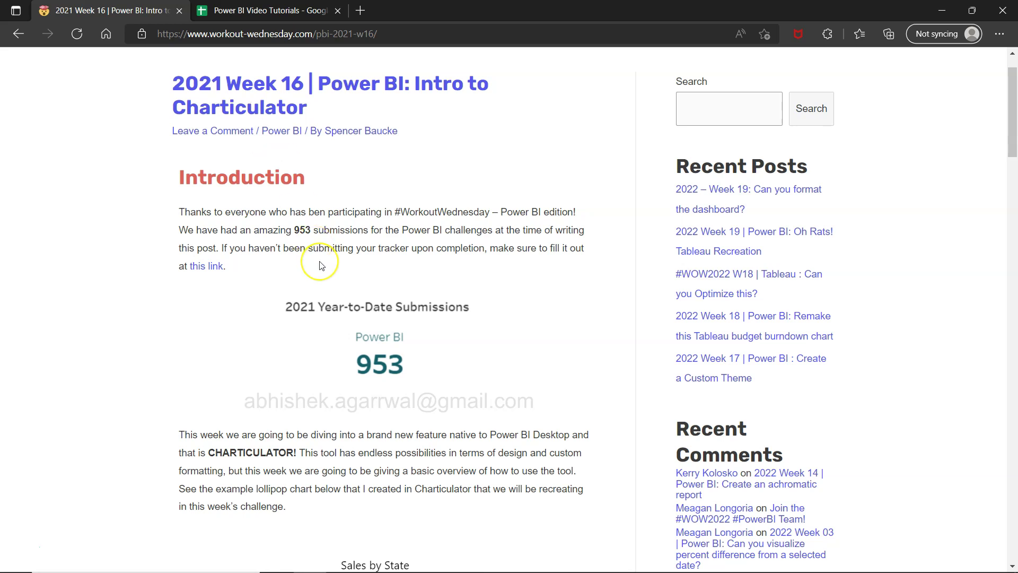
# Step: Examine the Week 16 challenge introduction and the example Sales by State lollipop chart
pyautogui.scroll(-3, 320, 263)
pyautogui.scroll(-2, 322, 265)
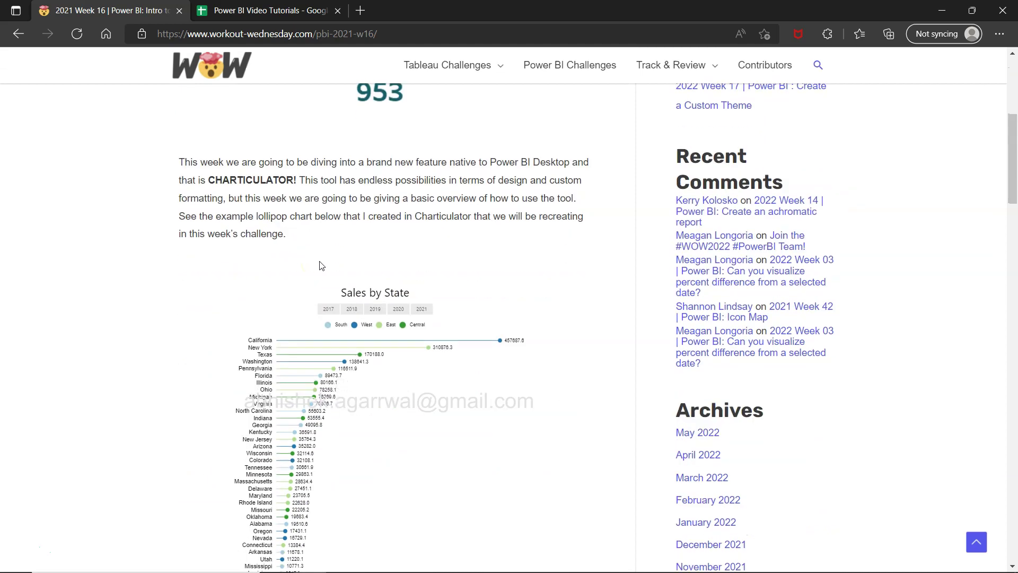
pyautogui.scroll(-1, 321, 265)
pyautogui.scroll(-1, 321, 266)
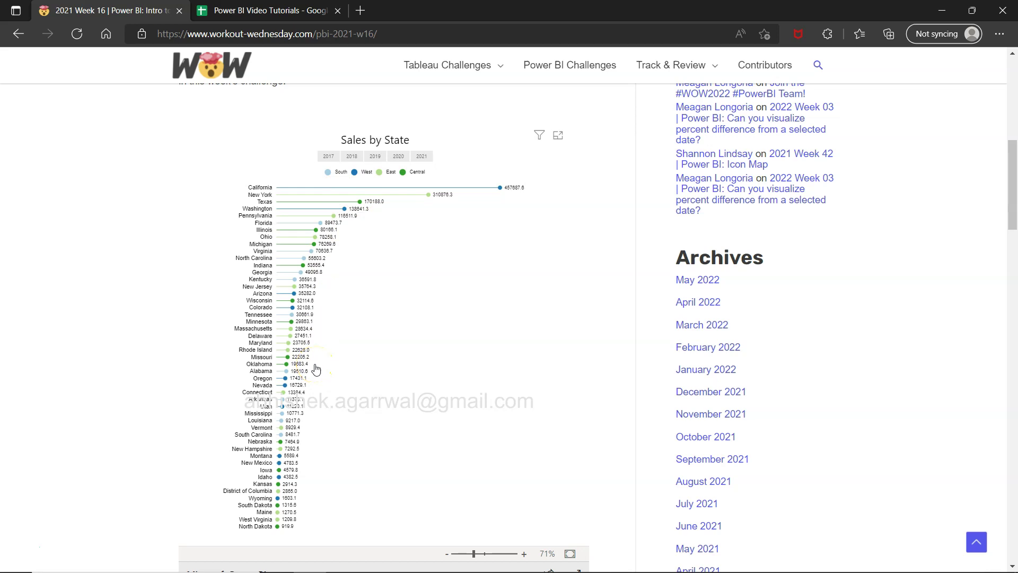
pyautogui.scroll(1, 317, 369)
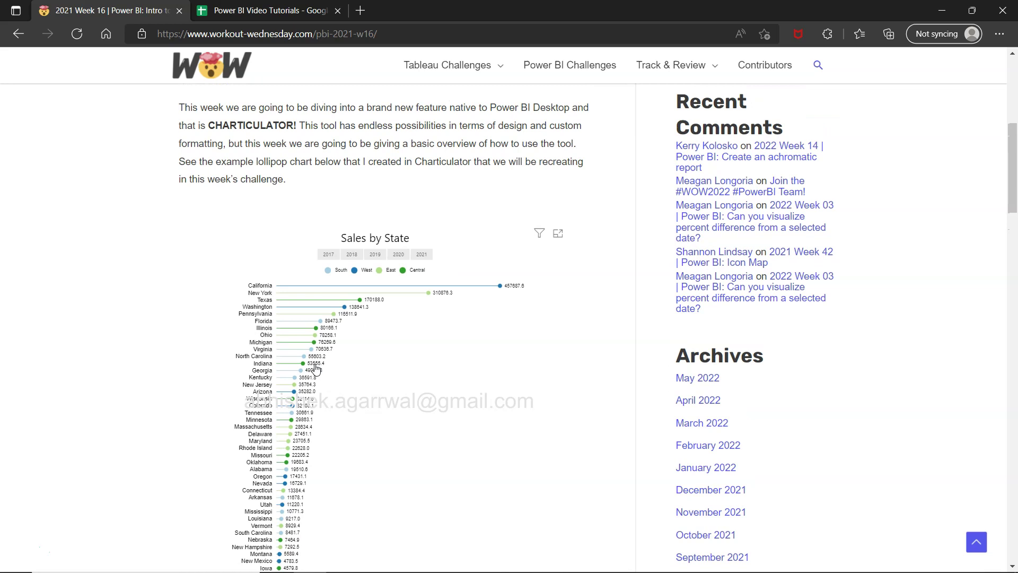
pyautogui.scroll(1, 317, 368)
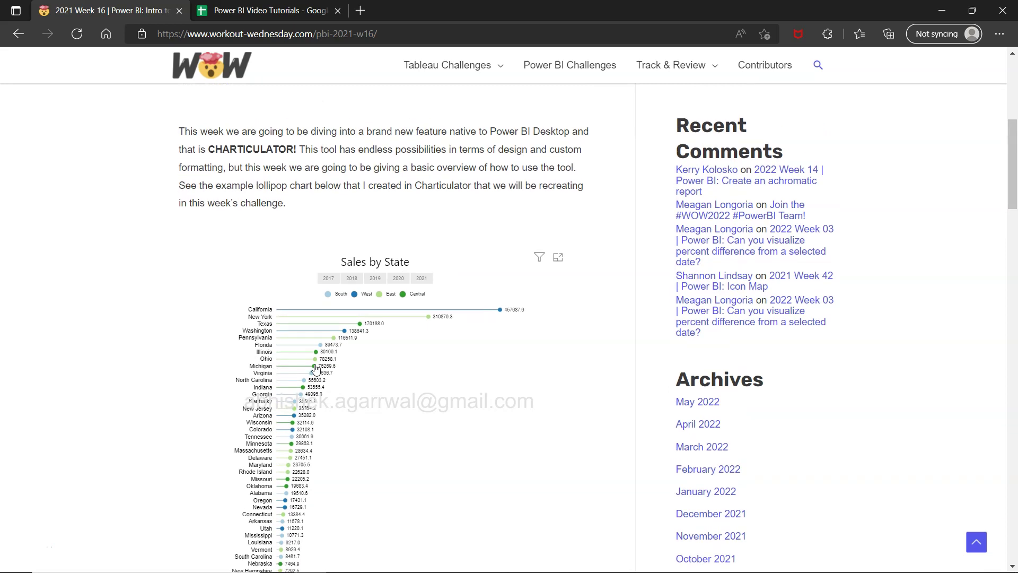
pyautogui.scroll(-2, 317, 369)
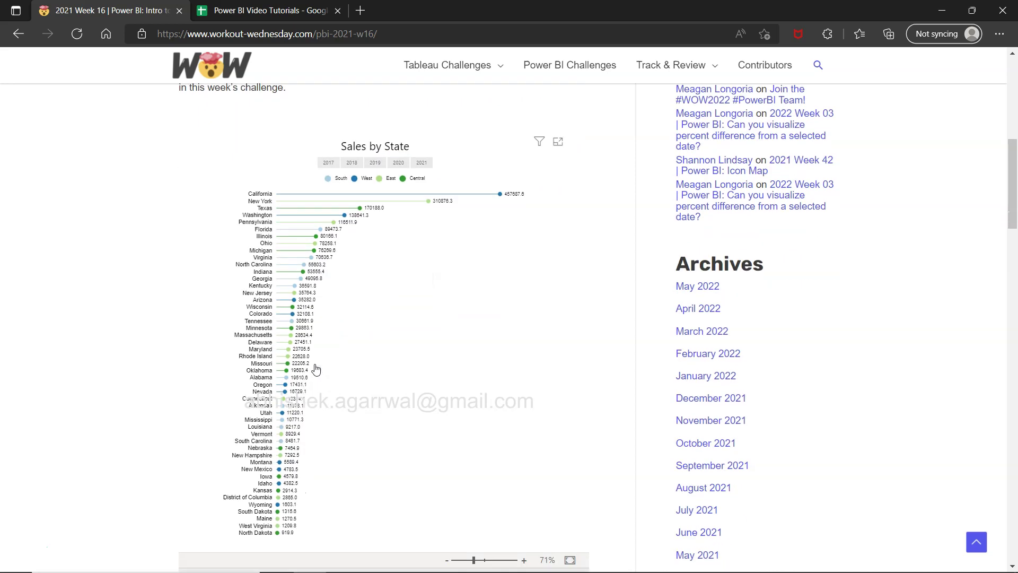
pyautogui.scroll(-2, 316, 368)
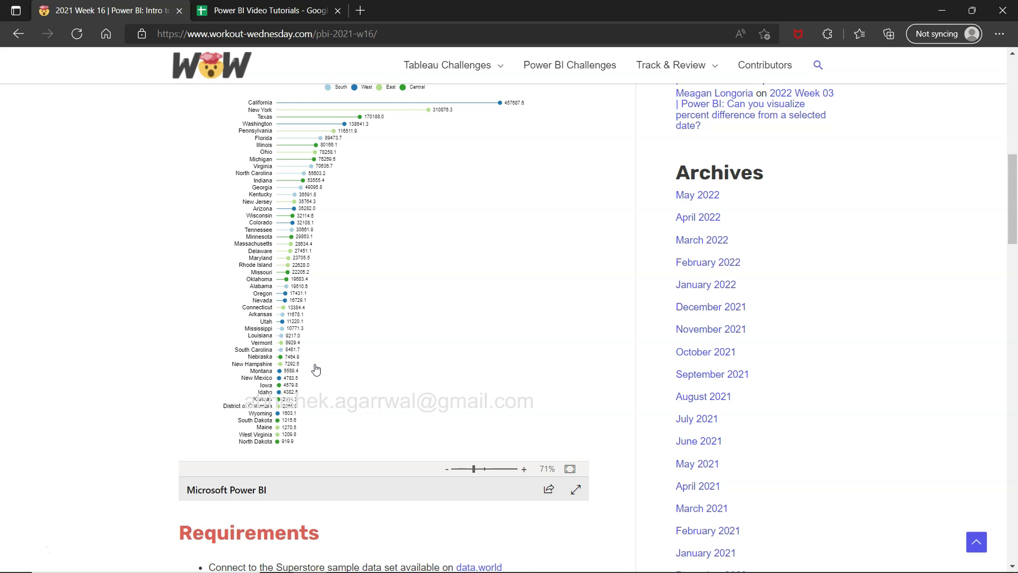
pyautogui.scroll(5, 317, 369)
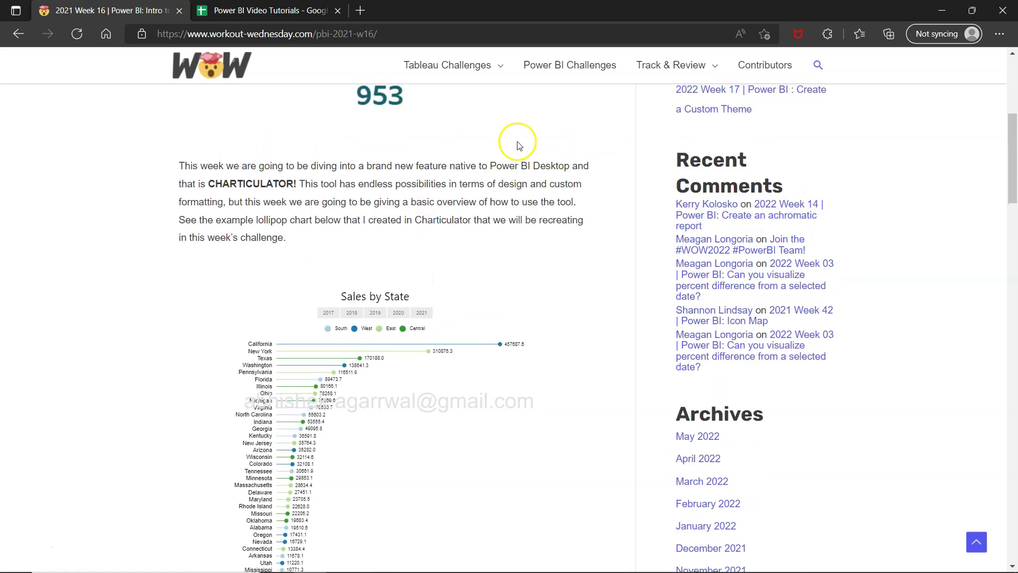
# Step: Return to the Power BI challenges list, browse the 2021 entries, and reopen the Week 16 Intro to Charticulator post
pyautogui.click(19, 34)
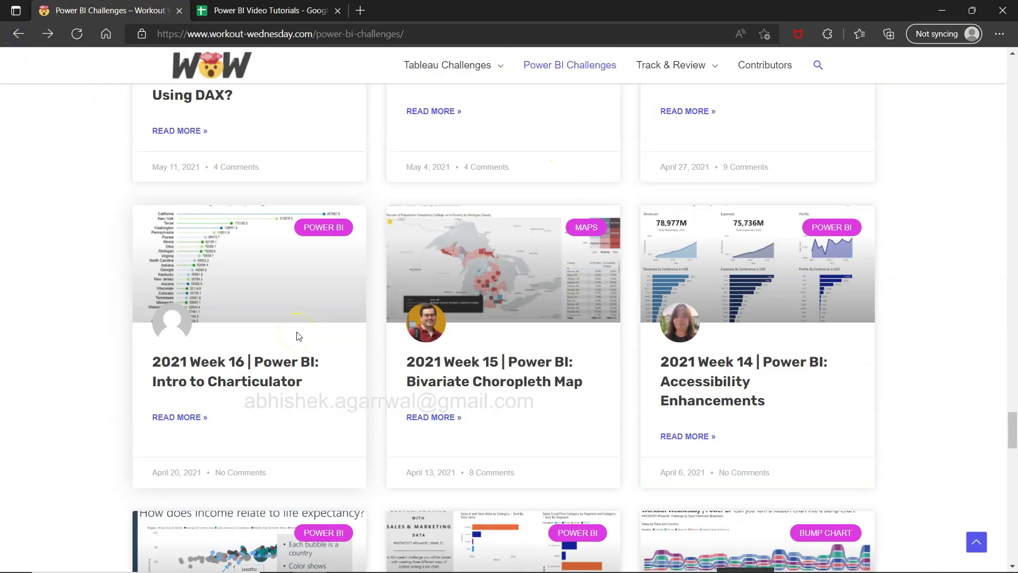
pyautogui.scroll(4, 298, 335)
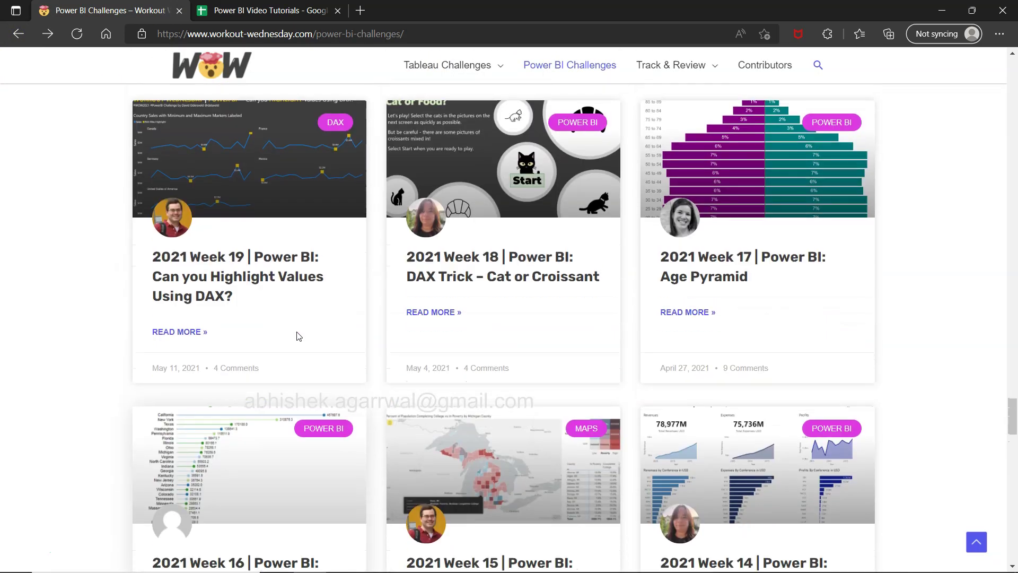
pyautogui.scroll(-10, 298, 336)
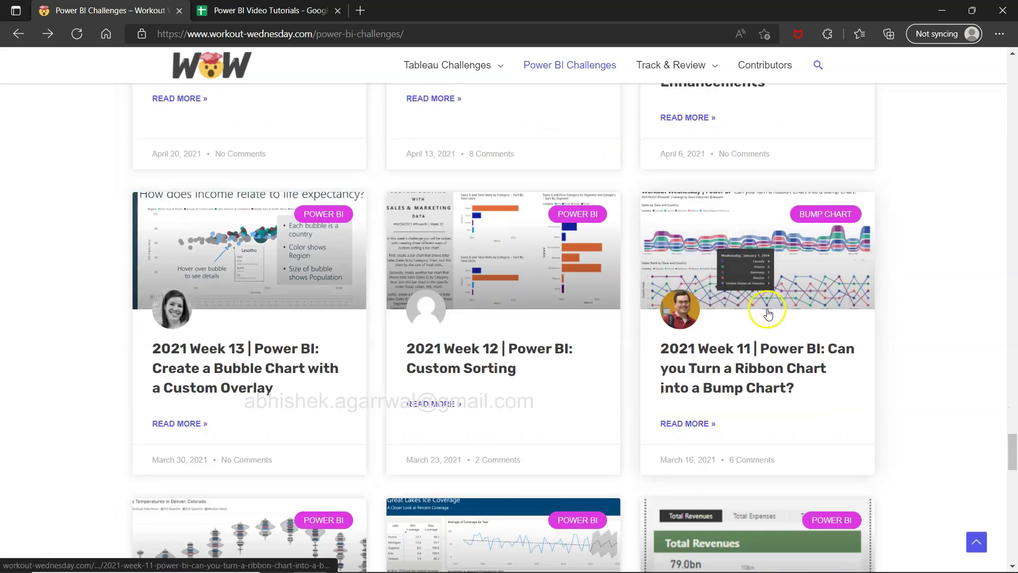
pyautogui.scroll(5, 803, 296)
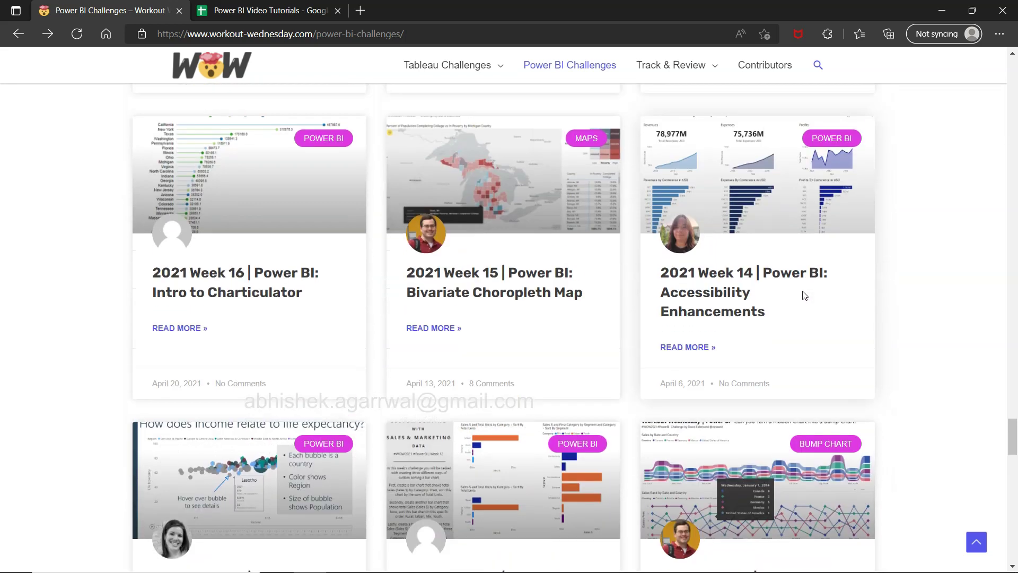
pyautogui.click(278, 275)
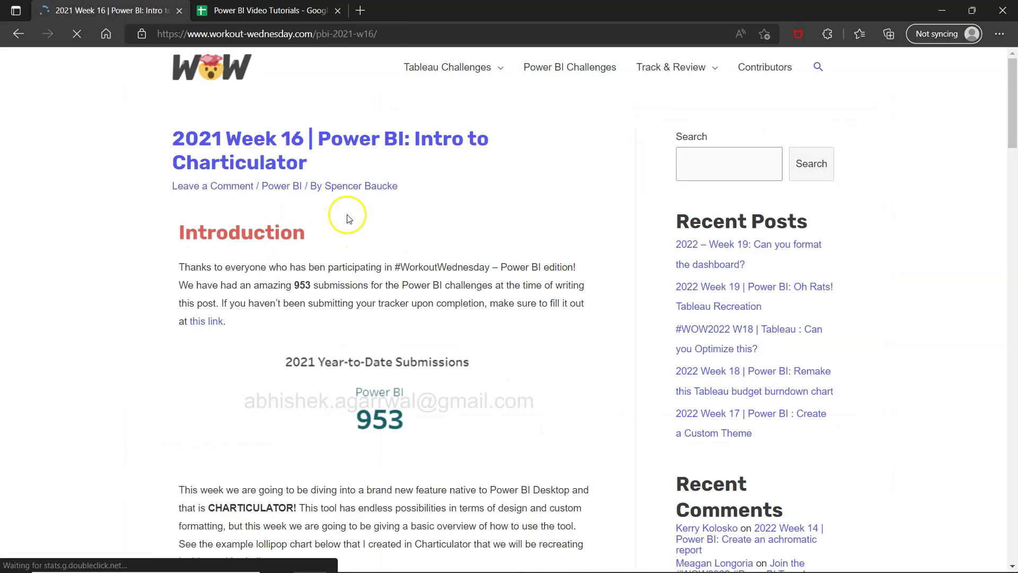
# Step: Read the paragraph introducing Charticulator and study the states, values and region colors in the example lollipop chart
pyautogui.scroll(-5, 317, 265)
pyautogui.scroll(-3, 316, 262)
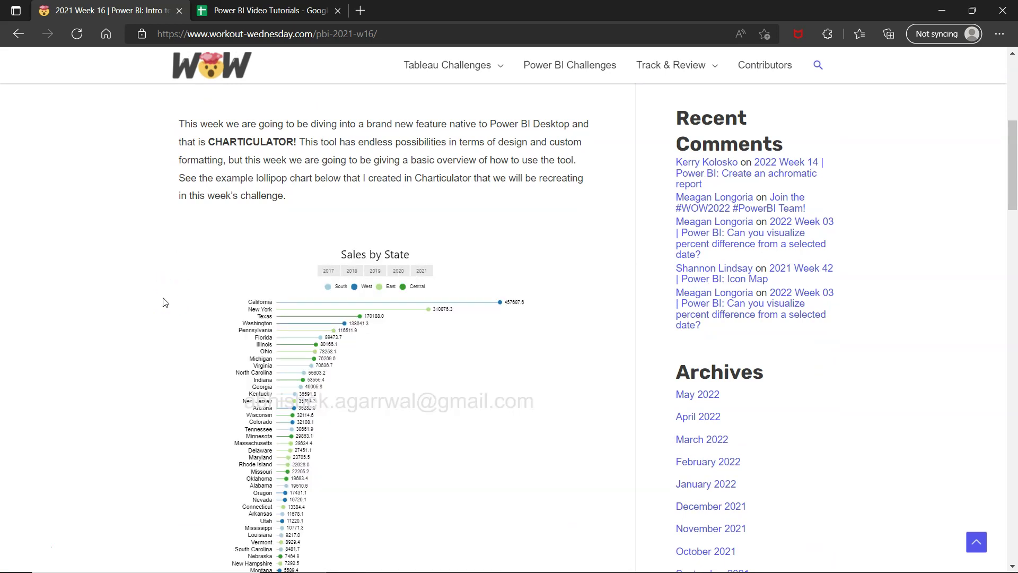
pyautogui.scroll(1, 165, 302)
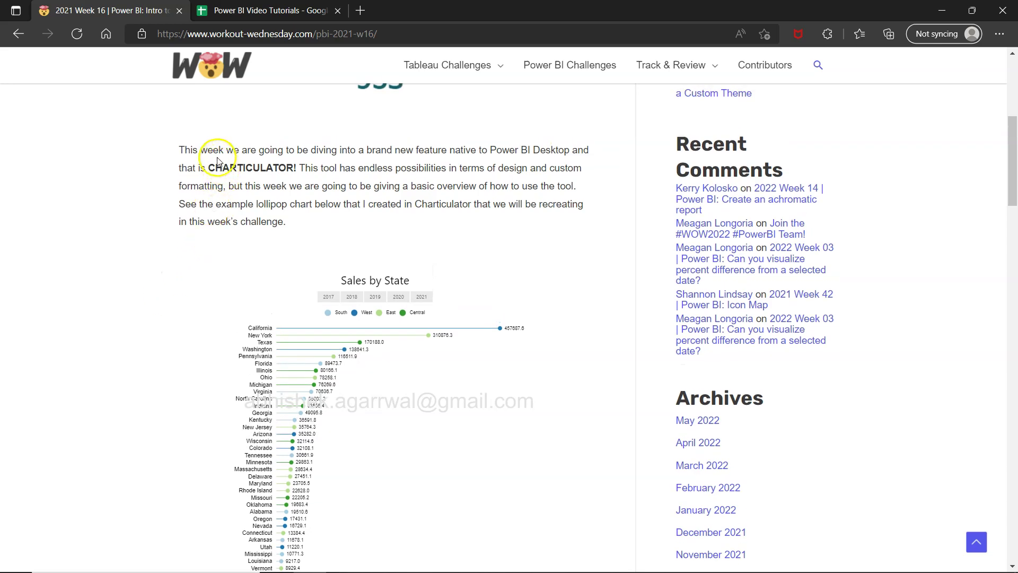
pyautogui.moveTo(208, 168); pyautogui.dragTo(294, 168)
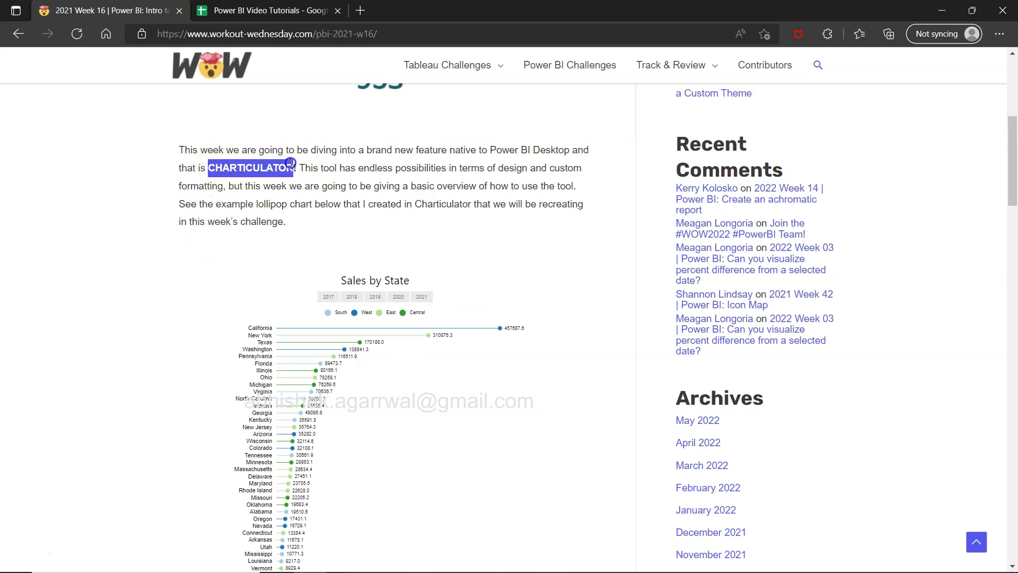
pyautogui.click(239, 190)
pyautogui.moveTo(383, 168); pyautogui.dragTo(500, 184)
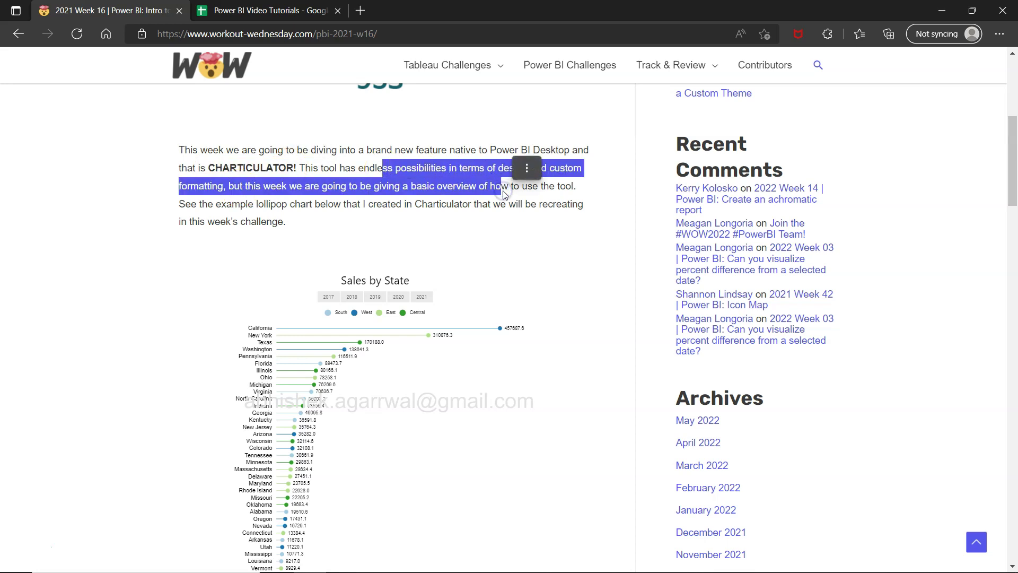
pyautogui.click(253, 200)
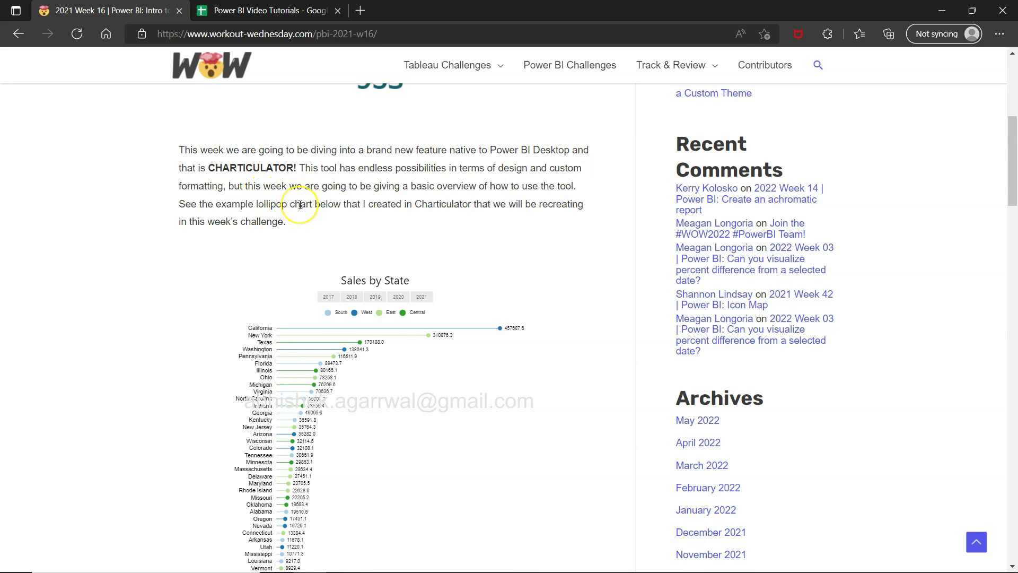
pyautogui.scroll(-2, 297, 199)
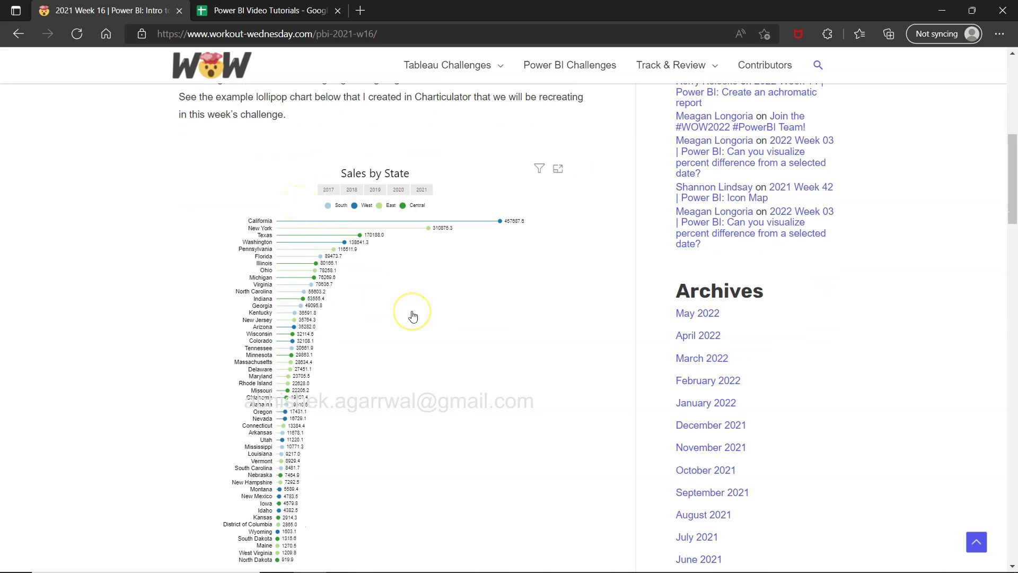
pyautogui.scroll(-1, 413, 316)
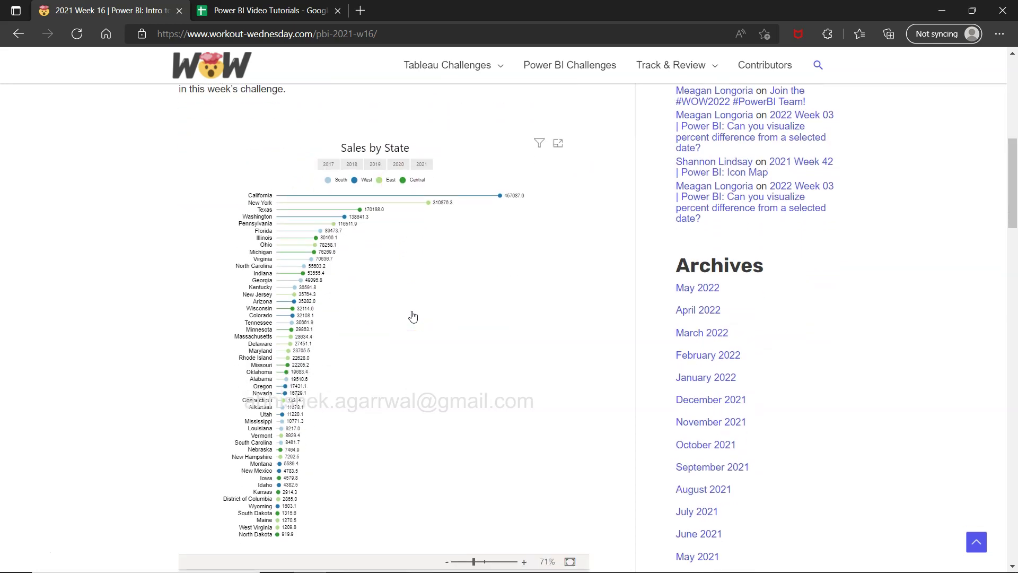
pyautogui.scroll(-1, 413, 317)
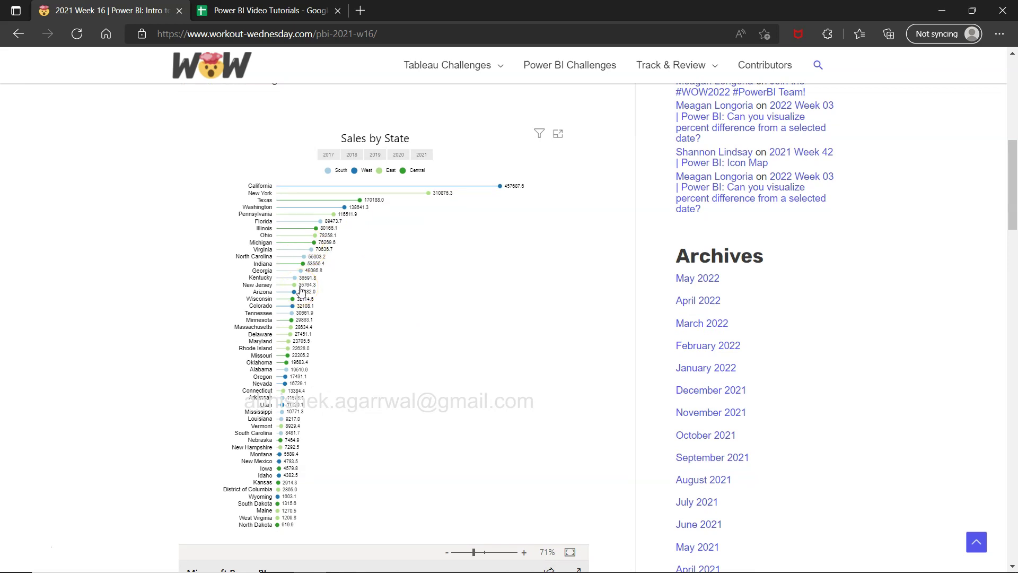
pyautogui.scroll(-1, 301, 291)
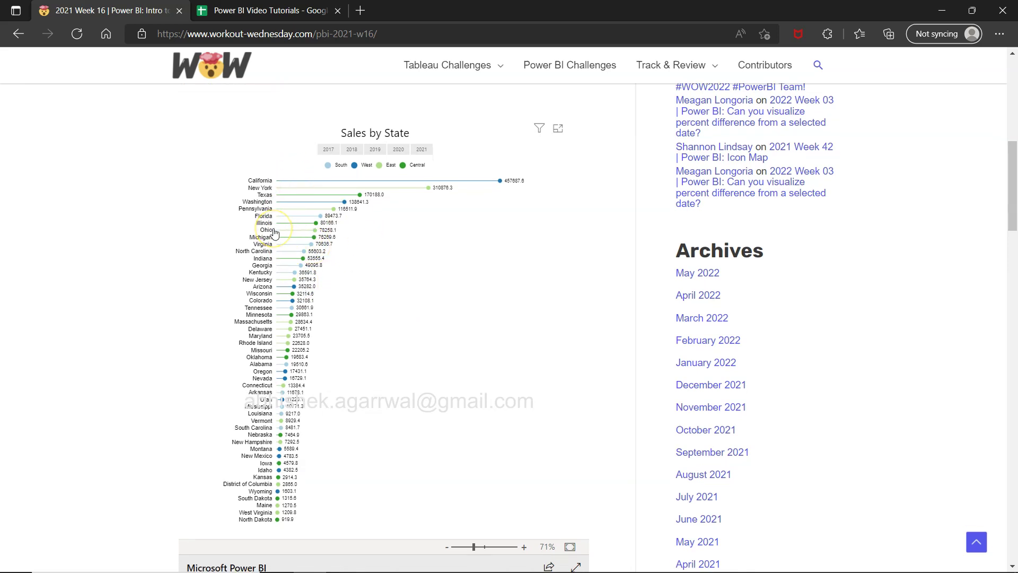
# Step: Find the Superstore sample data set in the challenge requirements and open its data.world link in a new background tab
pyautogui.scroll(-6, 274, 233)
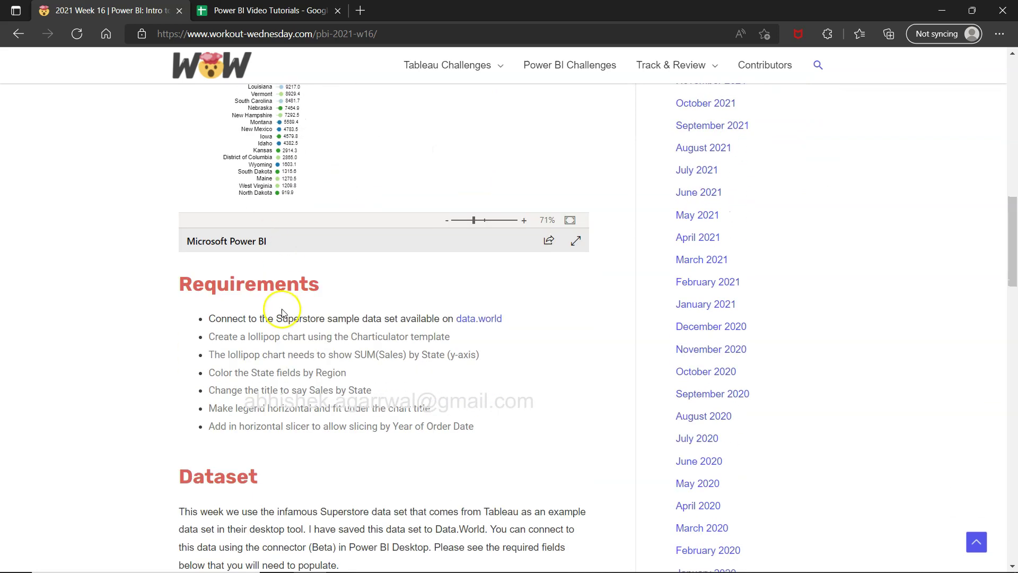
pyautogui.moveTo(276, 318); pyautogui.dragTo(397, 321)
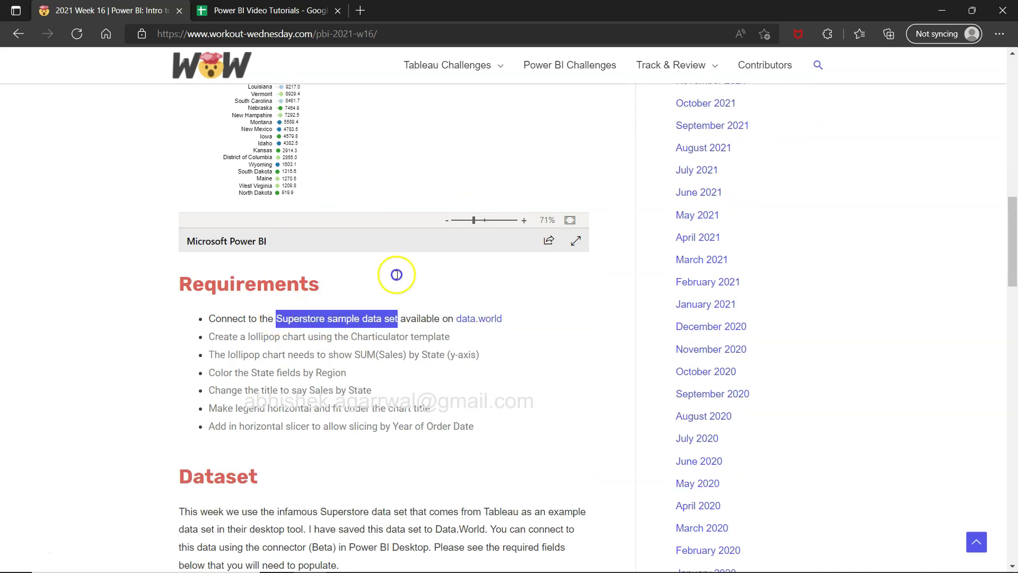
pyautogui.rightClick(482, 322)
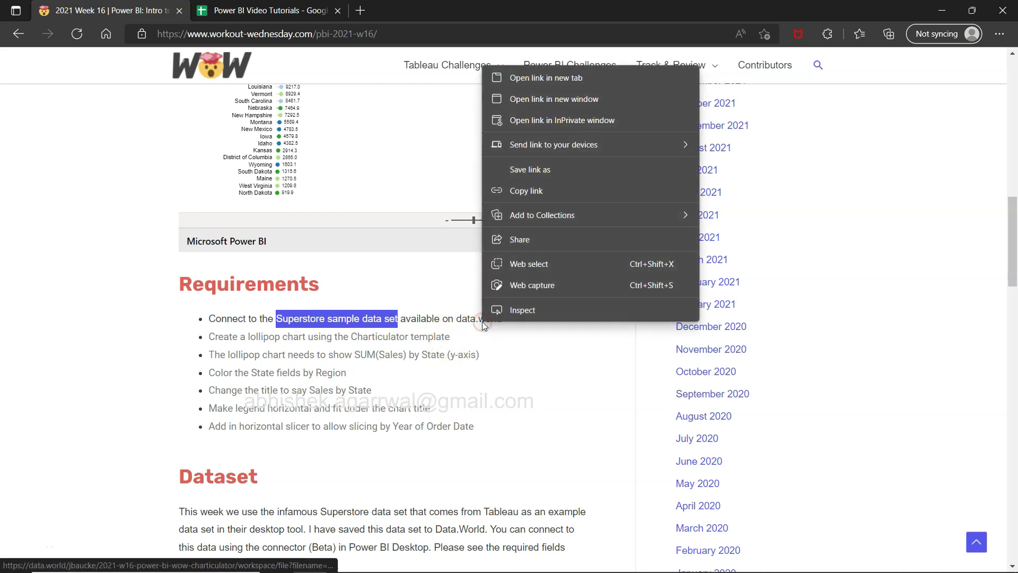
pyautogui.click(539, 78)
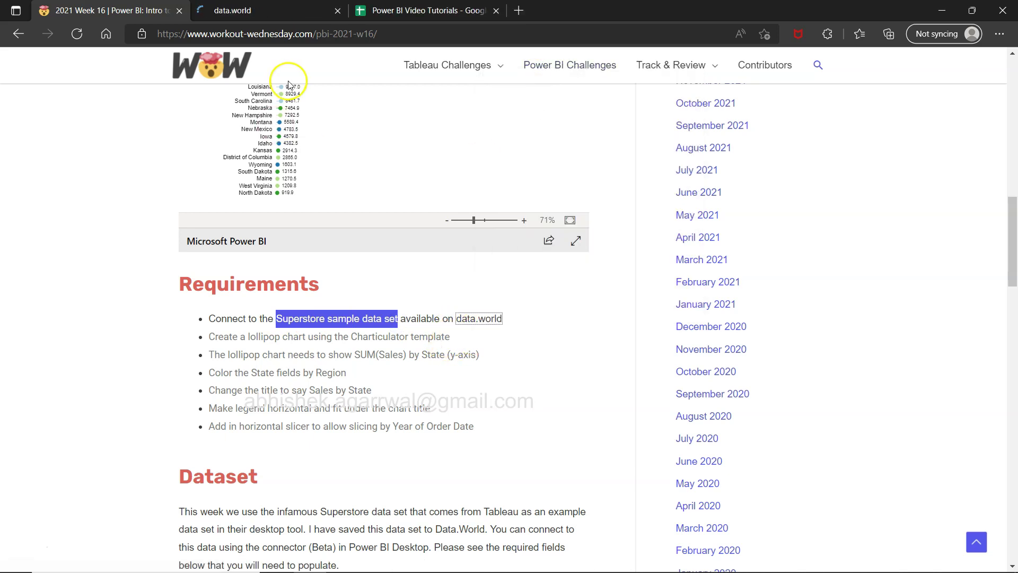
pyautogui.click(143, 269)
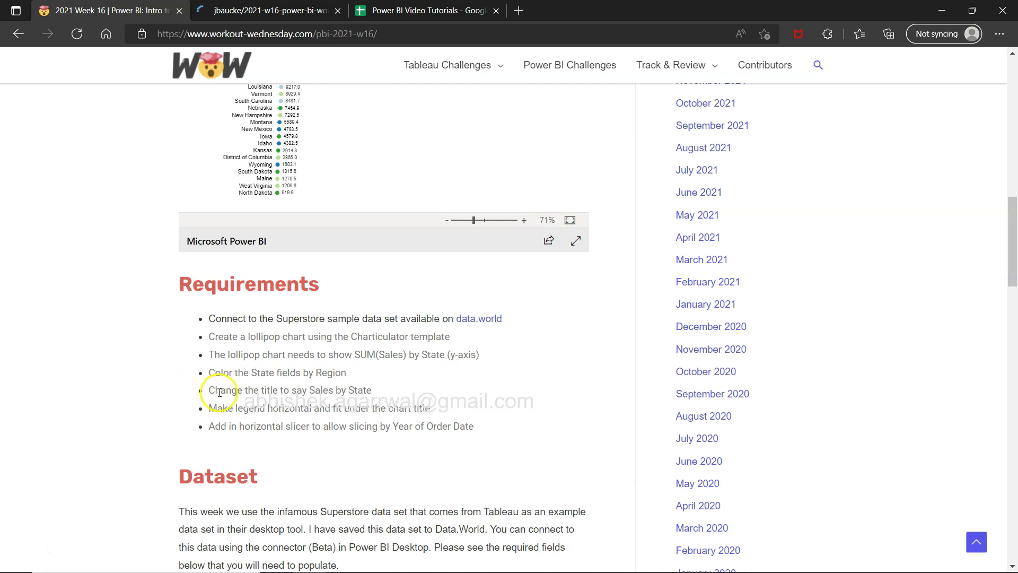
# Step: Review the challenge requirements and Dataset section, comparing them with the example Sales by State chart
pyautogui.moveTo(222, 322); pyautogui.dragTo(328, 392)
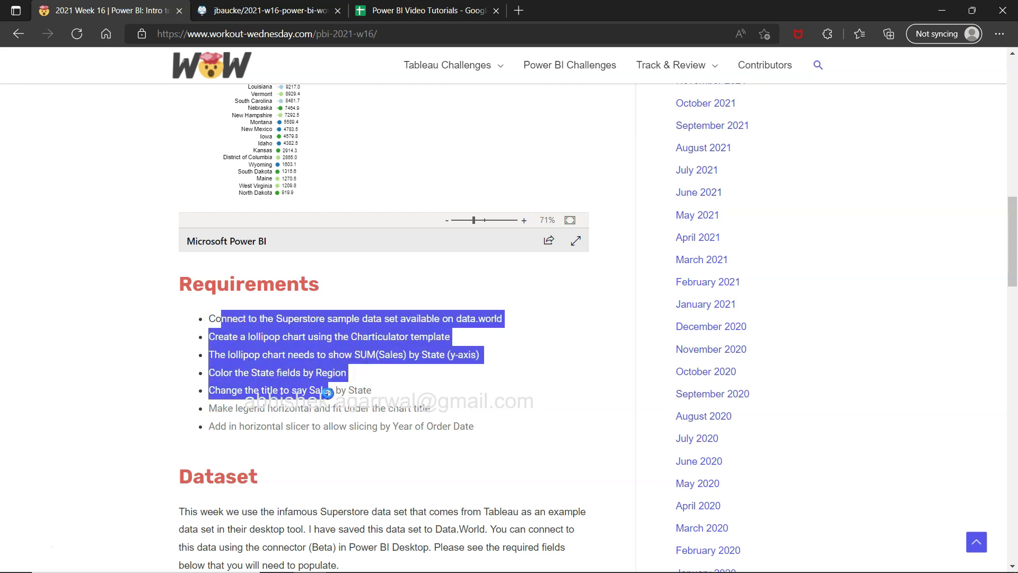
pyautogui.scroll(-2, 328, 394)
pyautogui.scroll(-7, 329, 393)
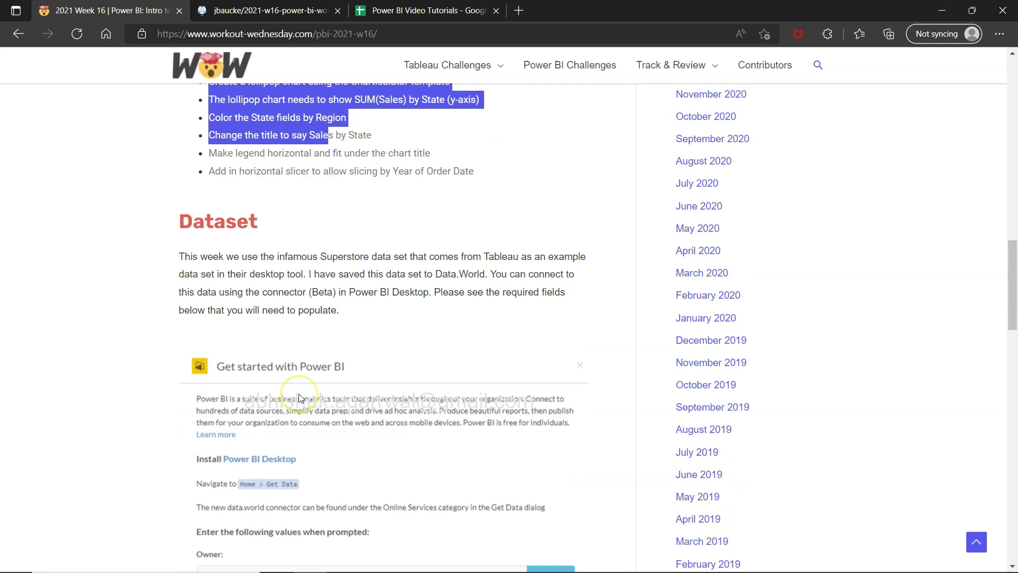
pyautogui.scroll(13, 298, 398)
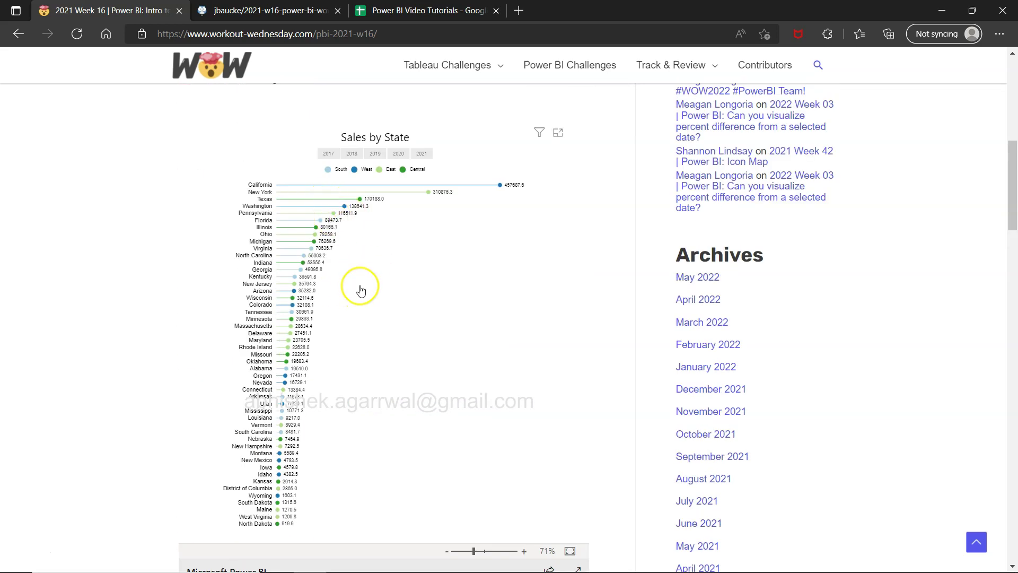
pyautogui.scroll(-7, 359, 289)
pyautogui.scroll(1, 360, 290)
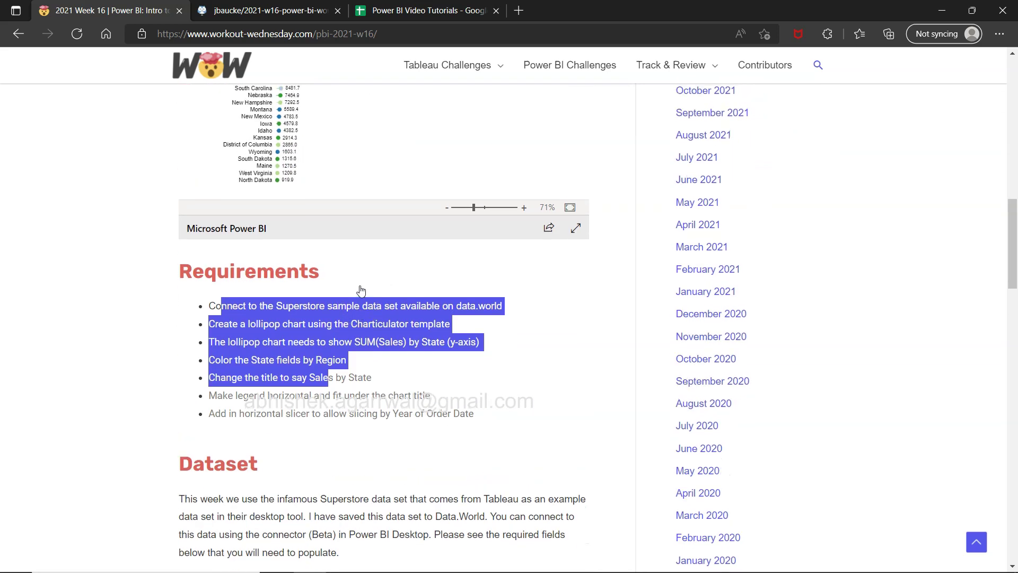
pyautogui.click(354, 342)
pyautogui.scroll(3, 354, 342)
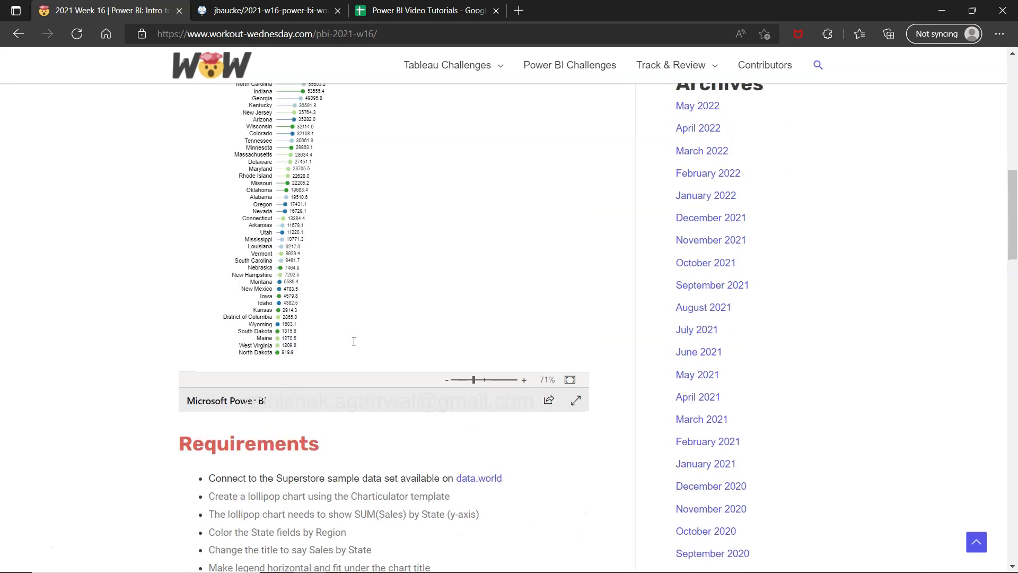
pyautogui.scroll(2, 354, 341)
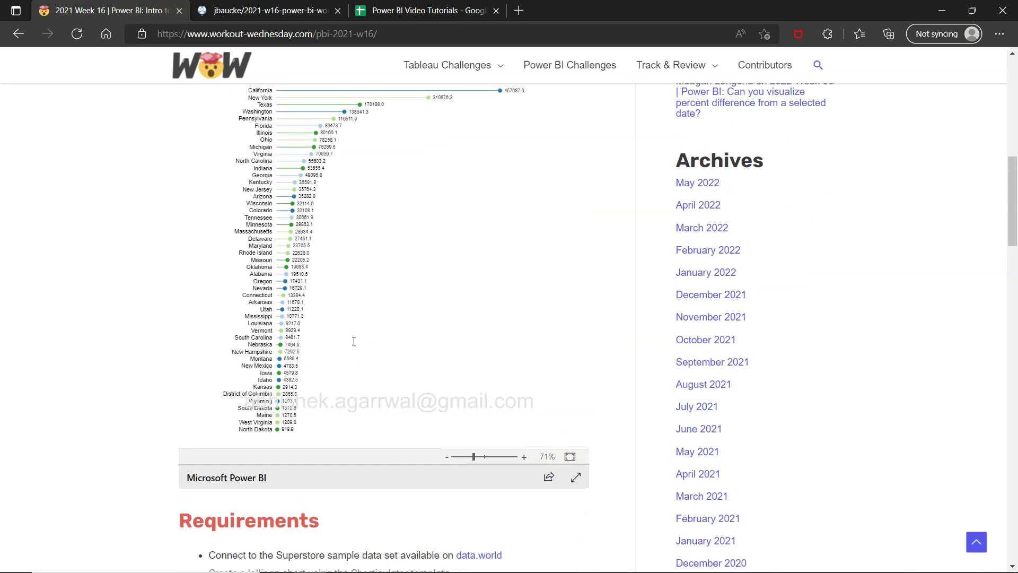
pyautogui.scroll(1, 354, 341)
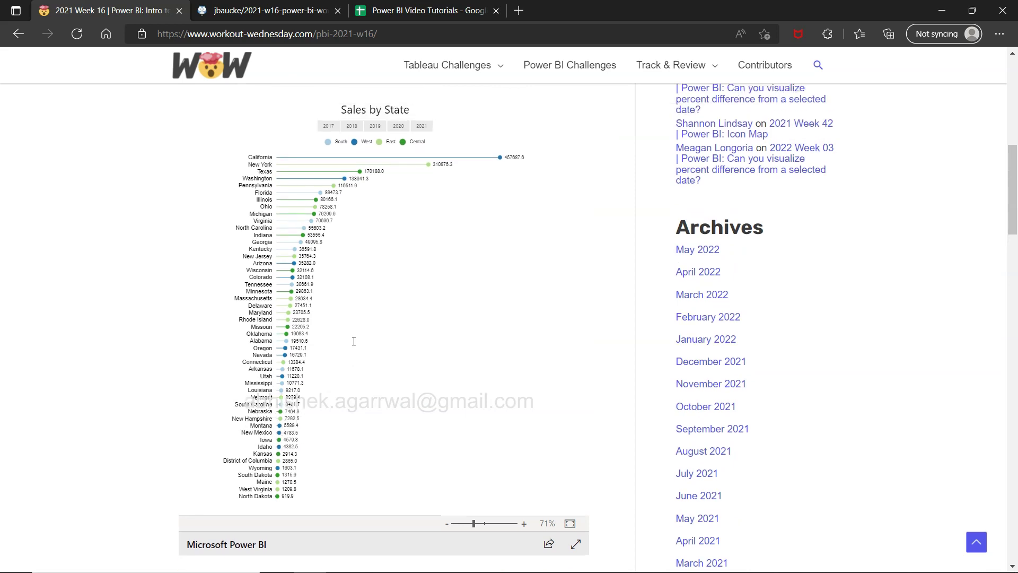
pyautogui.click(416, 251)
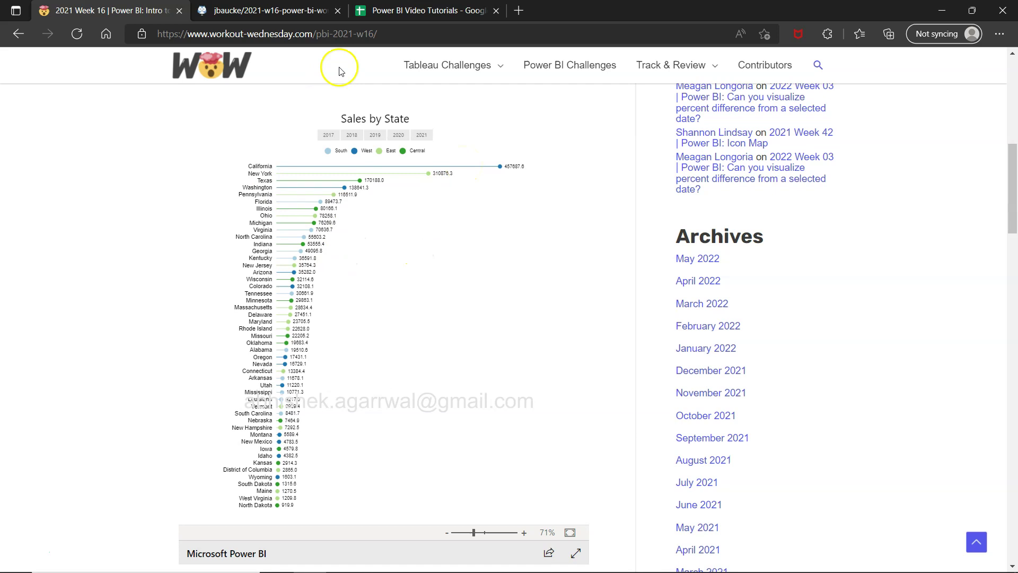
# Step: Switch to the Power BI Video Tutorials spreadsheet in Google Sheets
pyautogui.click(418, 16)
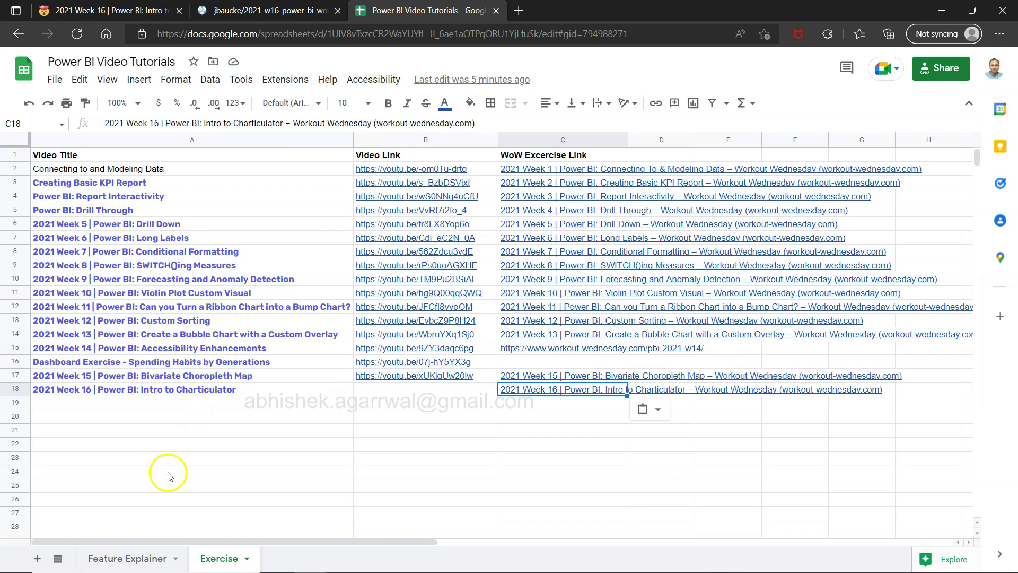
# Step: Review the video list on the Feature Explainer sheet from its first to its last entry
pyautogui.click(142, 559)
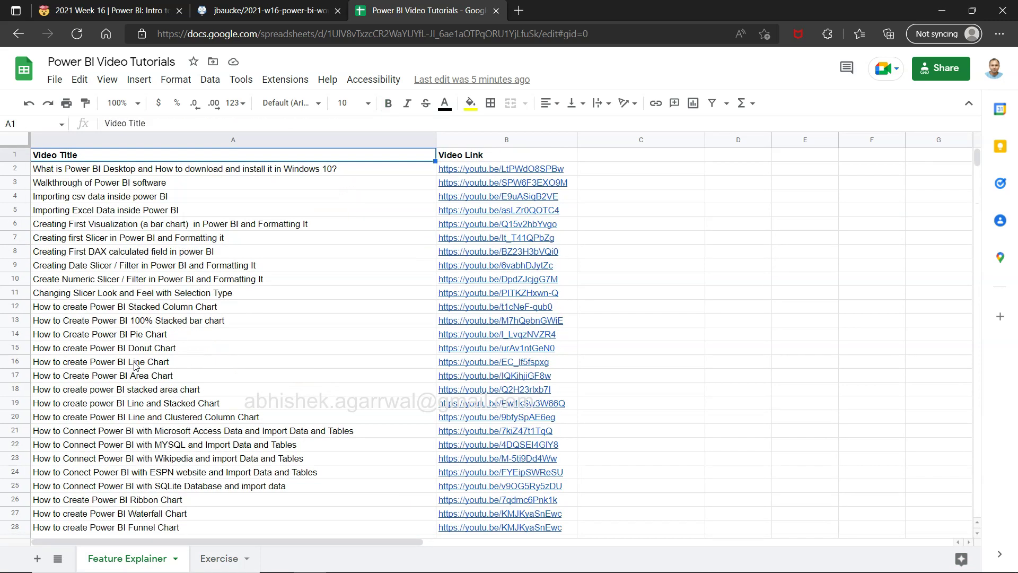
pyautogui.press('Down')
pyautogui.hotkey('ctrl', 'Down')
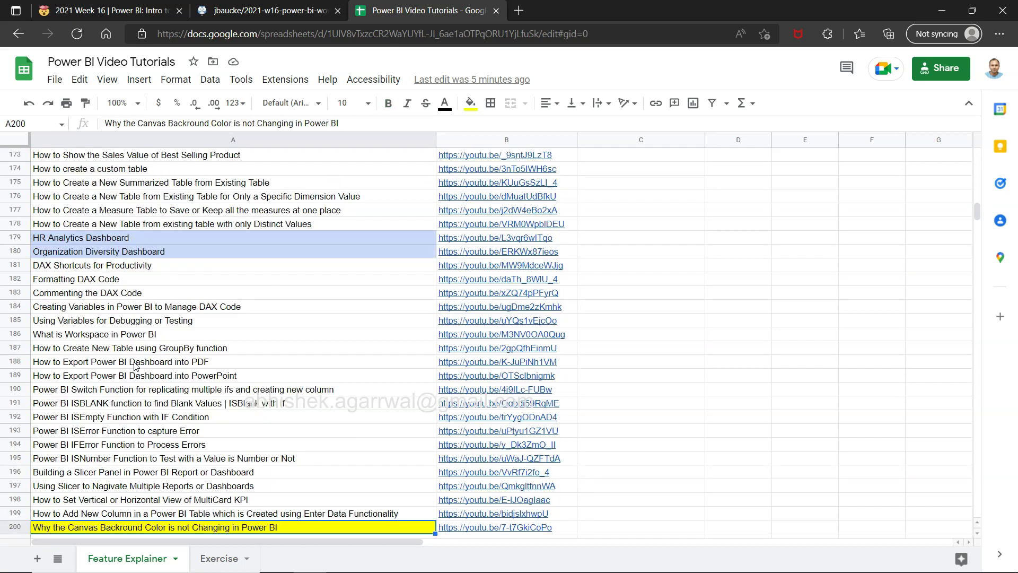
pyautogui.hotkey('ctrl', 'Up')
pyautogui.hotkey('ctrl', 'Down')
# Step: Revisit the example Sales by State chart and the Sample - Superstore.xlsx file on data.world
pyautogui.click(154, 18)
pyautogui.scroll(1, 361, 272)
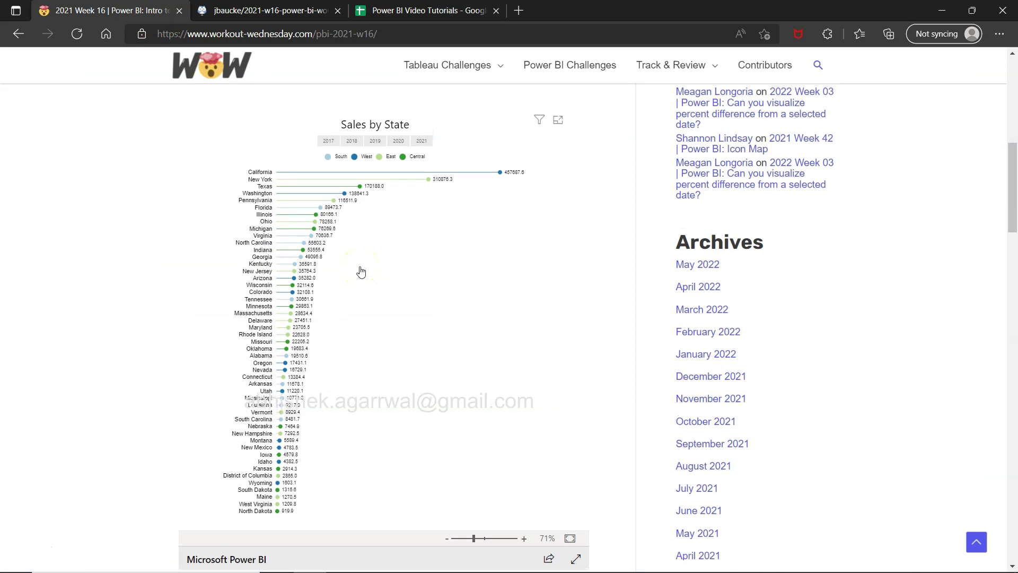
pyautogui.click(292, 16)
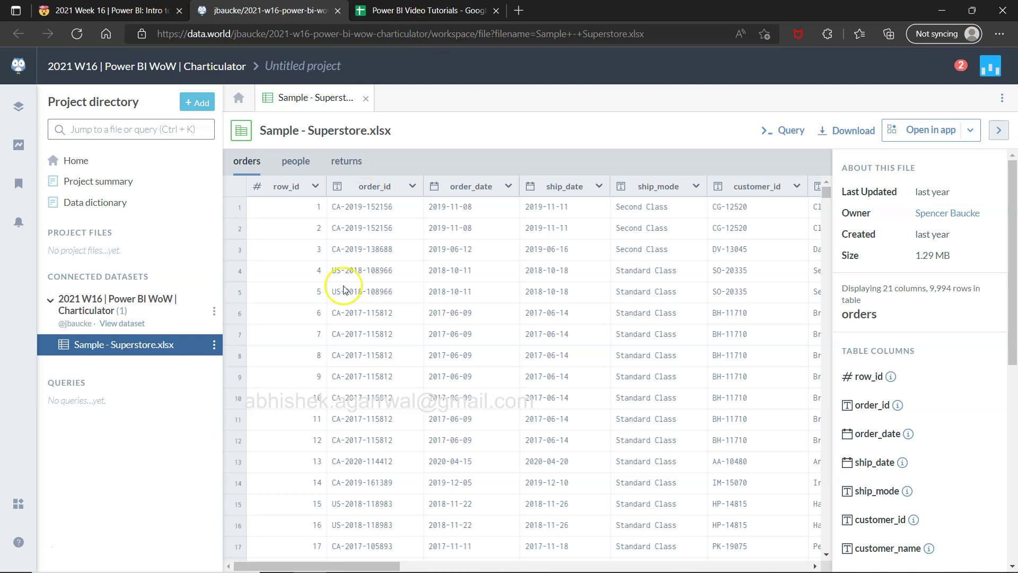
# Step: Switch to Power BI Desktop and start a data connection with the Data.World - Get Dataset (Beta) connector
pyautogui.hotkey('alt', 'Tab')
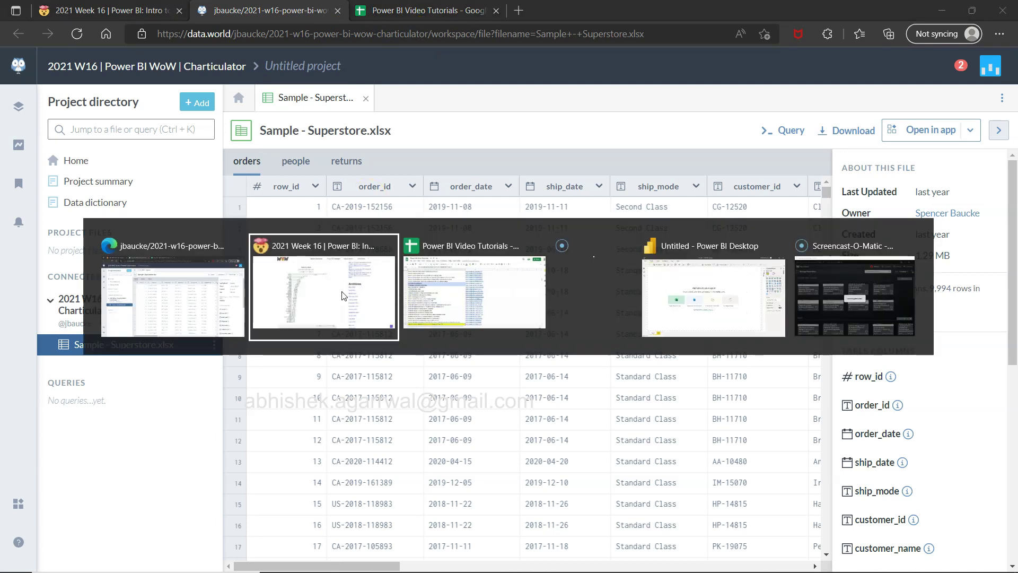
pyautogui.hotkey('alt', 'Tab')
pyautogui.hotkey('alt', 'Tab')
pyautogui.hotkey('alt', 'Tab')
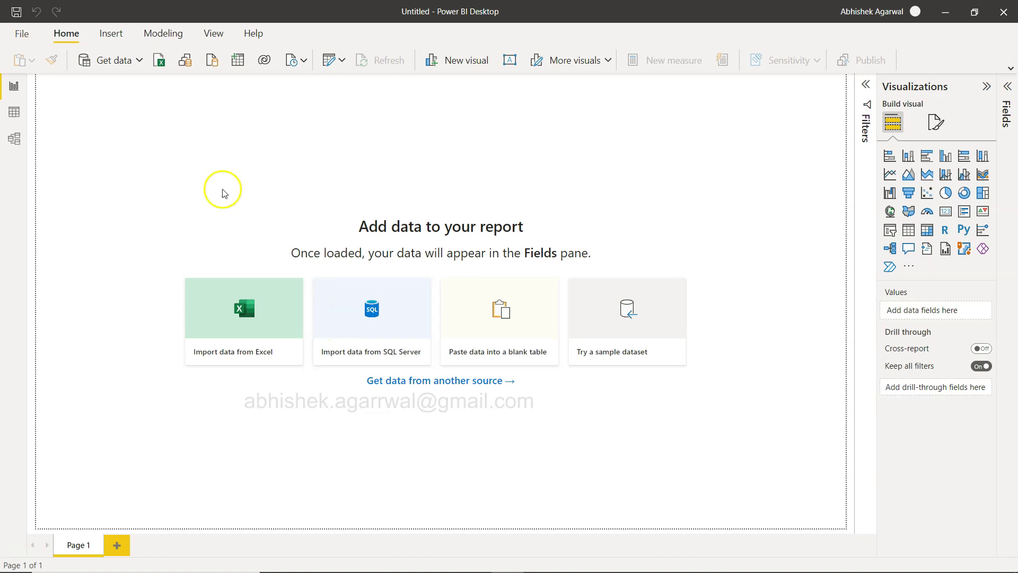
pyautogui.click(139, 60)
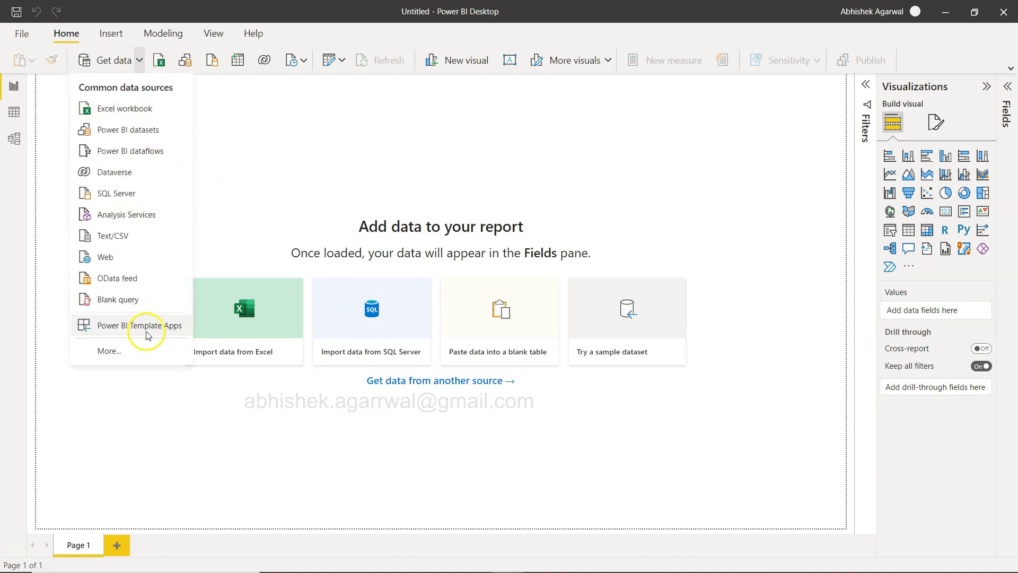
pyautogui.click(137, 351)
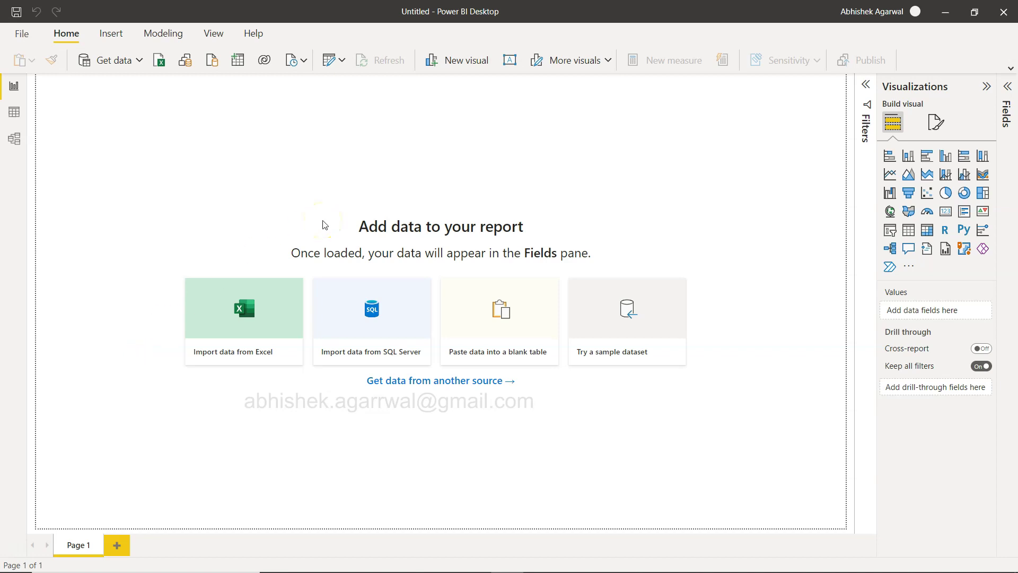
pyautogui.write('data.world')
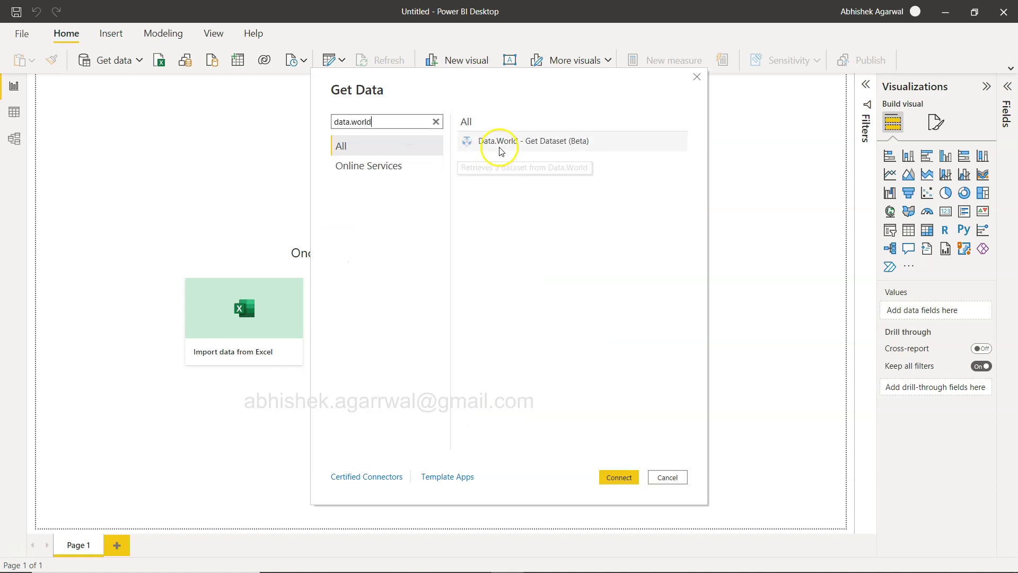
pyautogui.click(501, 142)
pyautogui.click(614, 478)
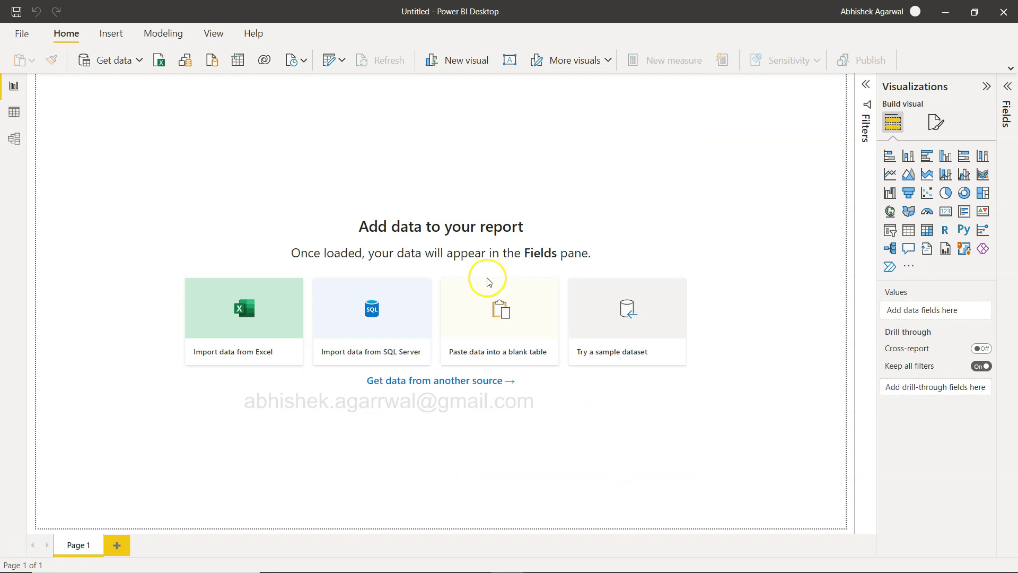
# Step: Copy the owner's account name from the data.world page address into the connector's Owner field in Power BI Desktop
pyautogui.hotkey('alt', 'Tab')
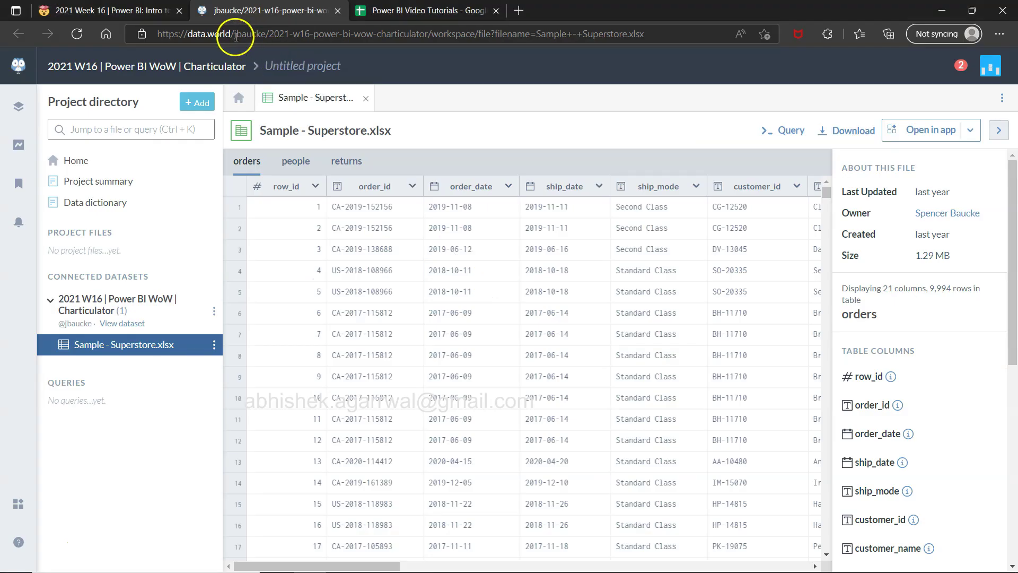
pyautogui.moveTo(236, 36); pyautogui.dragTo(251, 35)
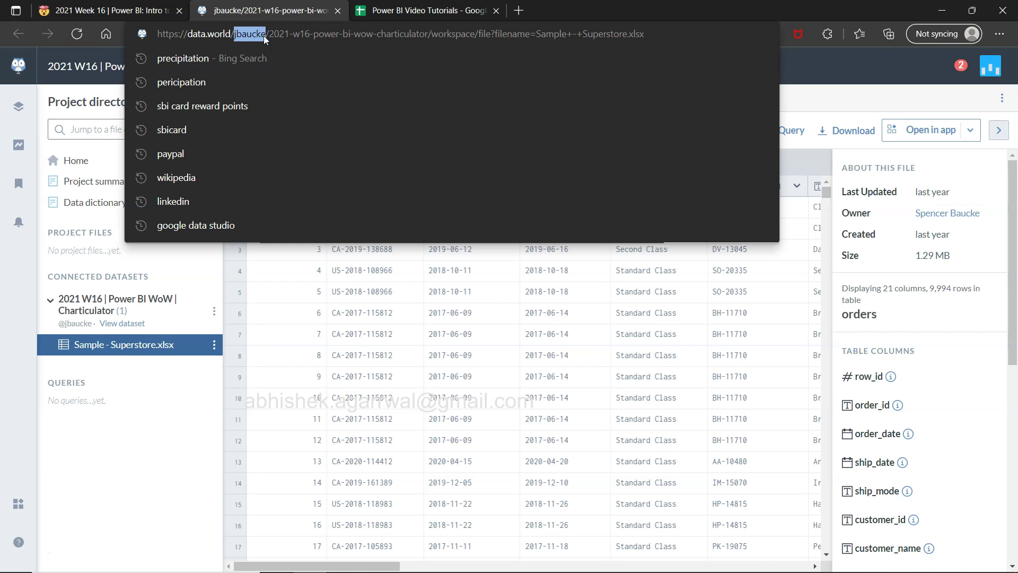
pyautogui.hotkey('alt', 'Tab')
pyautogui.click(355, 258)
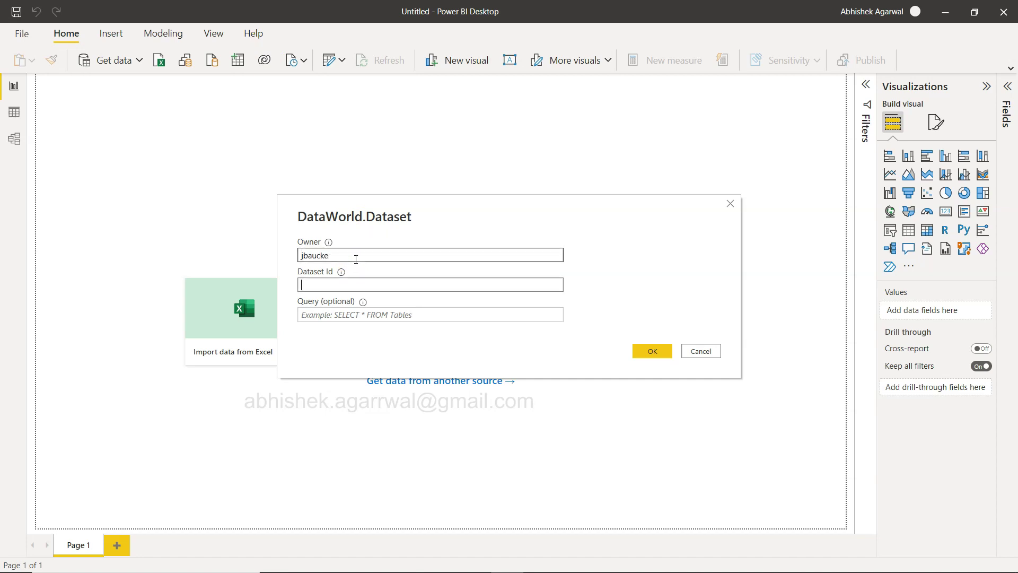
# Step: Set the Dataset Id to 2021-w16-power-bi-wow-charticulator, copied from the data.world address, and connect to the dataset
pyautogui.hotkey('alt', 'Tab')
pyautogui.moveTo(268, 35); pyautogui.dragTo(399, 35)
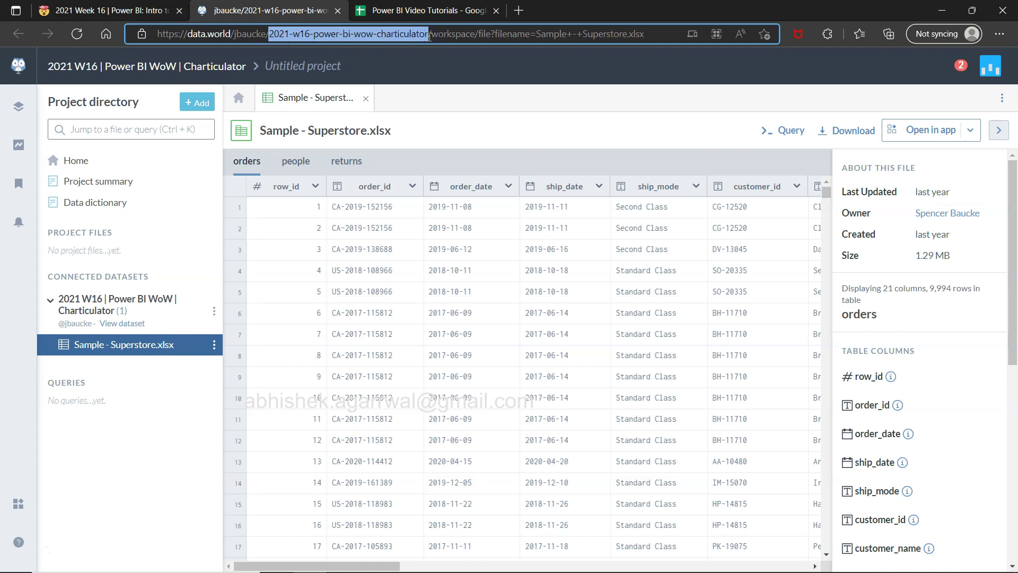
pyautogui.hotkey('alt', 'Tab')
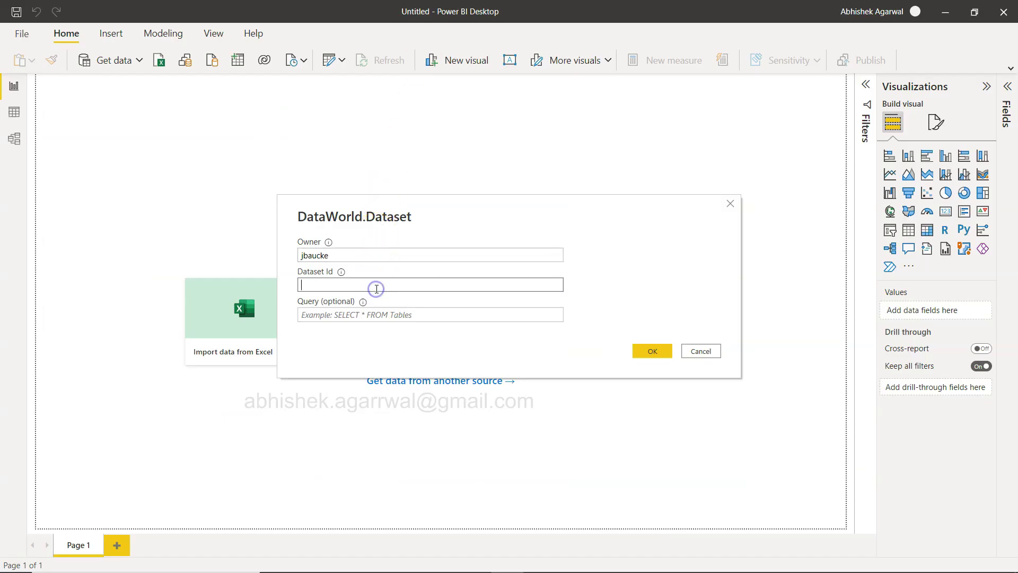
pyautogui.write('2021-w16-power-bi-wow-charticulator')
pyautogui.click(648, 351)
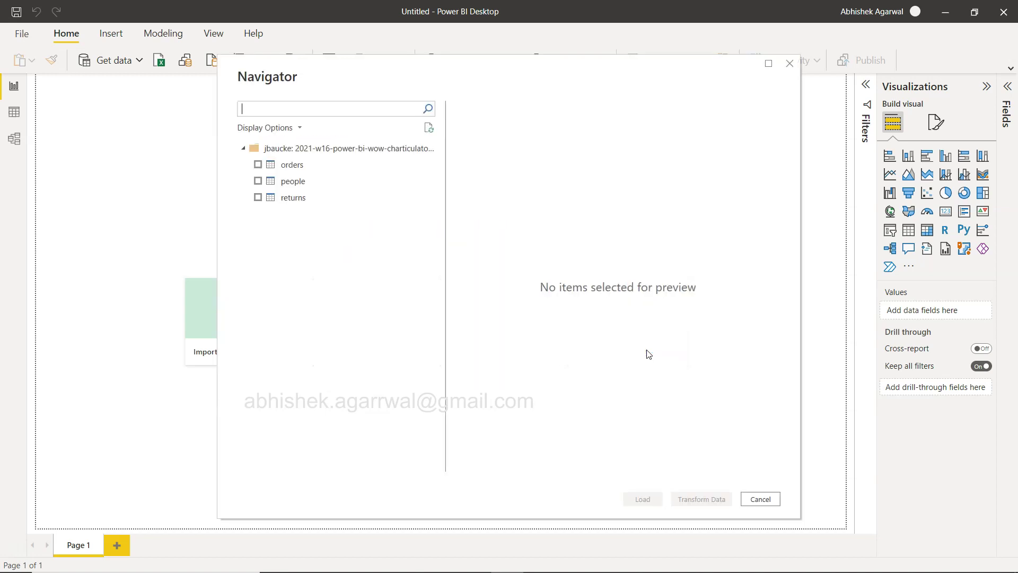
# Step: Select the orders, people and returns tables and load them into the report
pyautogui.click(259, 166)
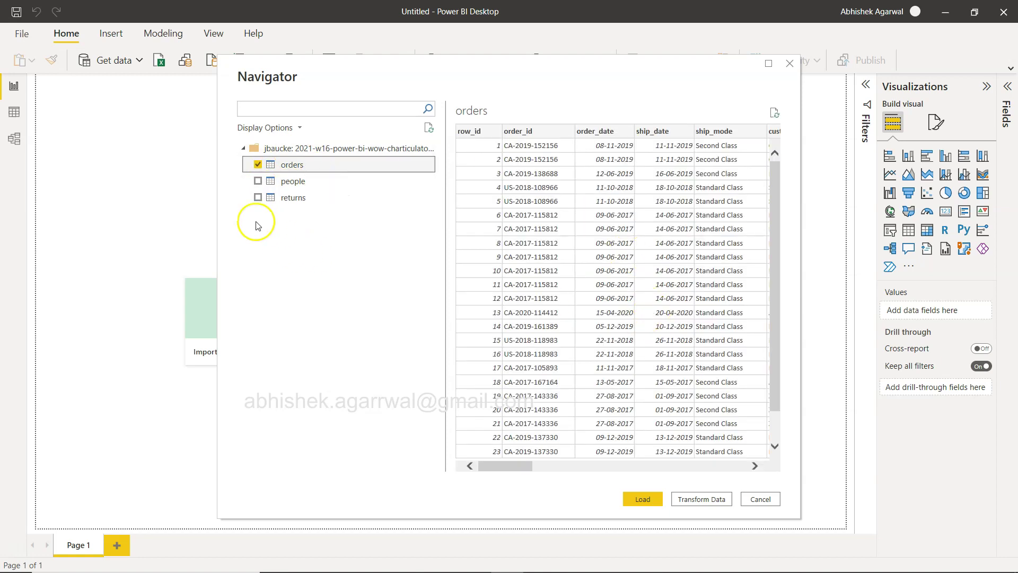
pyautogui.click(259, 181)
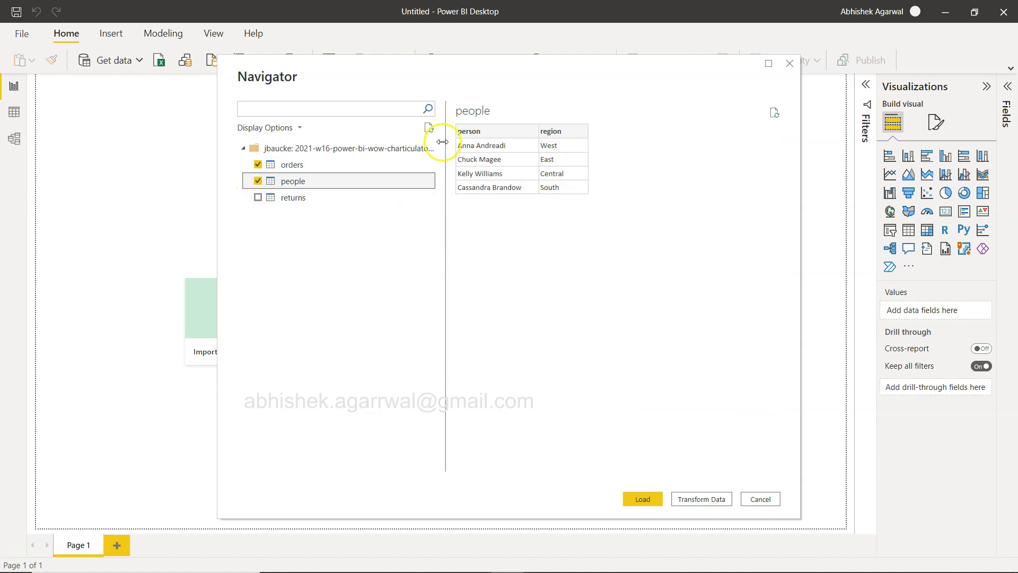
pyautogui.click(258, 198)
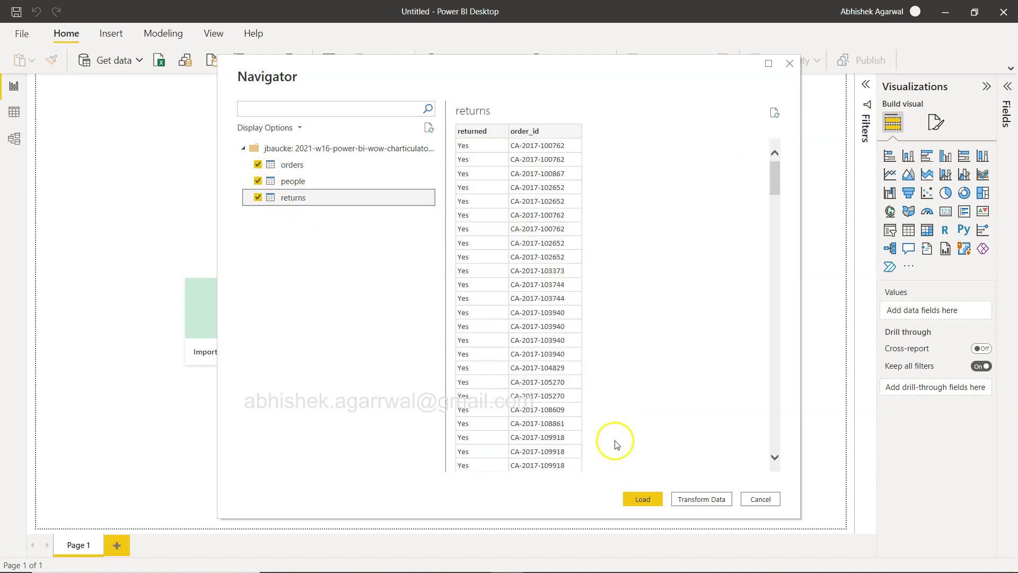
pyautogui.click(643, 499)
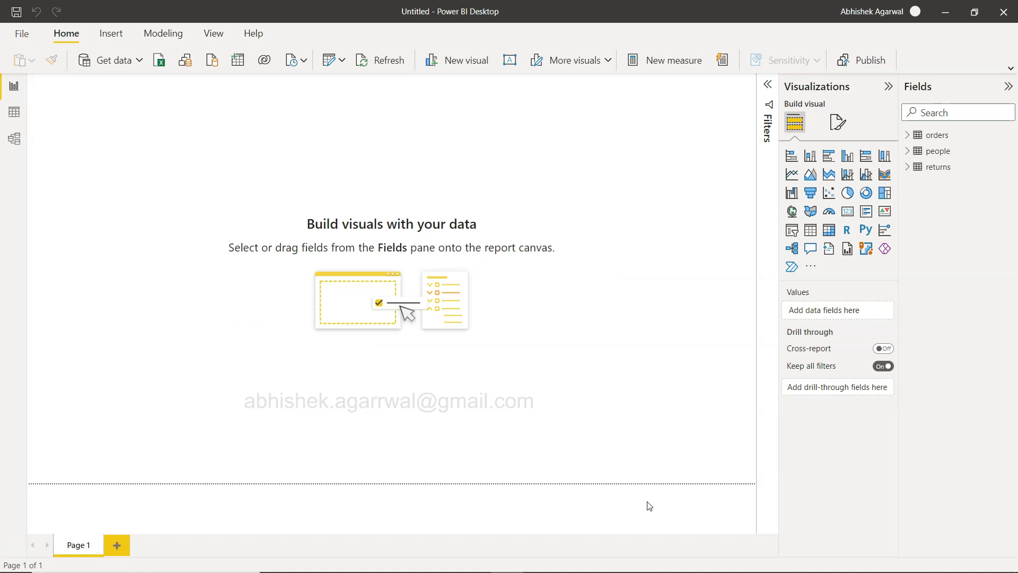
# Step: Switch to the browser and compare the example Sales by State chart with the Superstore orders data
pyautogui.hotkey('alt', 'Tab')
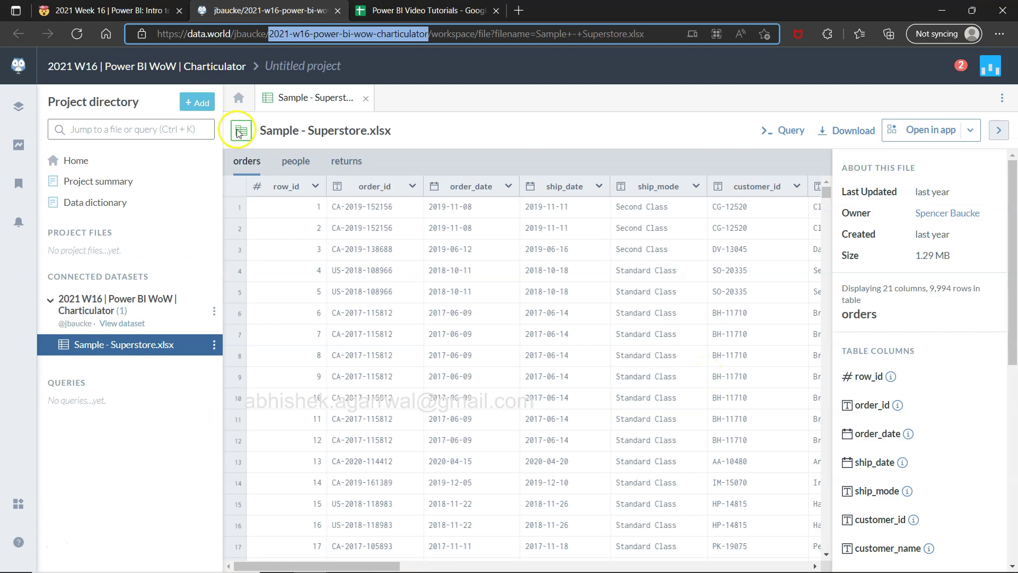
pyautogui.click(155, 11)
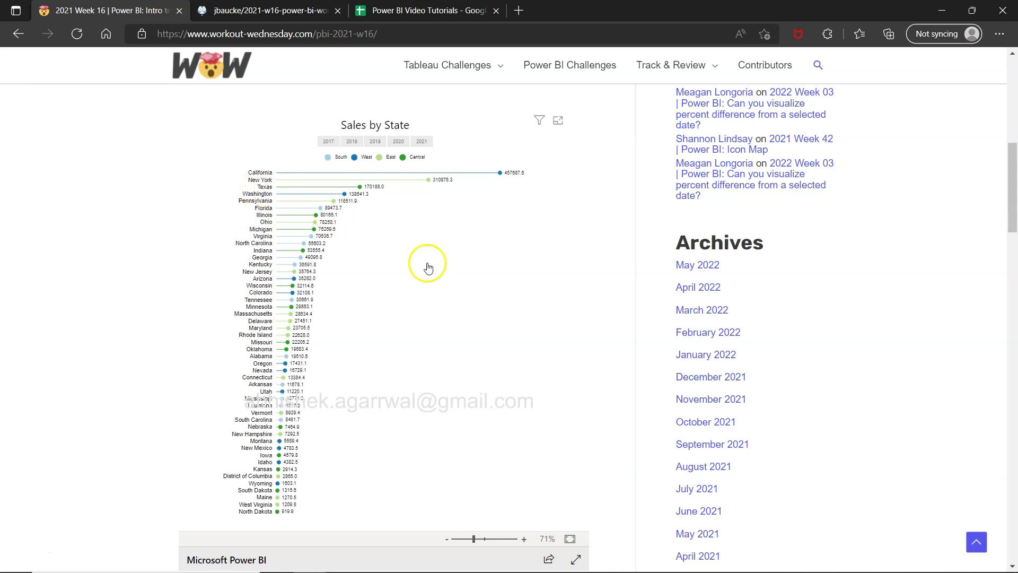
pyautogui.hotkey('ctrl', 'Tab')
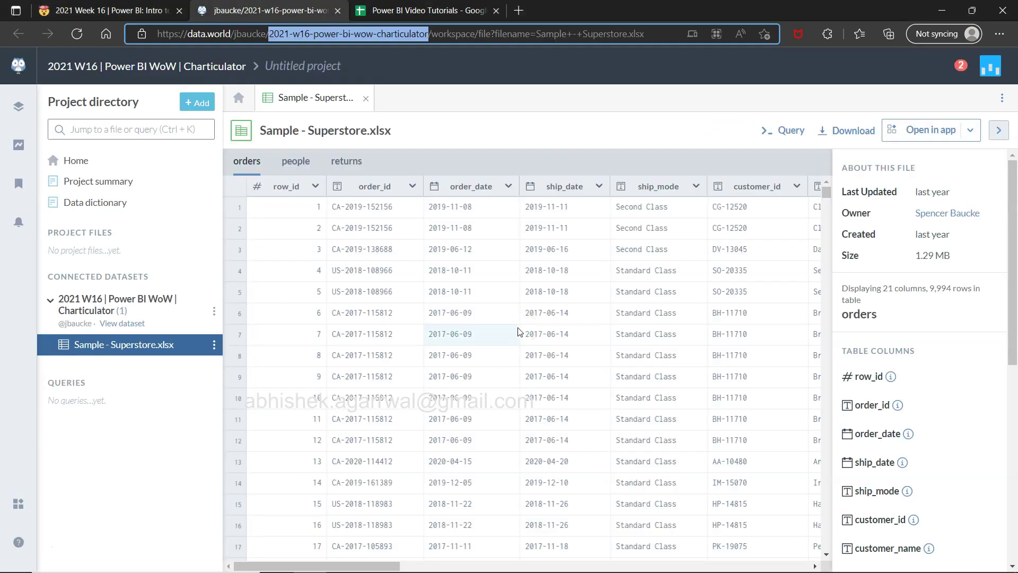
pyautogui.hotkey('ctrl', 'shift', 'Tab')
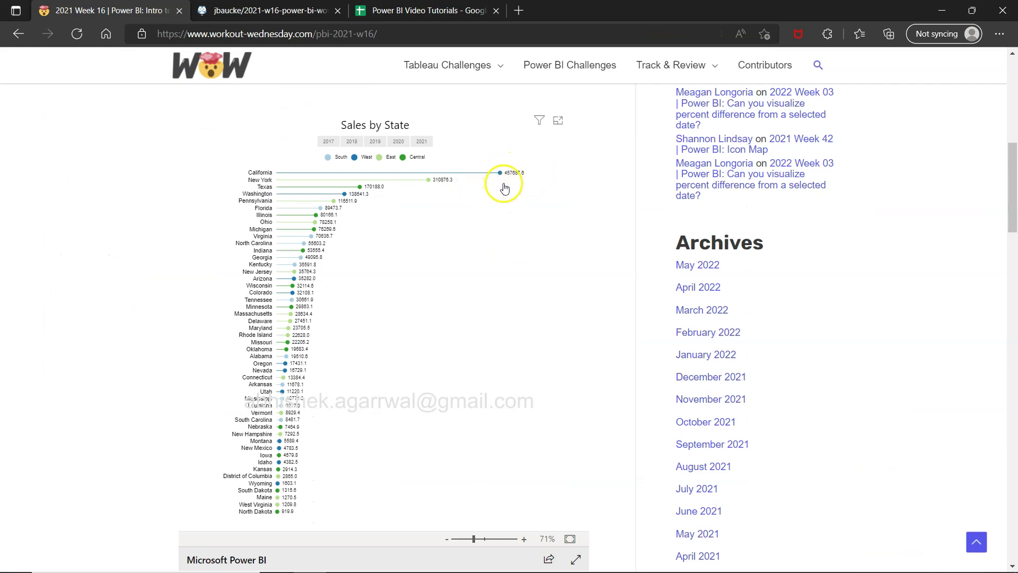
pyautogui.hotkey('ctrl', 'Tab')
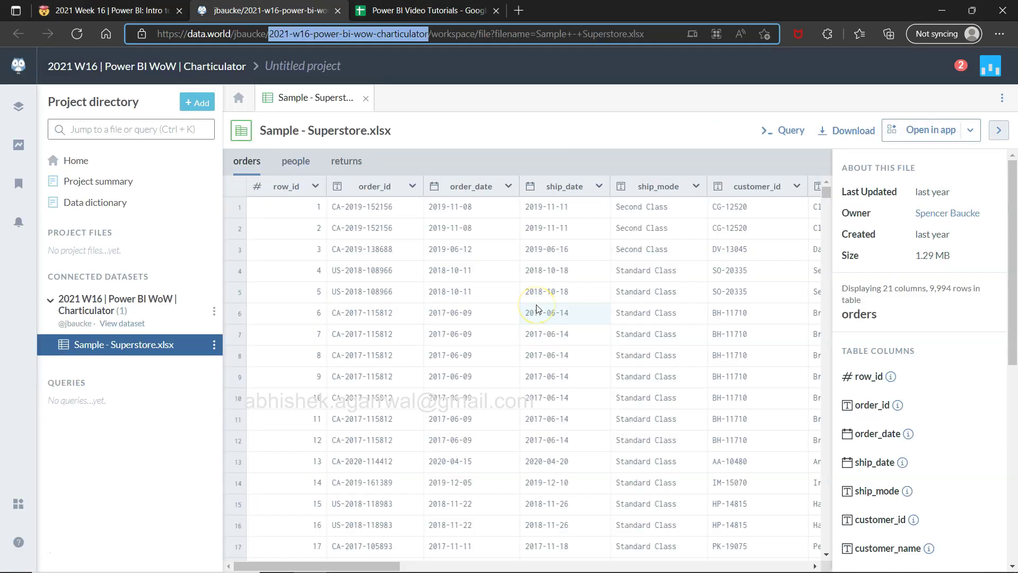
pyautogui.hotkey('ctrl', 'shift', 'Tab')
# Step: Switch to Power BI Desktop, search the available visuals for "charti" and open the Charticulator details page
pyautogui.hotkey('alt', 'Tab')
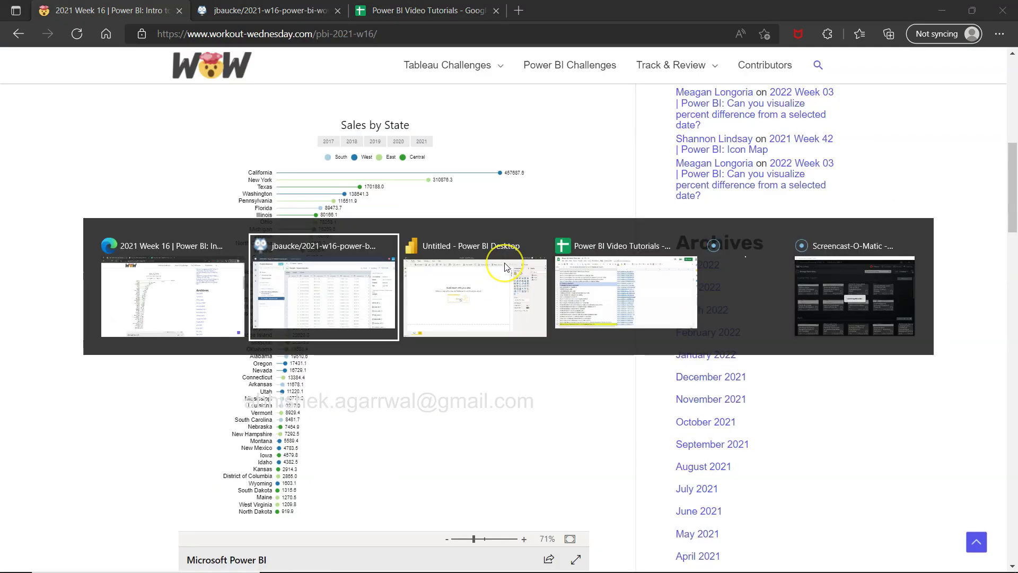
pyautogui.click(505, 267)
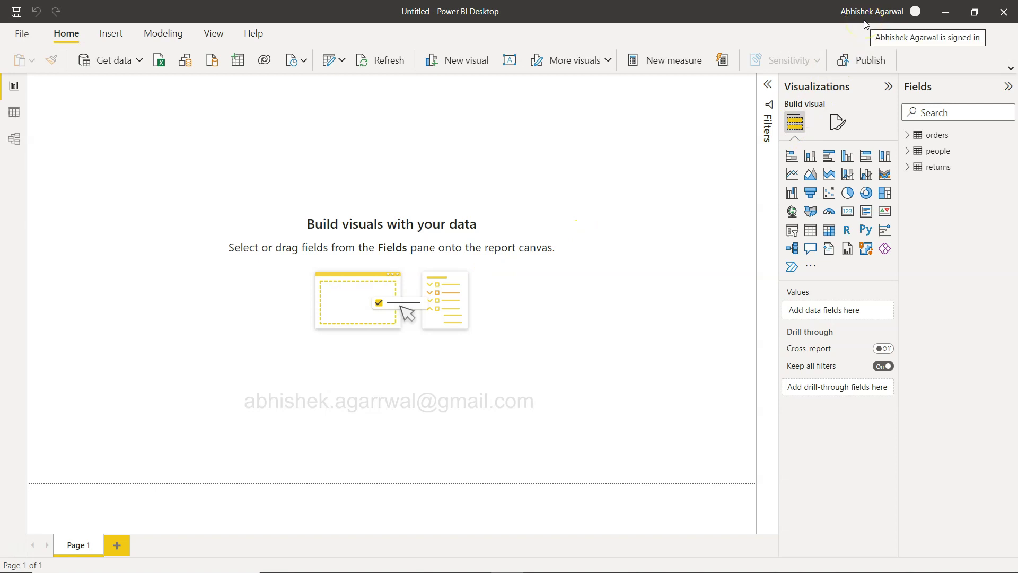
pyautogui.click(811, 269)
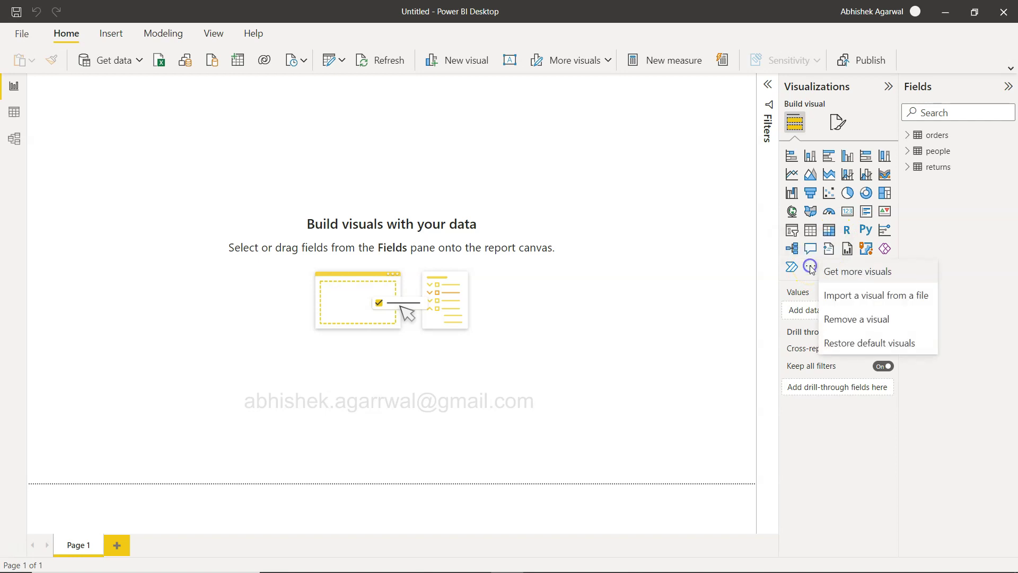
pyautogui.click(852, 272)
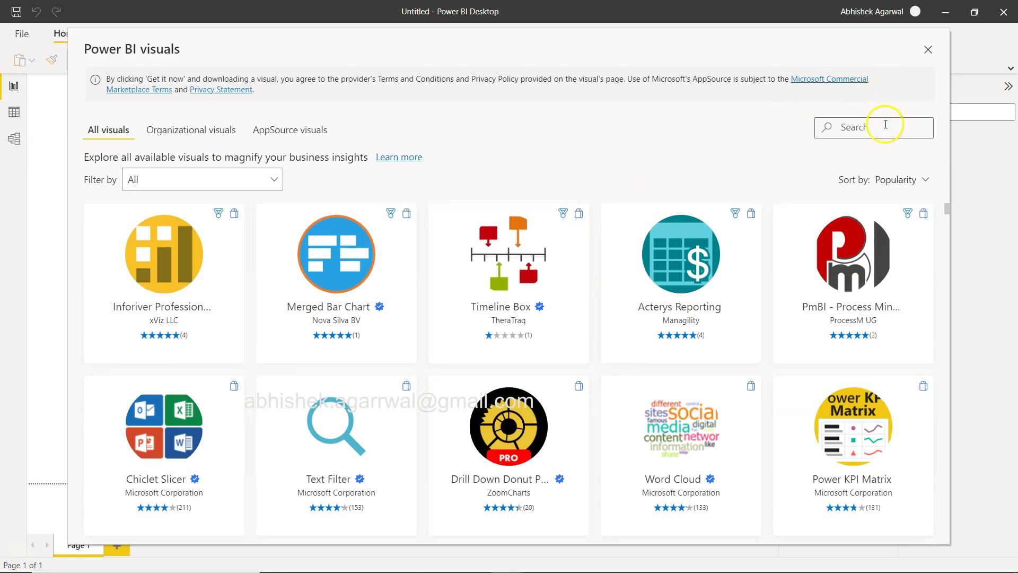
pyautogui.write('ati')
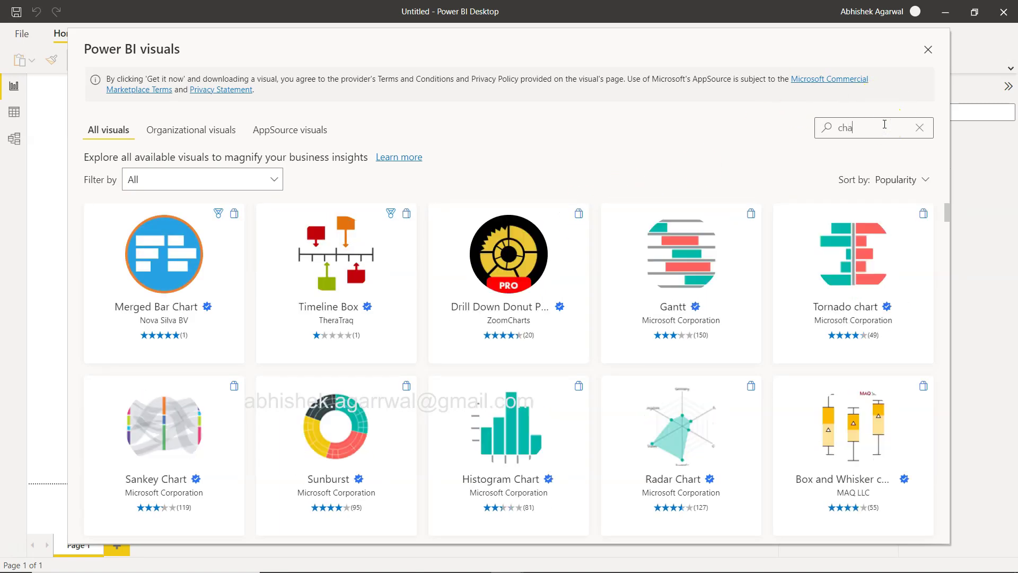
pyautogui.press('BackSpace')
pyautogui.write('rti')
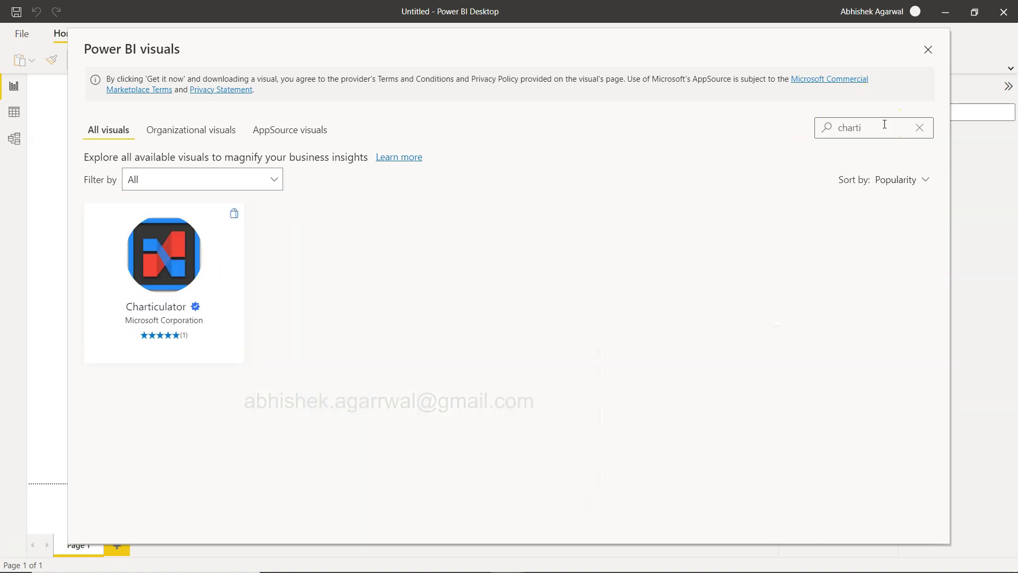
pyautogui.click(172, 286)
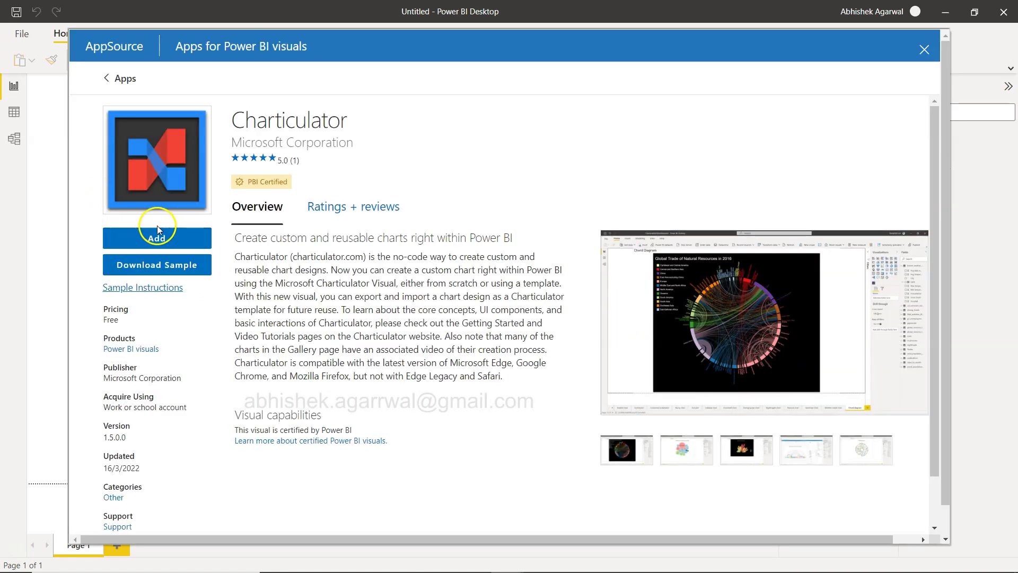
# Step: Read the Charticulator overview and look through the second, third and fourth sample screenshots
pyautogui.moveTo(241, 237); pyautogui.dragTo(506, 240)
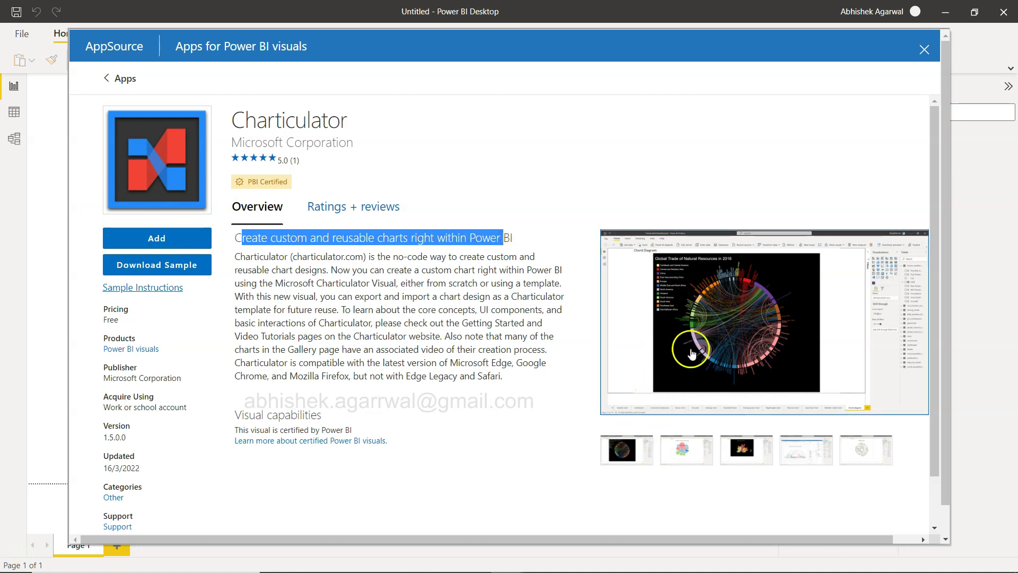
pyautogui.click(681, 453)
pyautogui.click(741, 455)
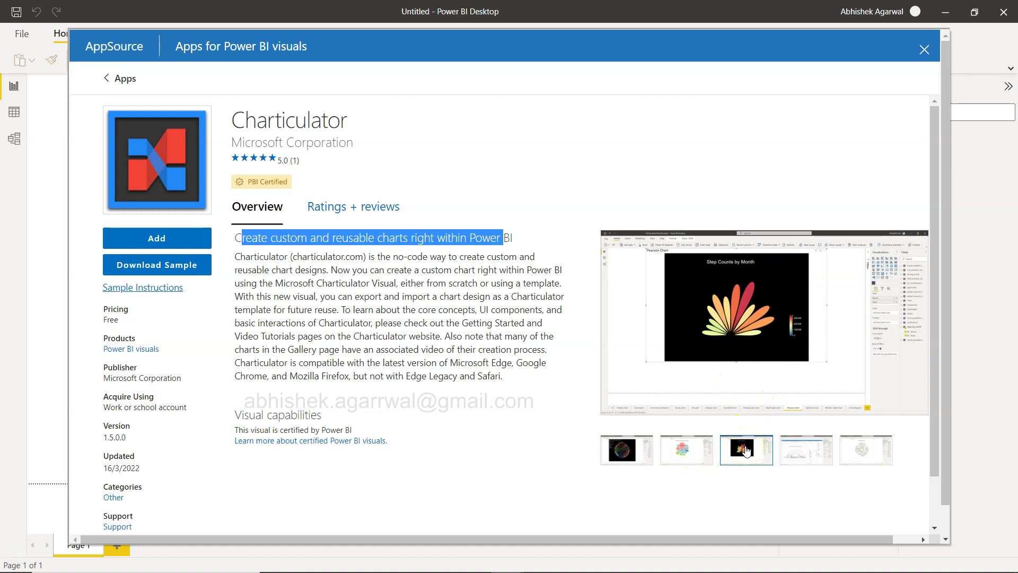
pyautogui.click(810, 455)
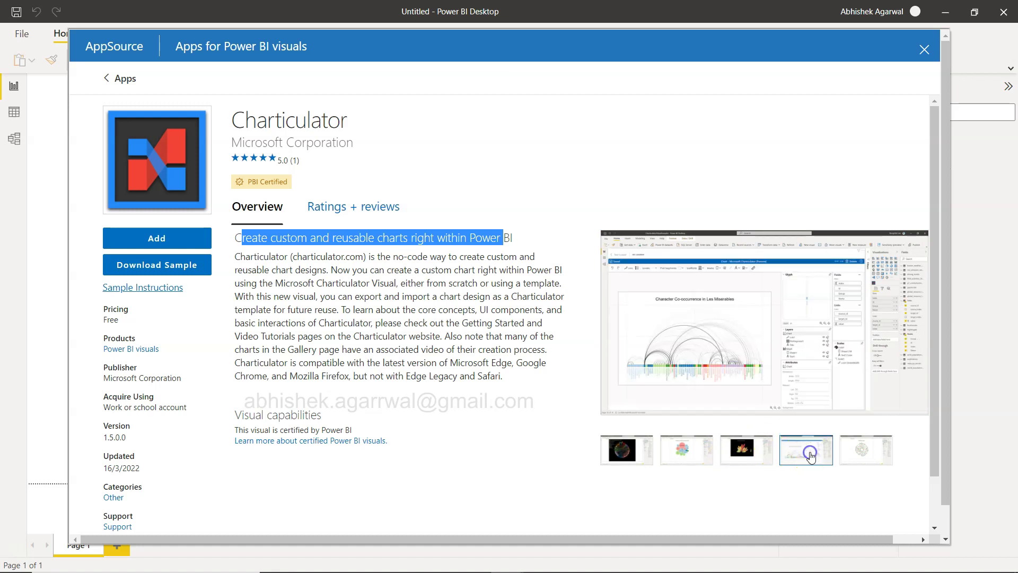
# Step: View the fourth and fifth Charticulator sample screenshots and read through the rest of the visual's details page
pyautogui.moveTo(655, 341); pyautogui.dragTo(728, 368)
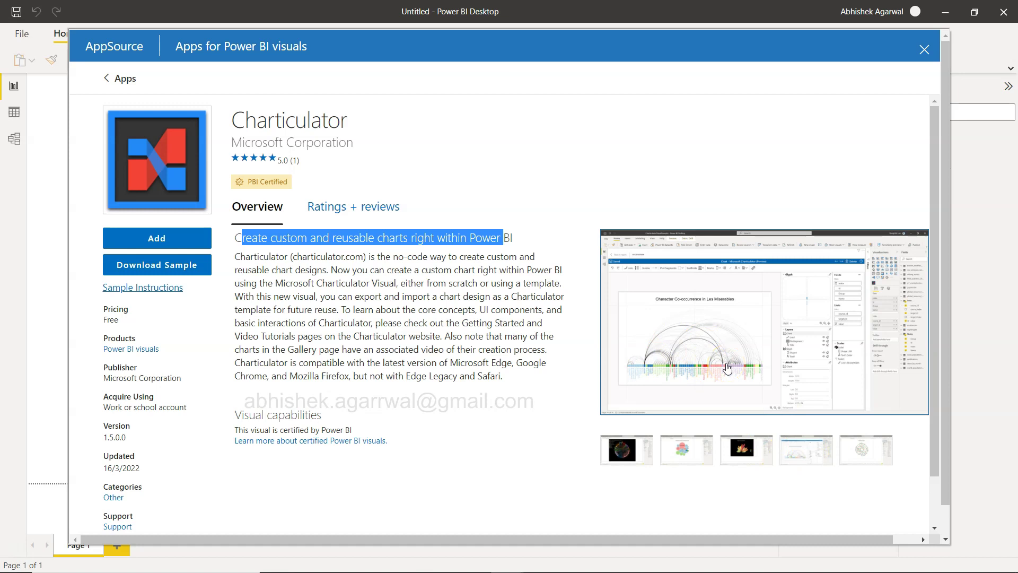
pyautogui.click(859, 457)
pyautogui.moveTo(740, 361); pyautogui.dragTo(784, 362)
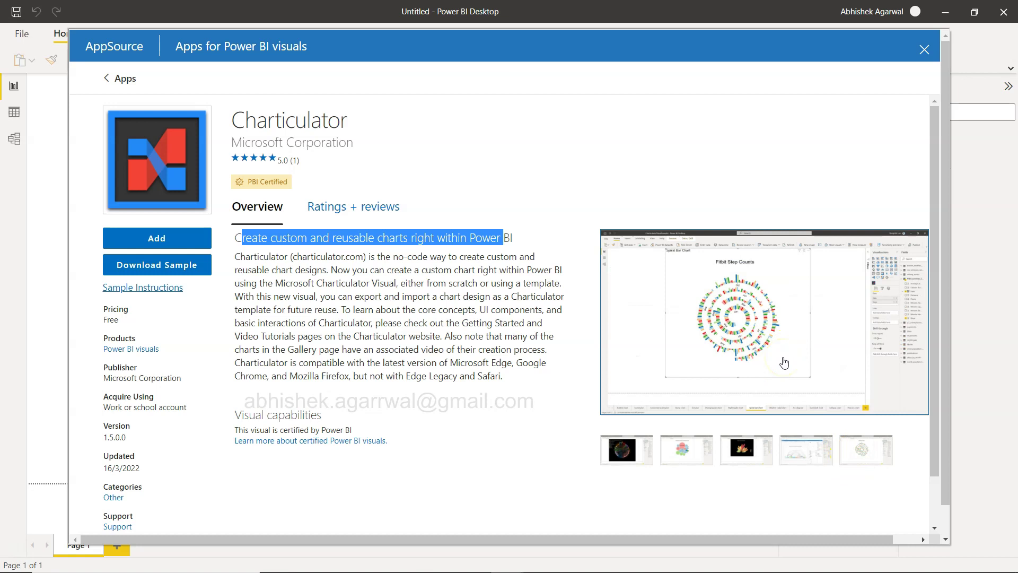
pyautogui.scroll(-1, 784, 363)
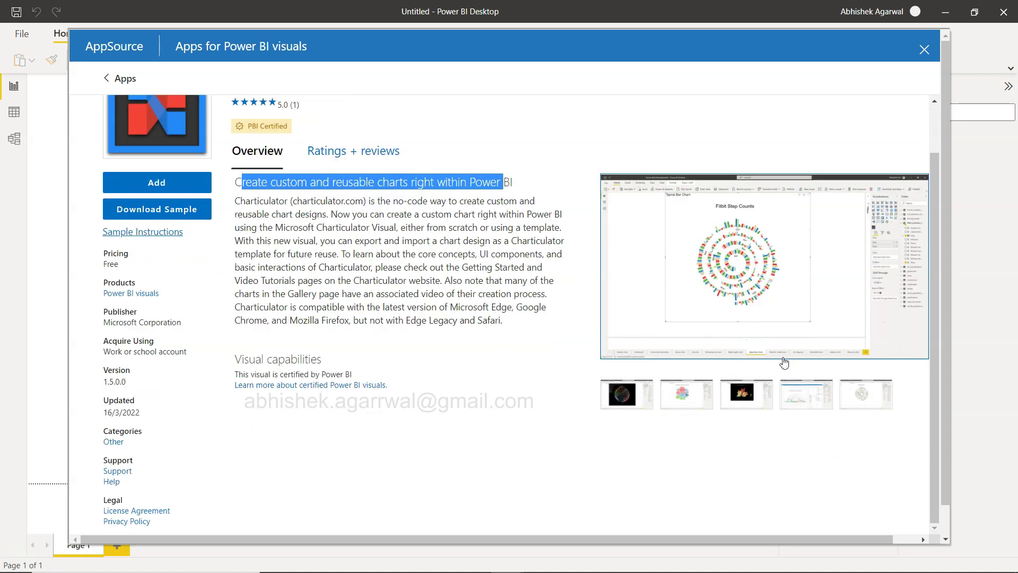
pyautogui.scroll(1, 784, 362)
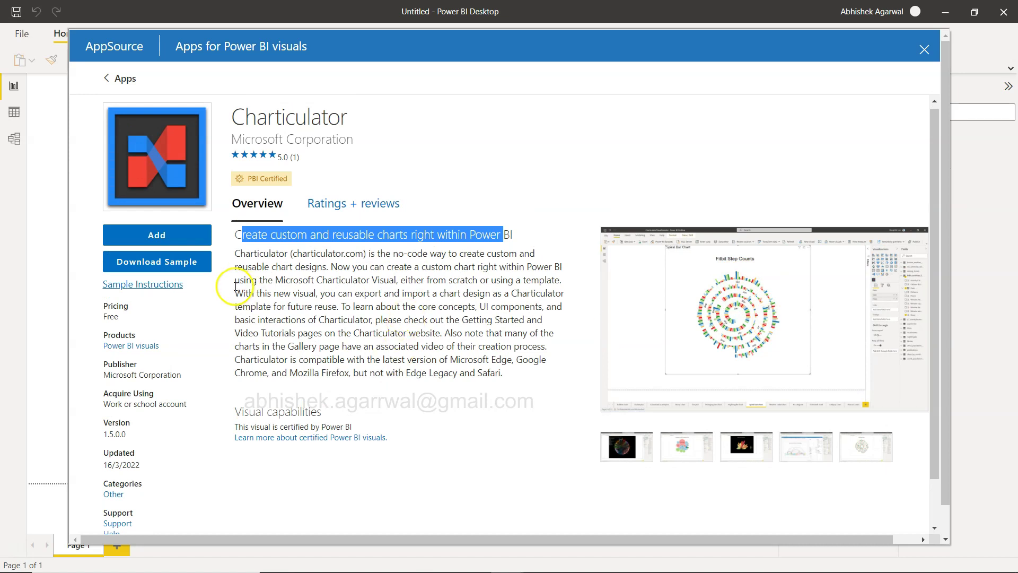
pyautogui.scroll(-1, 235, 290)
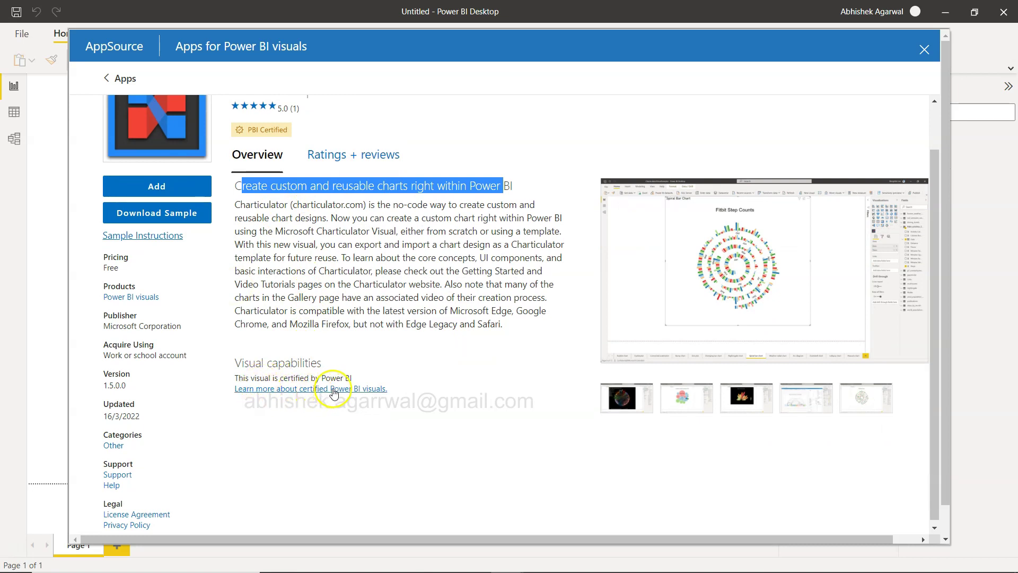
pyautogui.click(395, 288)
pyautogui.click(226, 358)
pyautogui.scroll(-1, 228, 360)
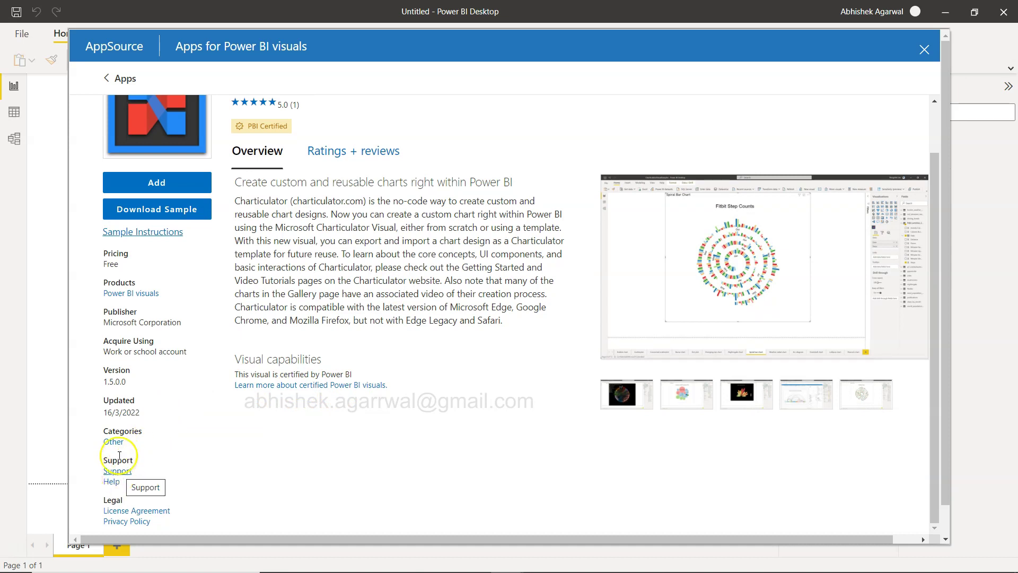
pyautogui.scroll(1, 154, 318)
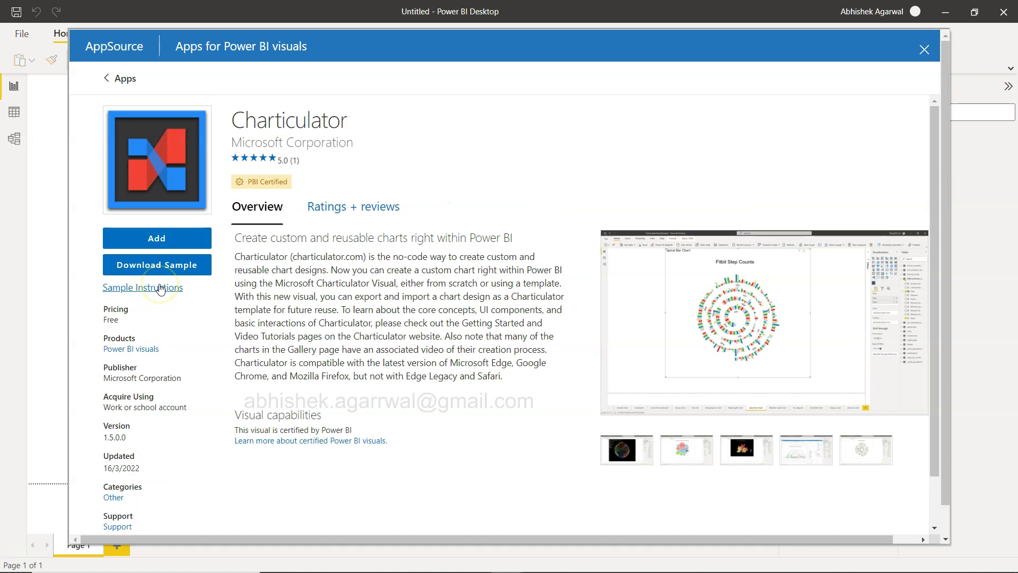
# Step: Import the Charticulator visual into the report and place it on Page 1, enlarged to nearly fill the page
pyautogui.click(158, 235)
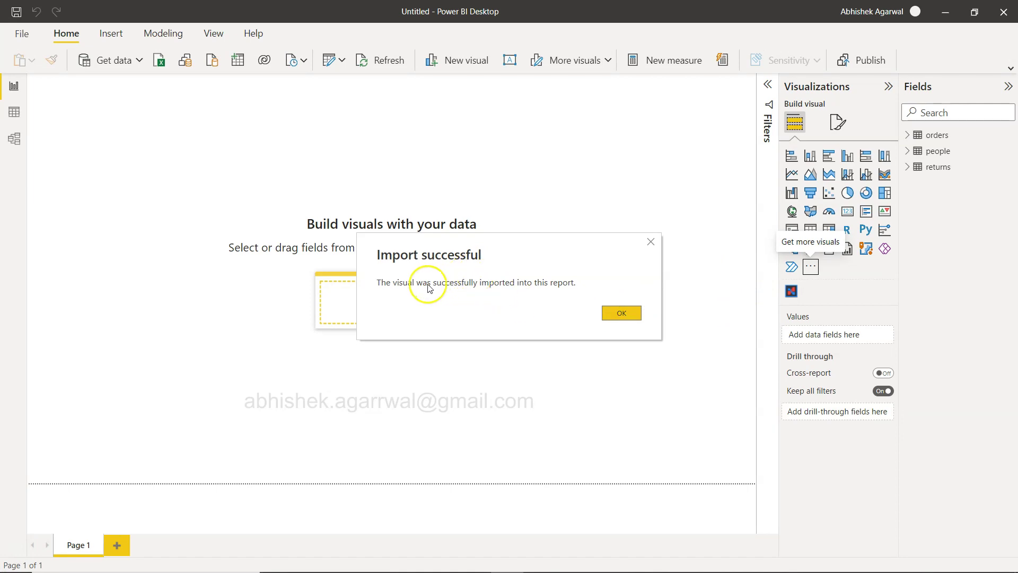
pyautogui.click(635, 314)
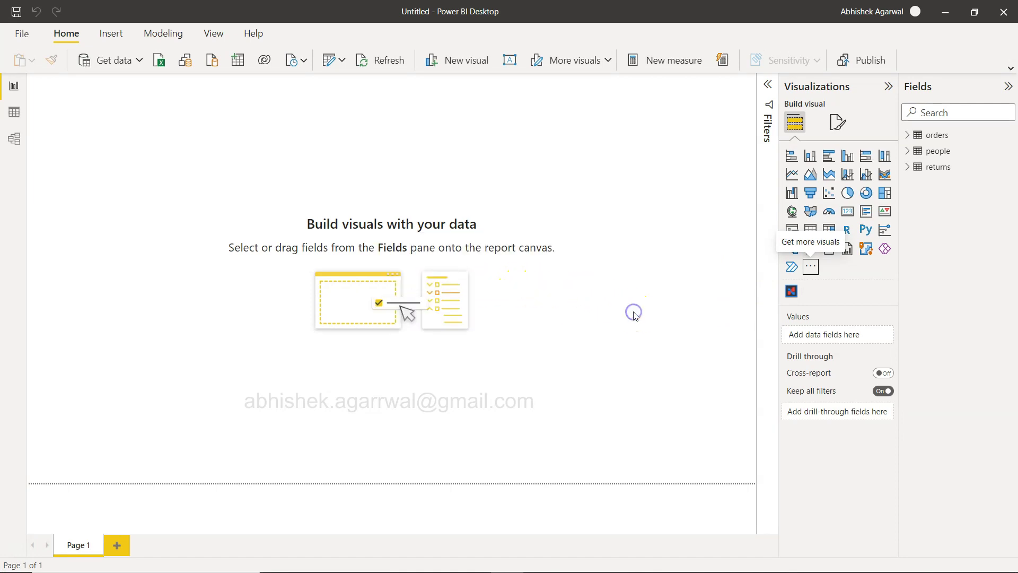
pyautogui.click(792, 291)
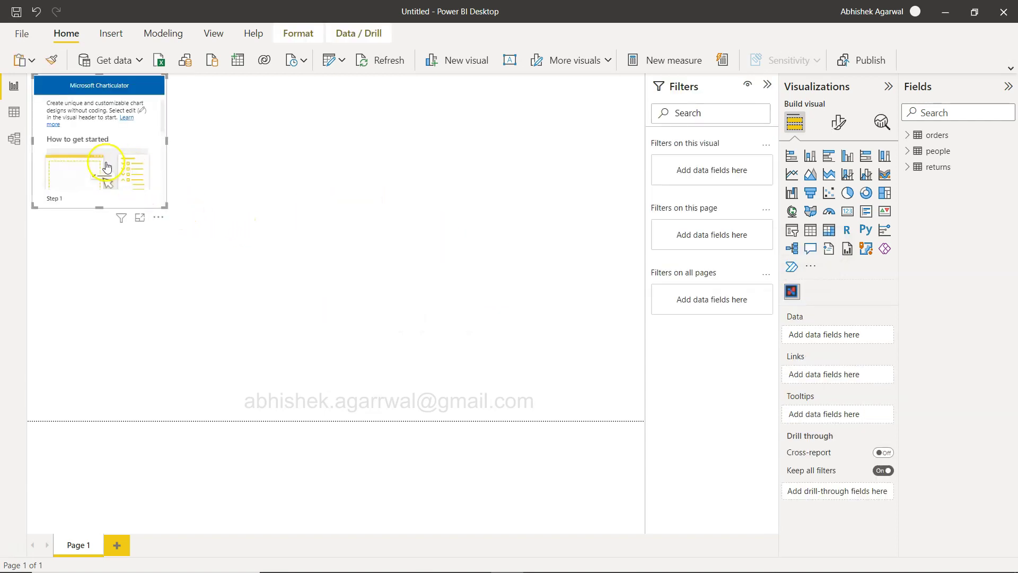
pyautogui.moveTo(165, 206); pyautogui.dragTo(614, 420)
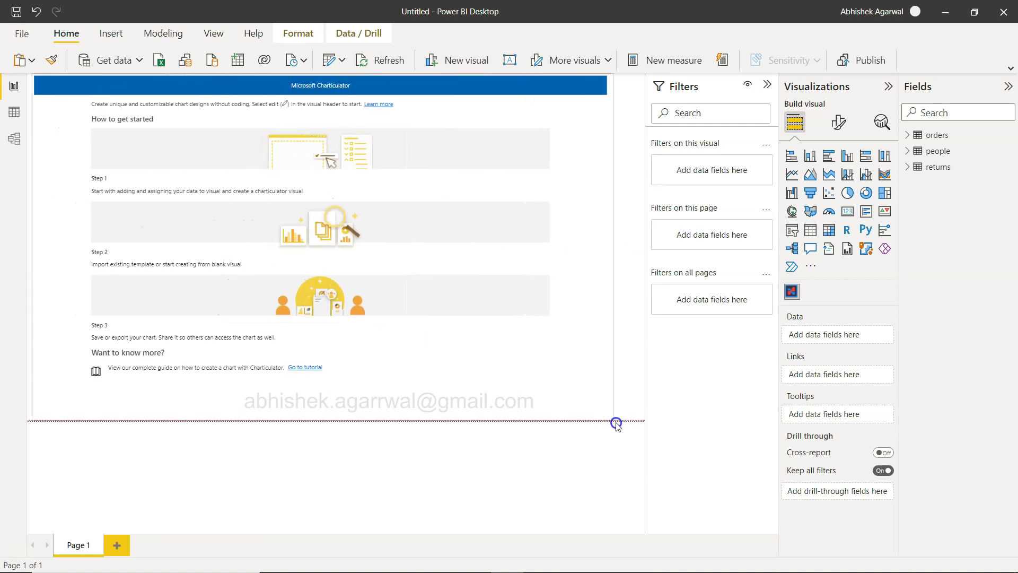
# Step: Collapse the Filters, Visualizations and Fields panes and open the Charticulator visual for editing
pyautogui.click(768, 85)
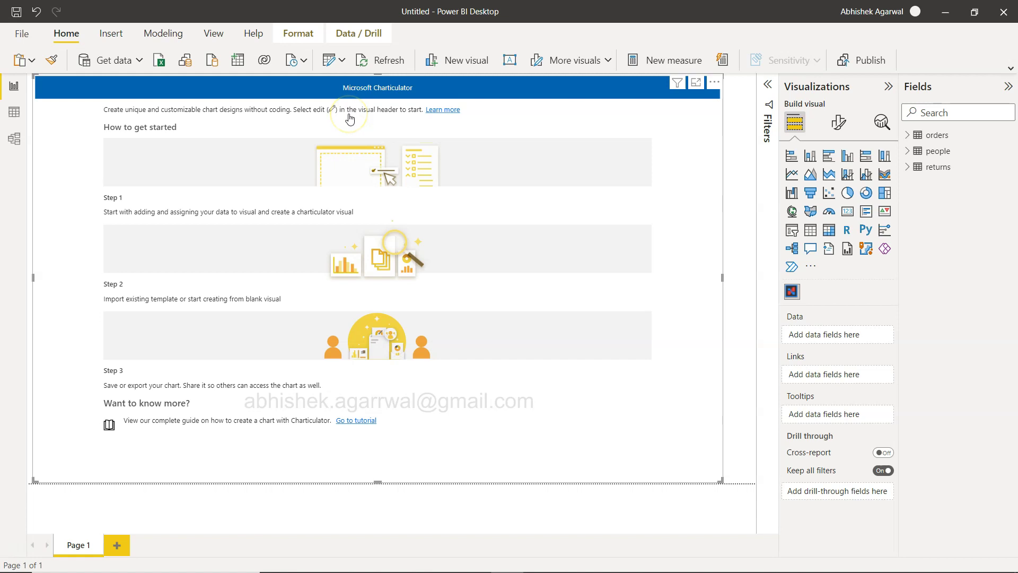
pyautogui.click(884, 86)
pyautogui.click(1008, 86)
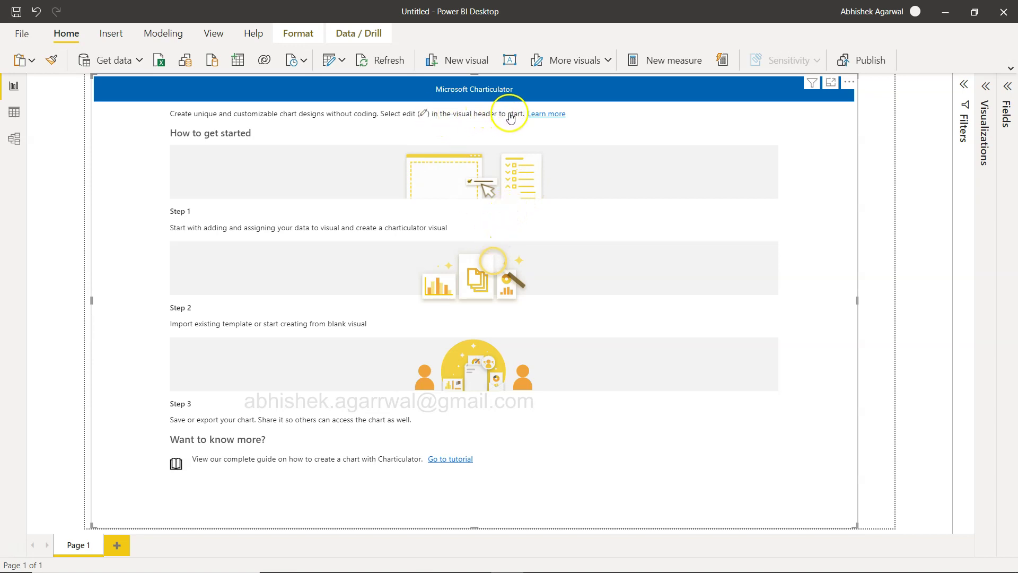
pyautogui.click(851, 83)
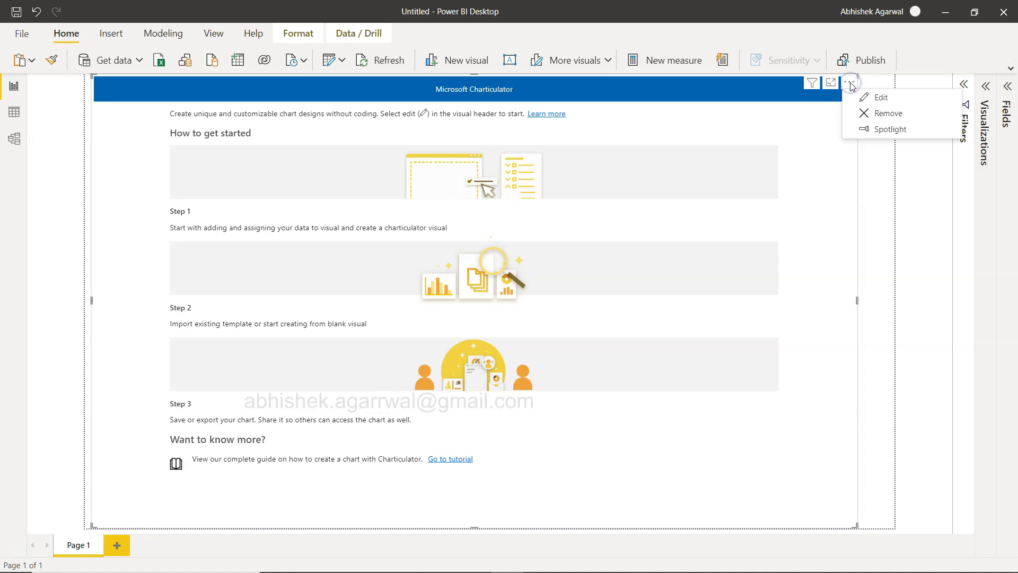
pyautogui.click(880, 99)
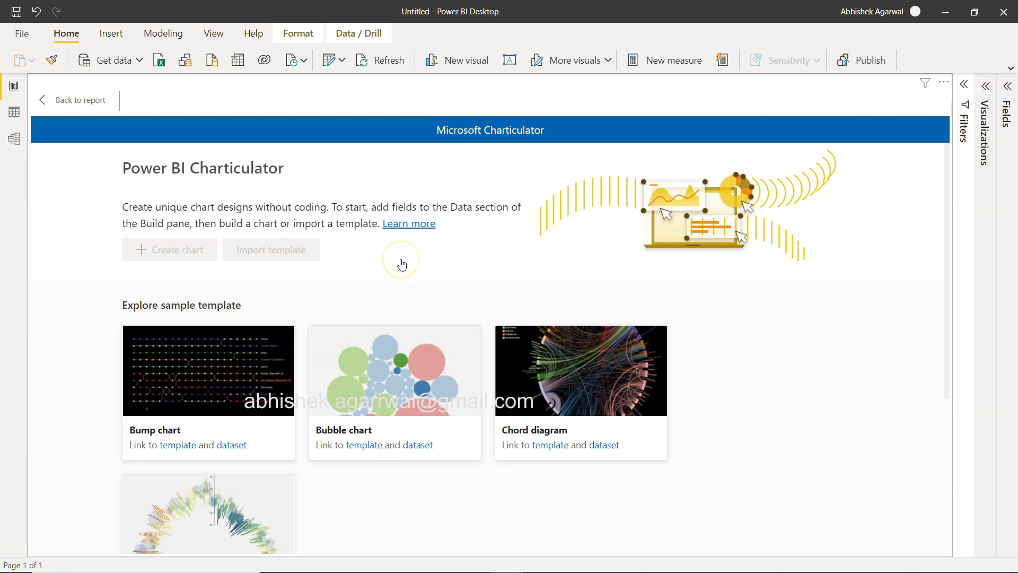
# Step: Look through Charticulator's sample templates, check the example Sales by State chart in the browser and return to Power BI Desktop
pyautogui.scroll(-2, 402, 264)
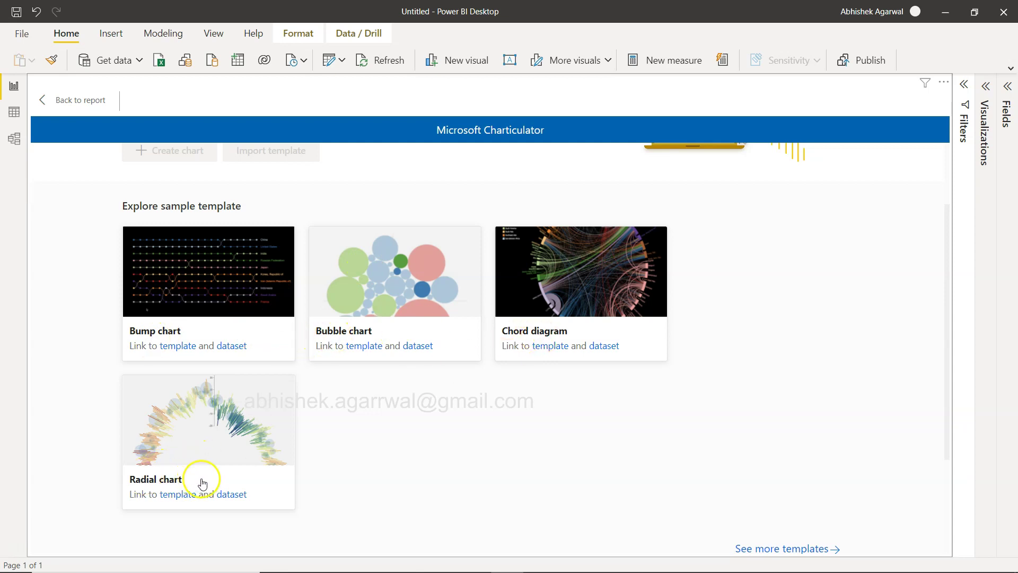
pyautogui.scroll(2, 441, 479)
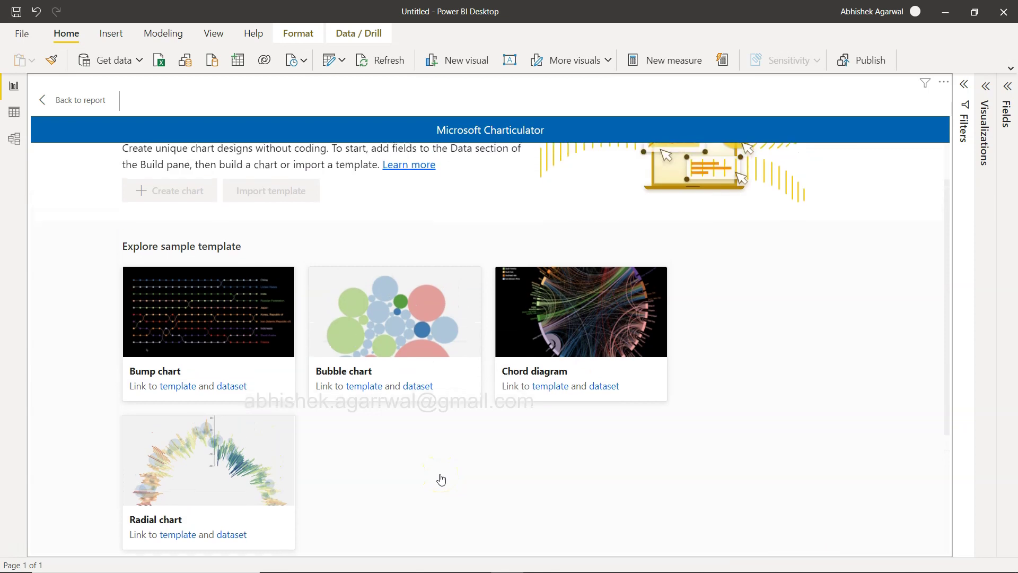
pyautogui.scroll(1, 441, 479)
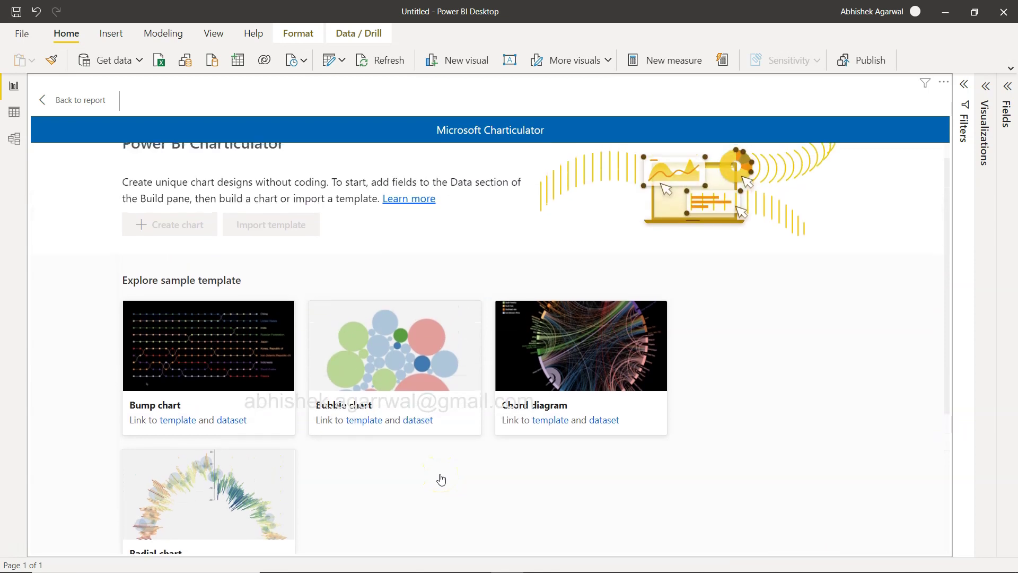
pyautogui.hotkey('alt', 'Tab')
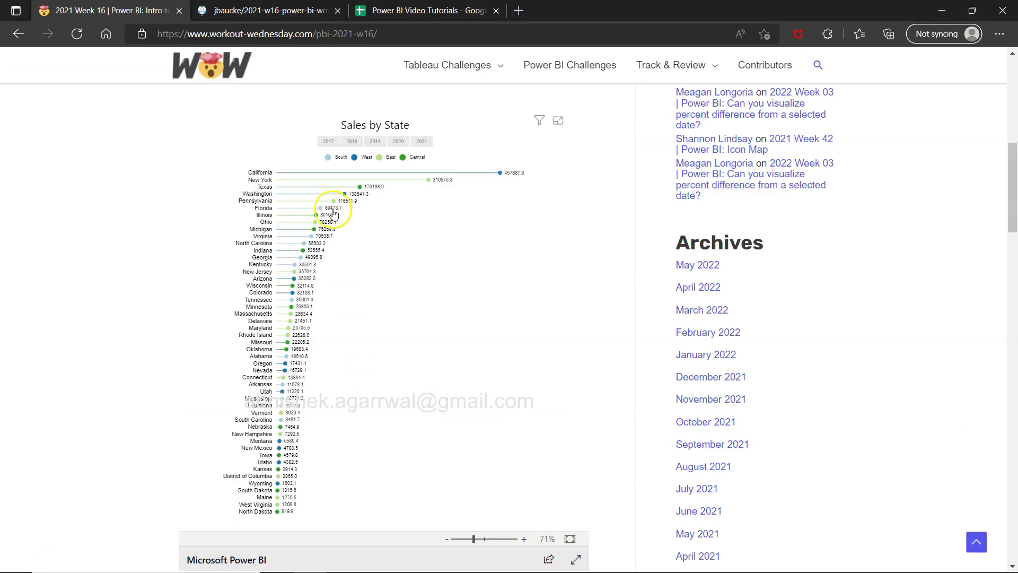
pyautogui.hotkey('alt', 'Tab')
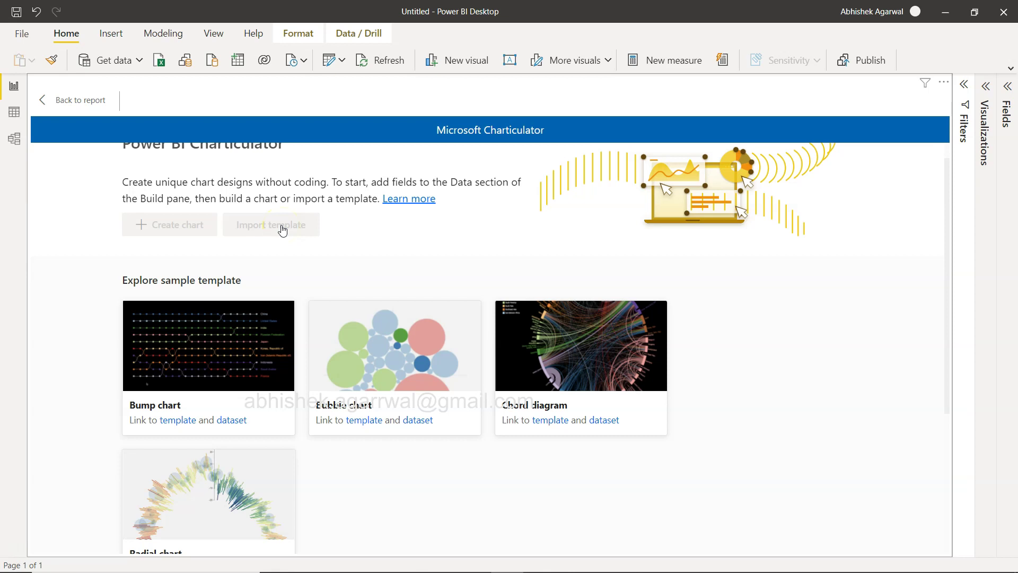
# Step: Open Charticulator's full template collection in the browser and start downloading the Lollipop Chart template
pyautogui.scroll(-3, 663, 275)
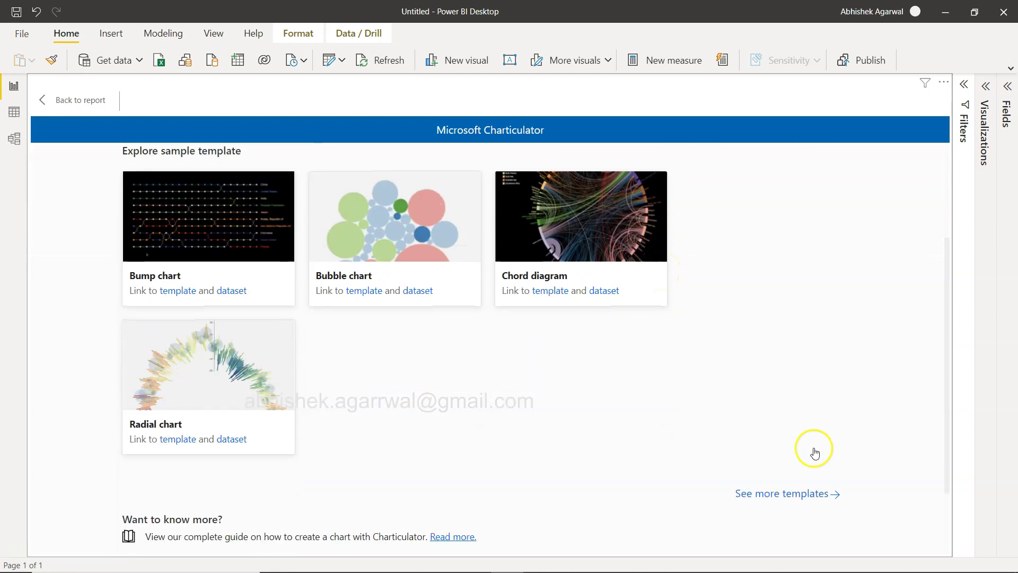
pyautogui.click(803, 496)
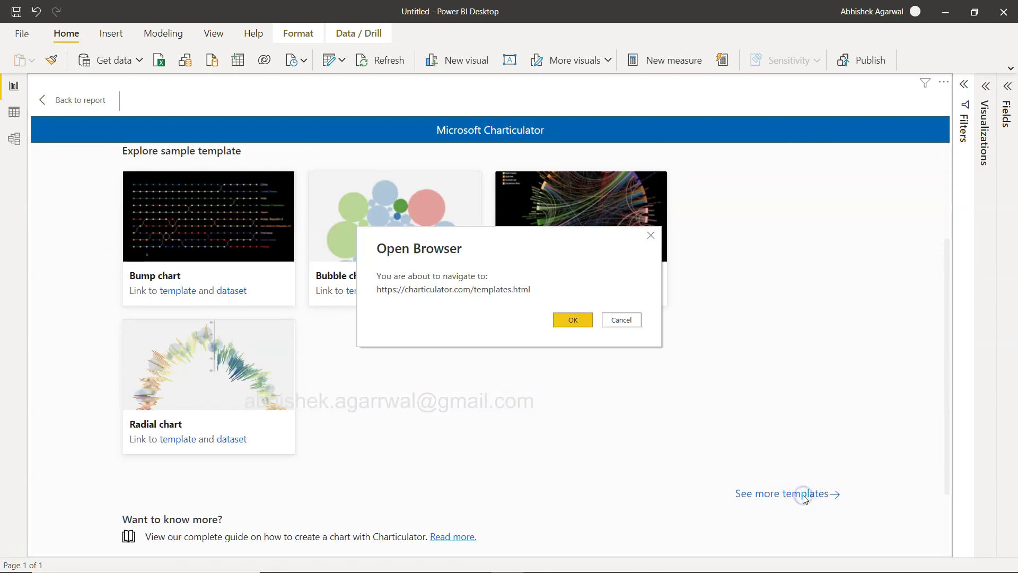
pyautogui.click(580, 319)
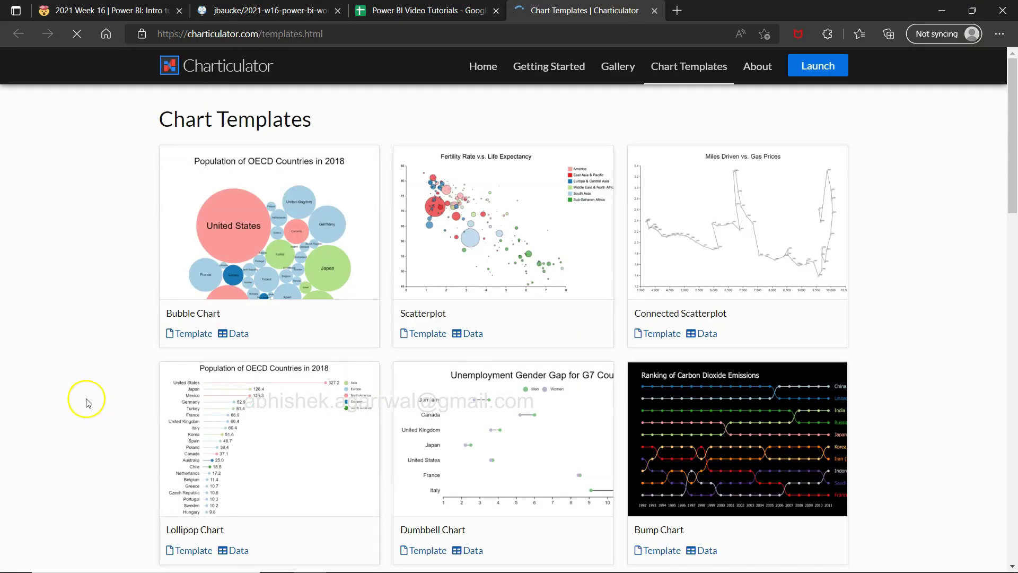
pyautogui.scroll(-3, 84, 400)
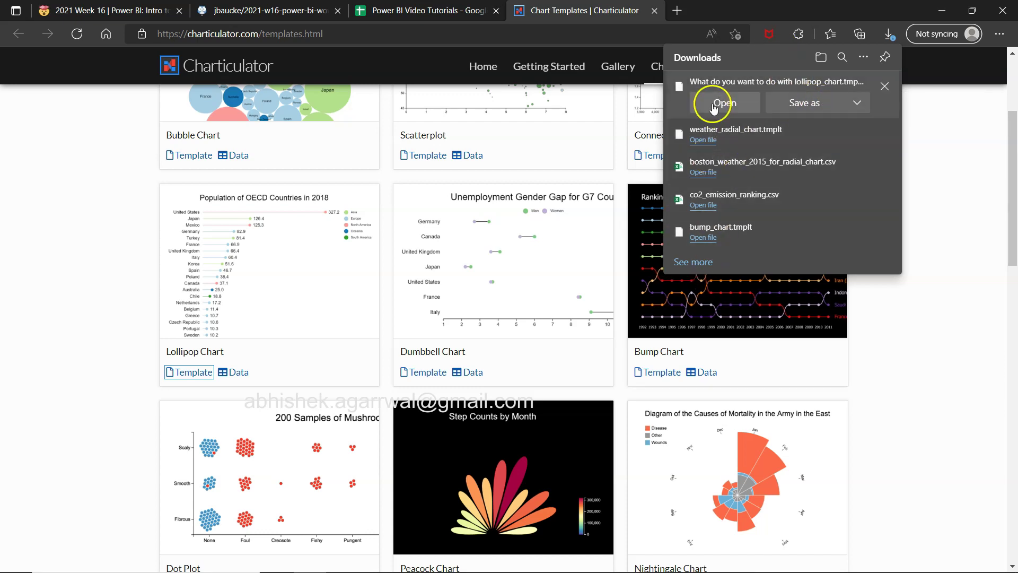
pyautogui.click(80, 312)
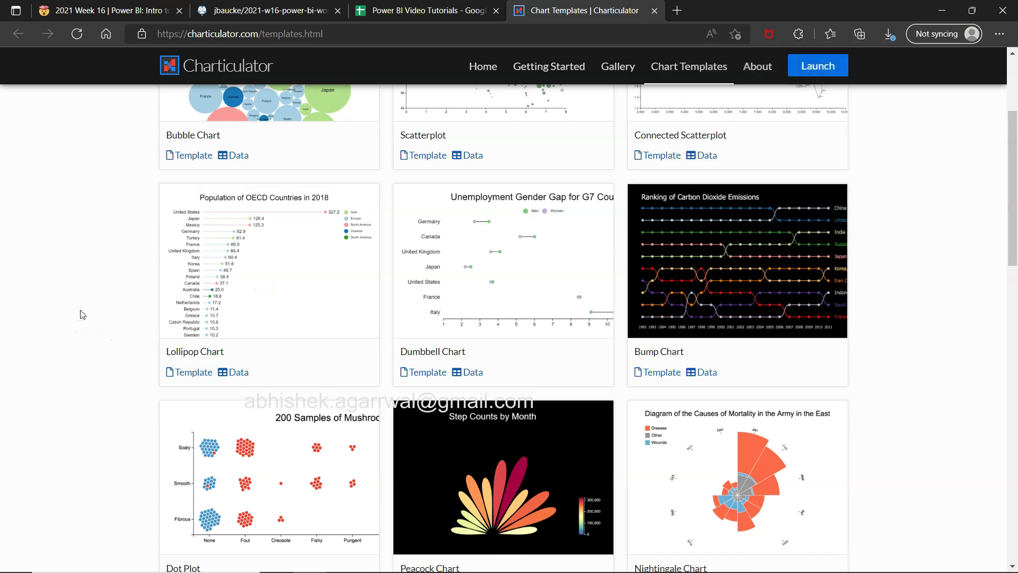
# Step: Browse the whole Chart Templates page to examine the available Charticulator chart types
pyautogui.scroll(3, 82, 314)
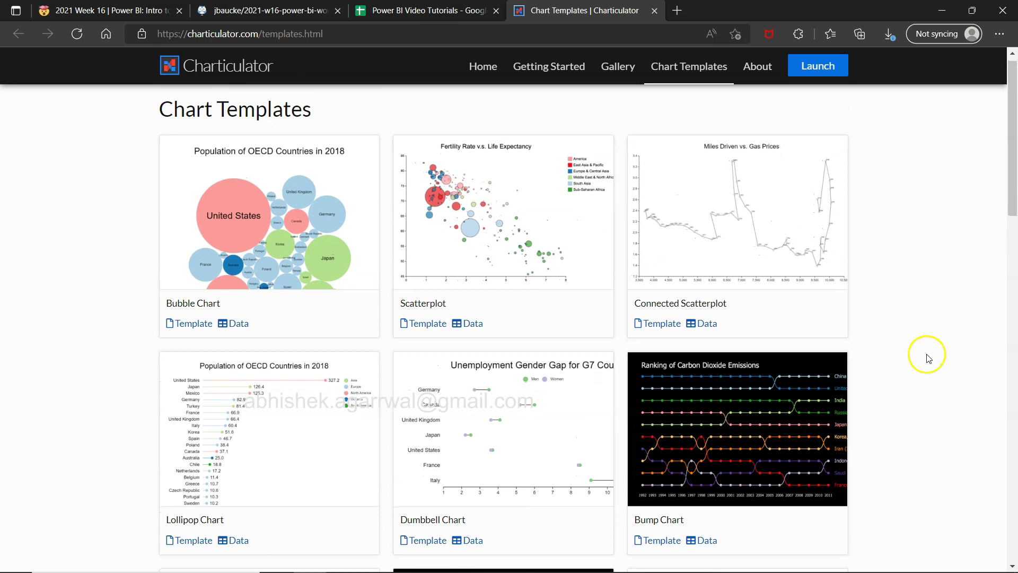
pyautogui.scroll(-3, 926, 354)
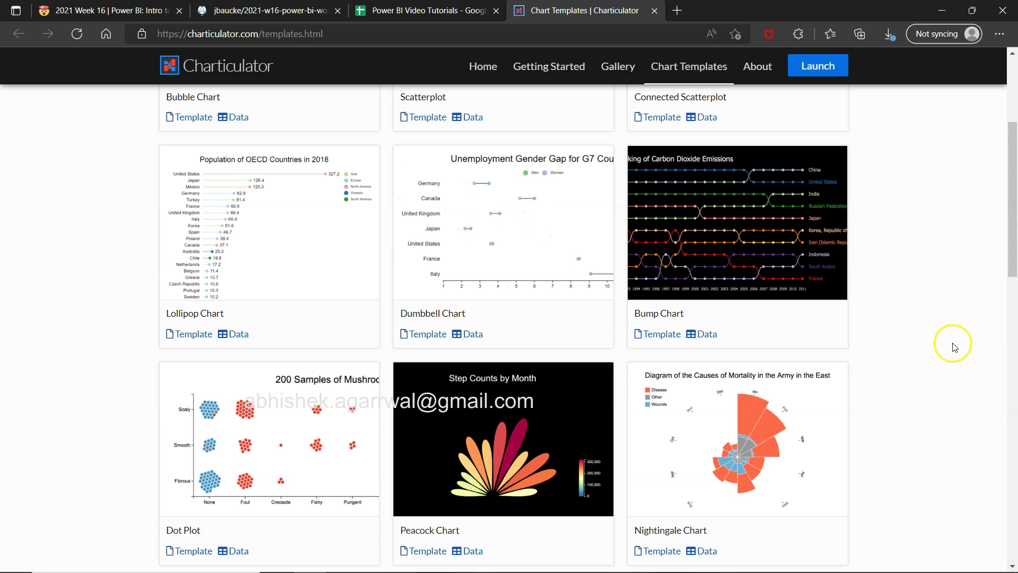
pyautogui.scroll(-3, 955, 348)
pyautogui.scroll(-3, 686, 308)
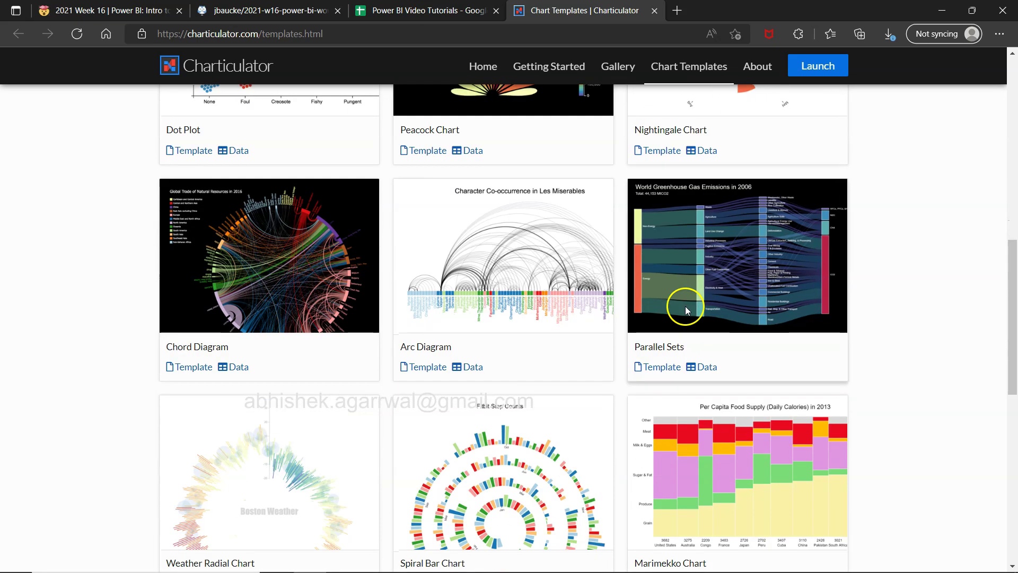
pyautogui.scroll(-3, 907, 360)
pyautogui.scroll(-4, 904, 374)
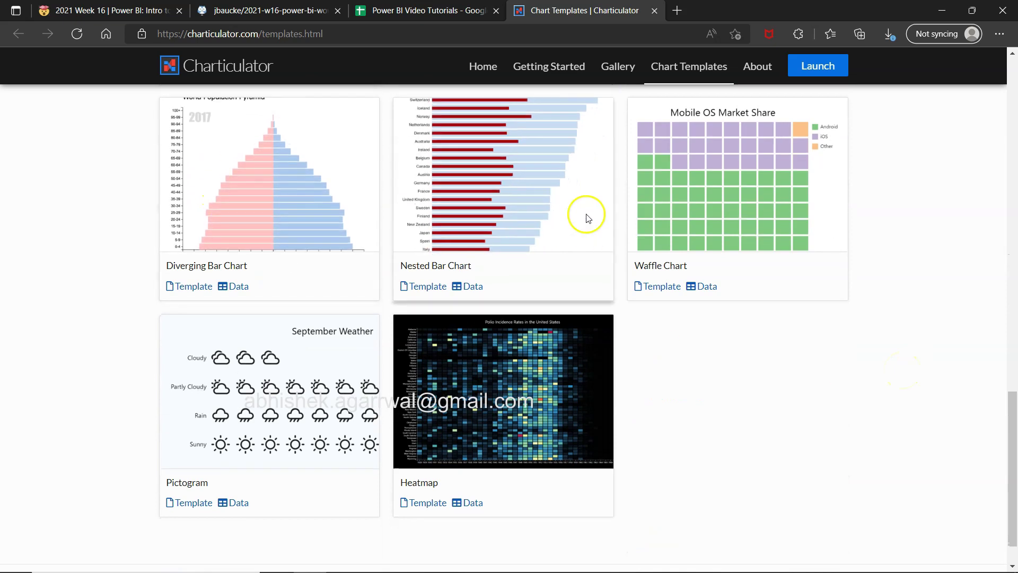
pyautogui.scroll(-2, 854, 353)
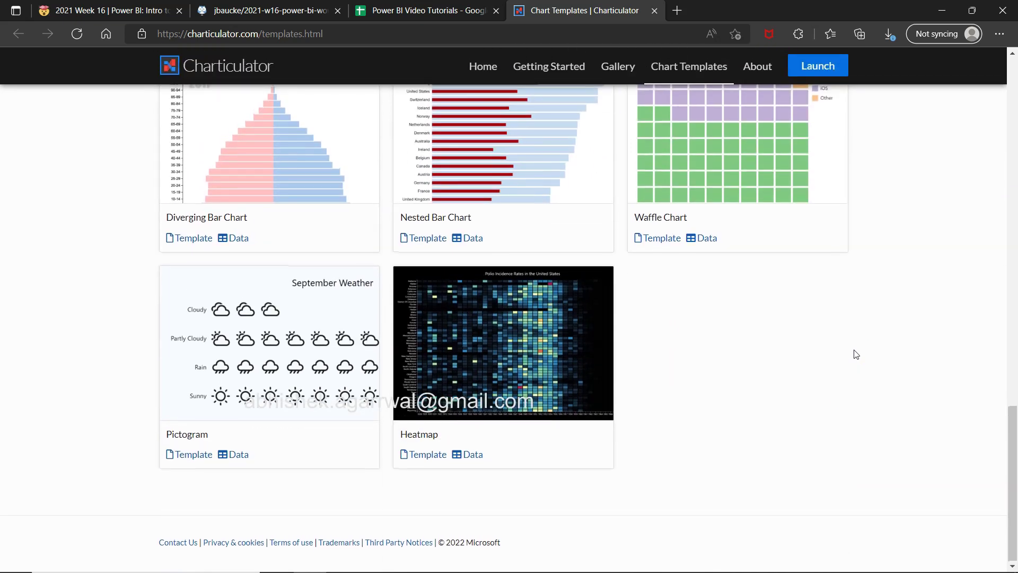
pyautogui.scroll(15, 927, 237)
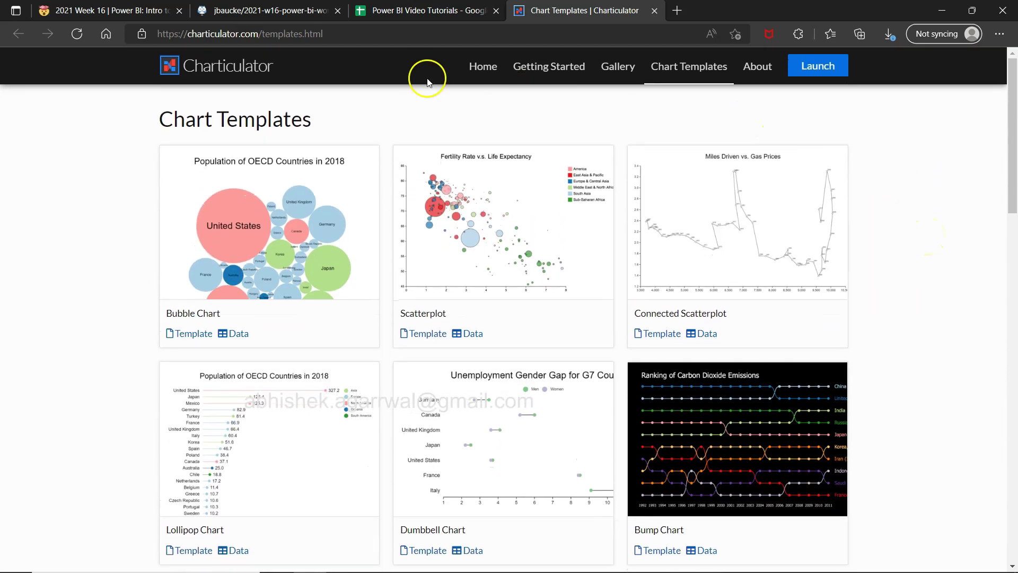
# Step: Switch back to Power BI Desktop, expand the Visualizations and Fields panes and list the fields of the orders table
pyautogui.hotkey('alt', 'Tab')
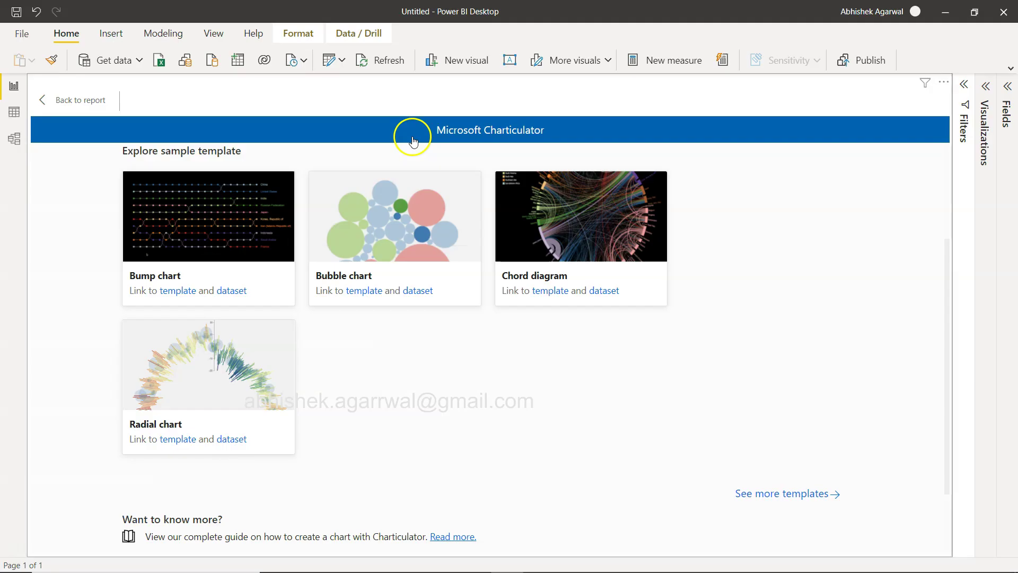
pyautogui.scroll(3, 466, 449)
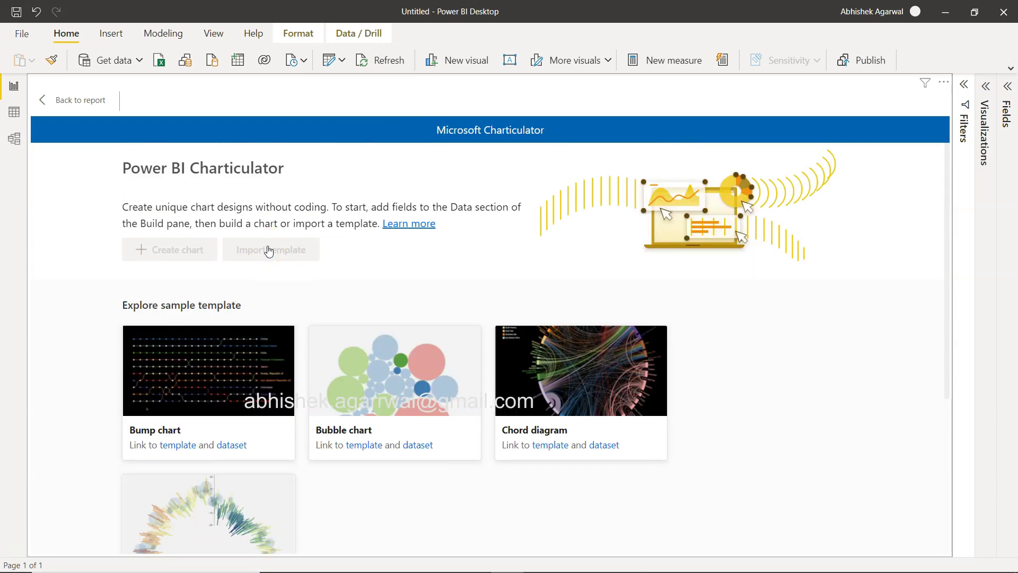
pyautogui.click(444, 268)
pyautogui.click(985, 87)
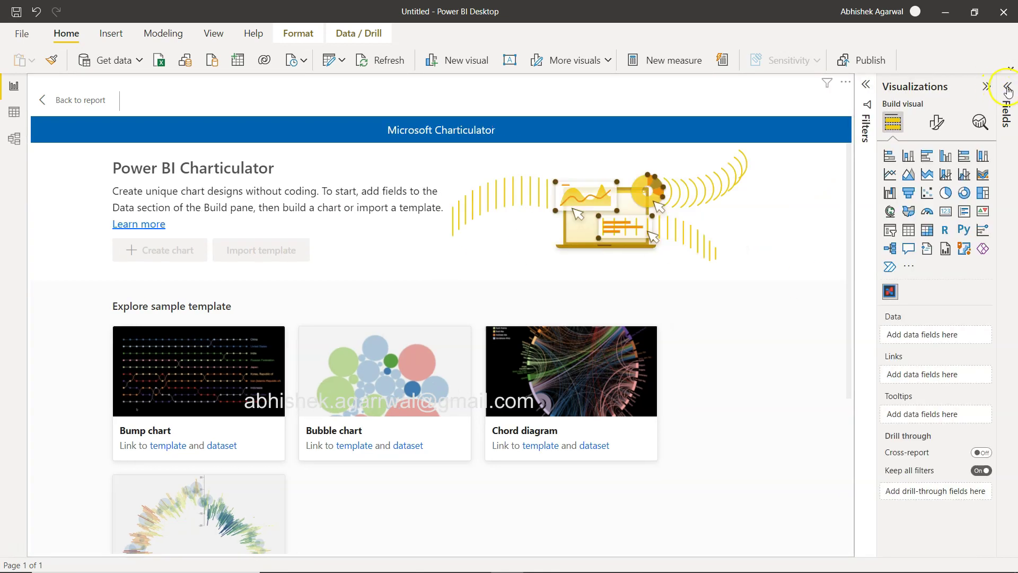
pyautogui.click(1007, 87)
pyautogui.click(921, 154)
pyautogui.click(910, 136)
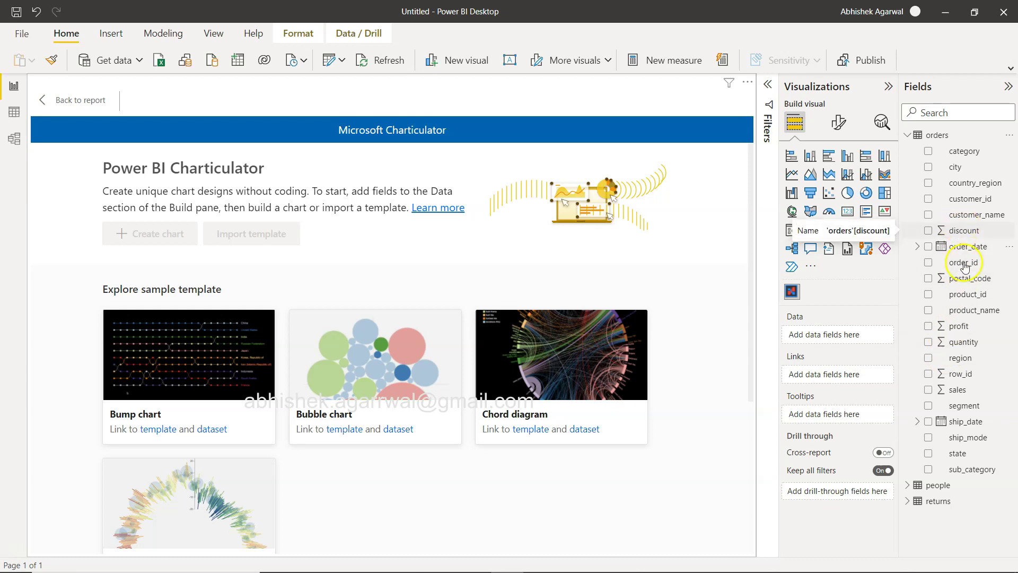
# Step: Add the region, state and sales fields from the orders table to the Charticulator visual's Data
pyautogui.moveTo(966, 360); pyautogui.dragTo(857, 336)
pyautogui.moveTo(949, 453); pyautogui.dragTo(820, 345)
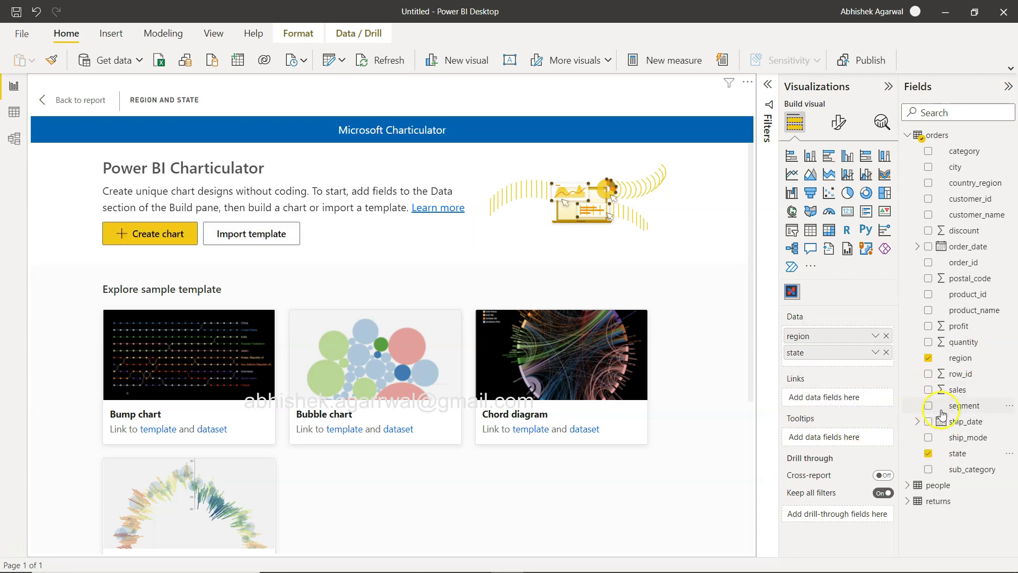
pyautogui.moveTo(960, 392); pyautogui.dragTo(849, 367)
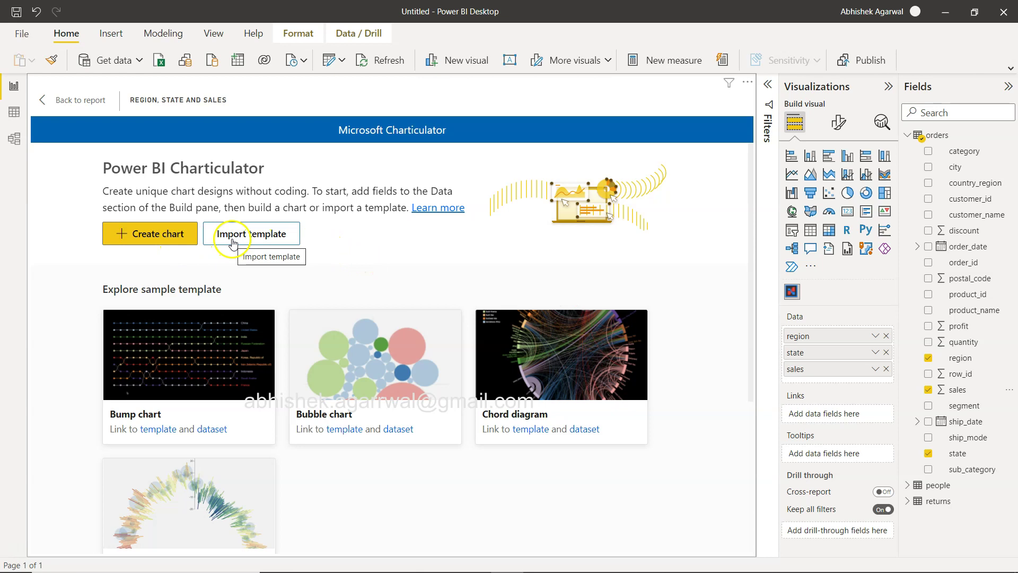
# Step: Import the lollipop_chart.tmplt template from the Charticulator folder into the visual
pyautogui.click(262, 238)
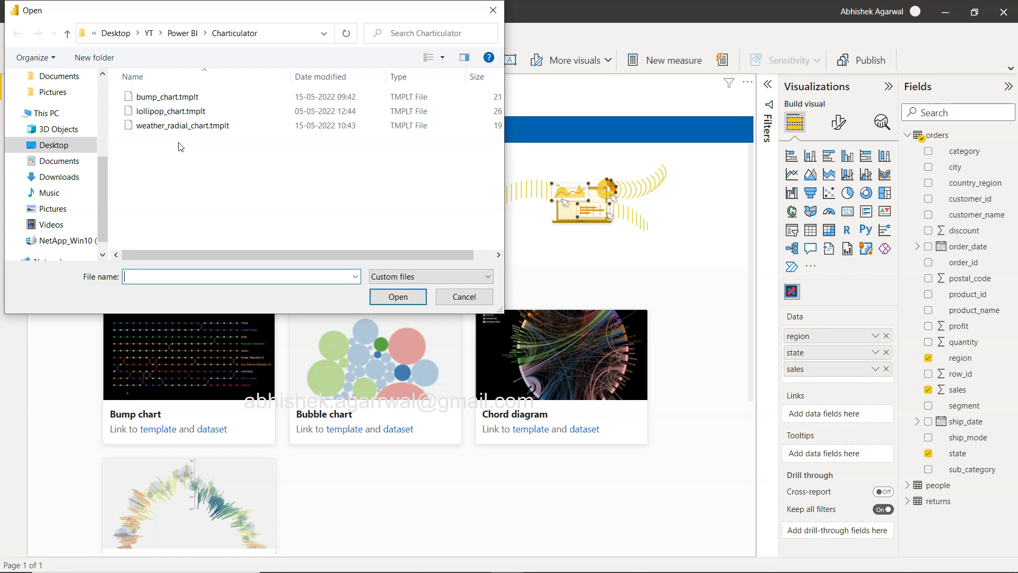
pyautogui.click(175, 115)
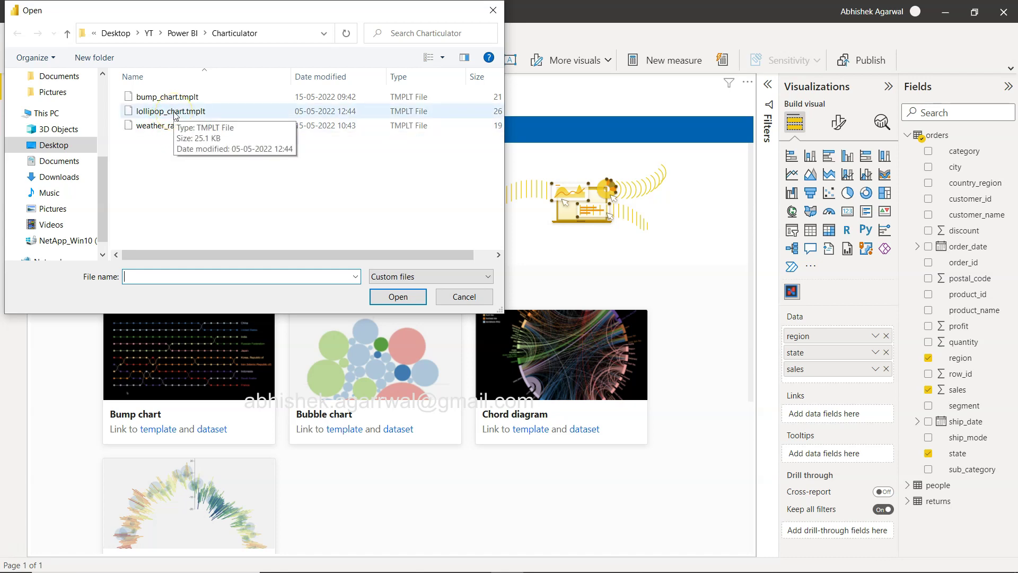
pyautogui.doubleClick(175, 112)
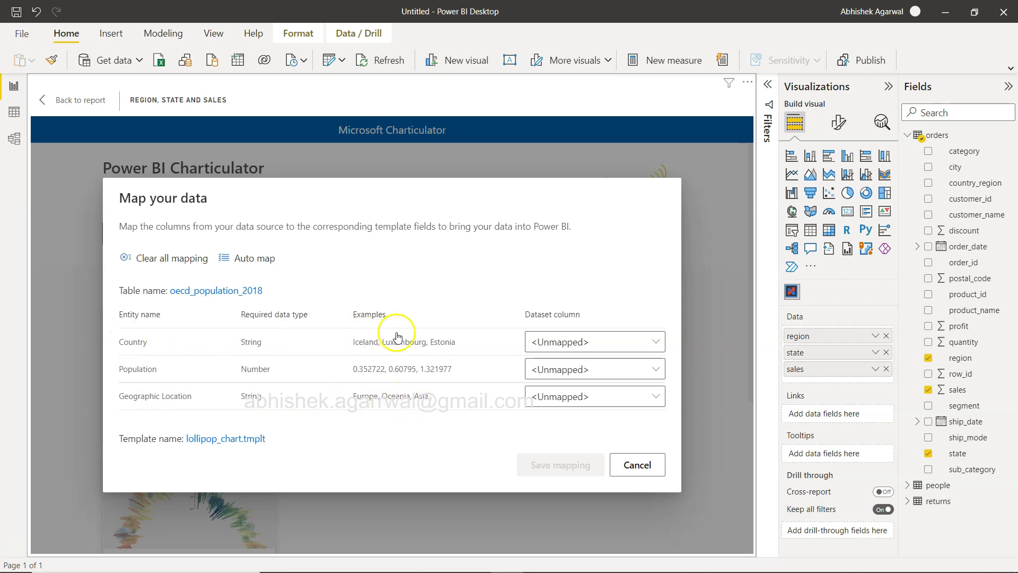
# Step: Map Country to state, Geographic Location to region and Population to sales, and save the mapping
pyautogui.click(562, 340)
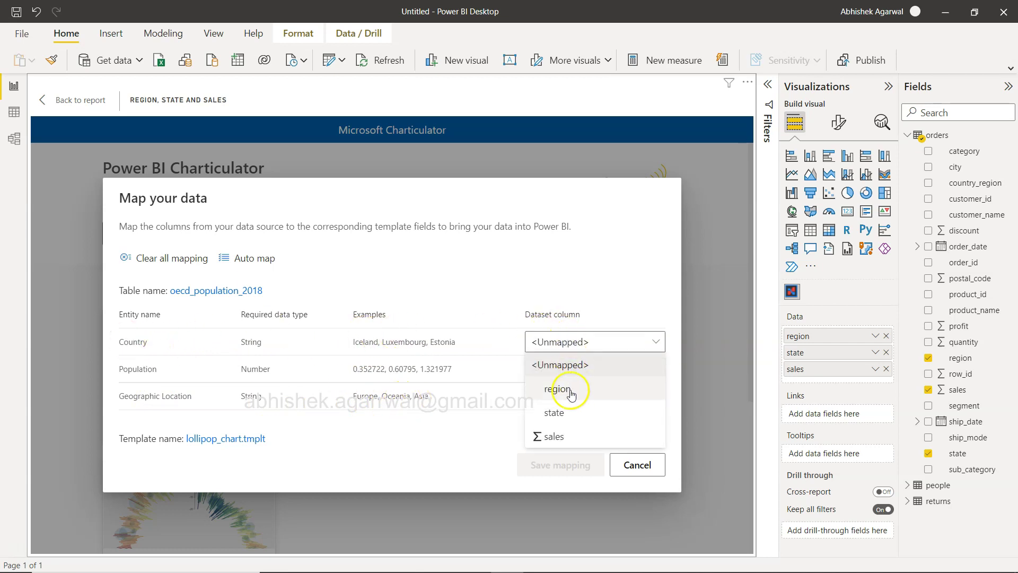
pyautogui.click(570, 412)
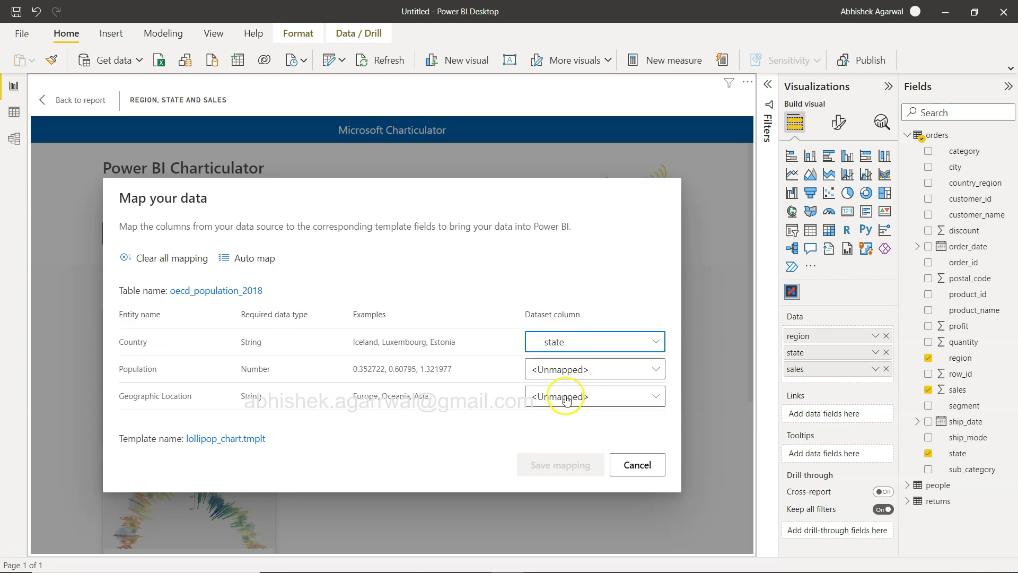
pyautogui.click(567, 398)
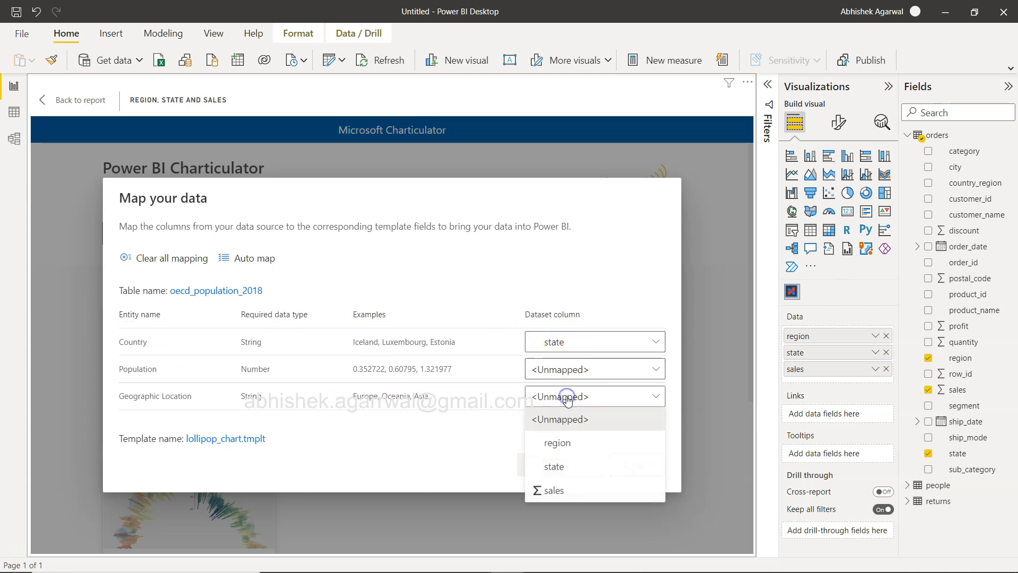
pyautogui.click(565, 442)
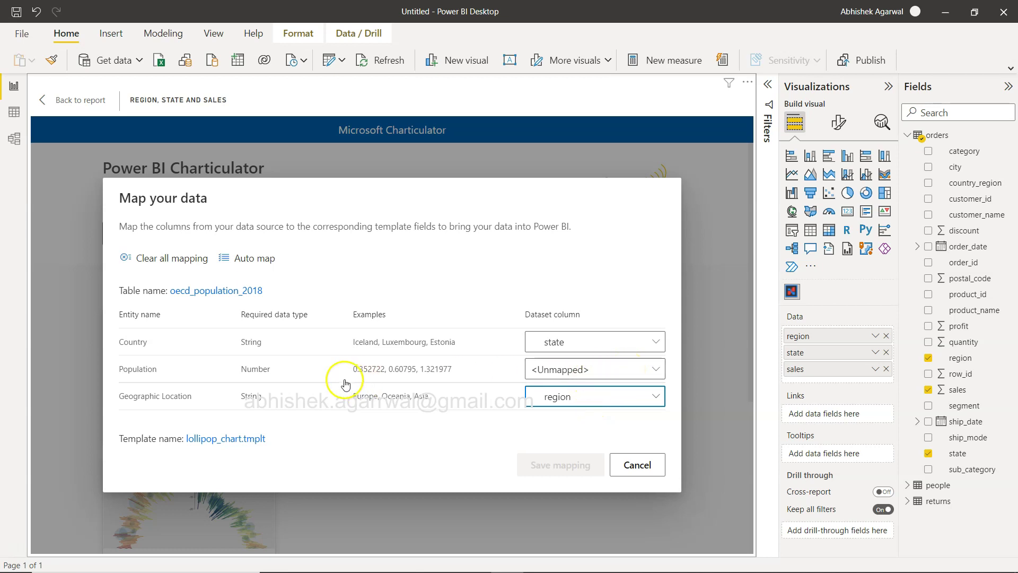
pyautogui.click(573, 370)
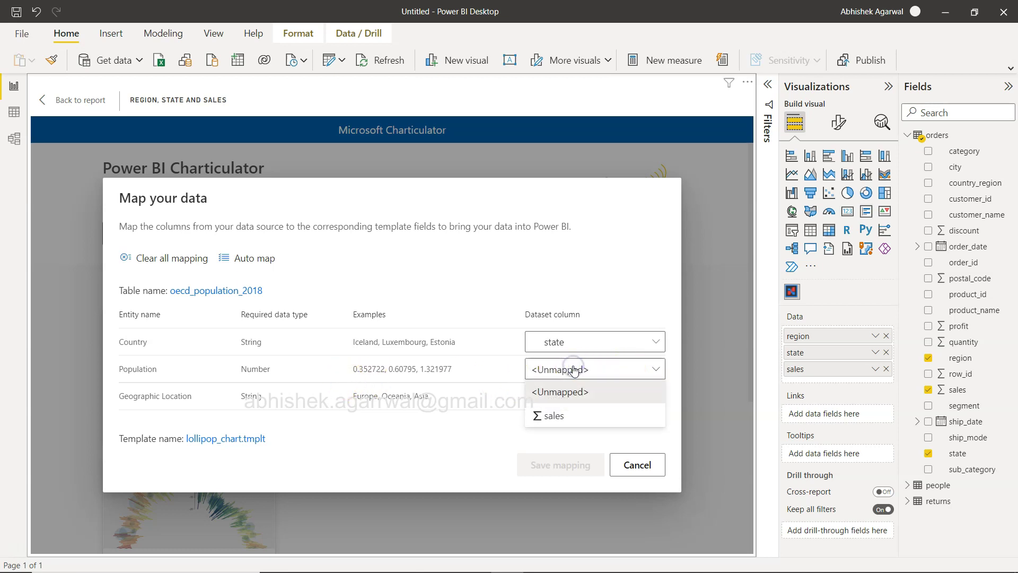
pyautogui.click(566, 416)
pyautogui.click(574, 466)
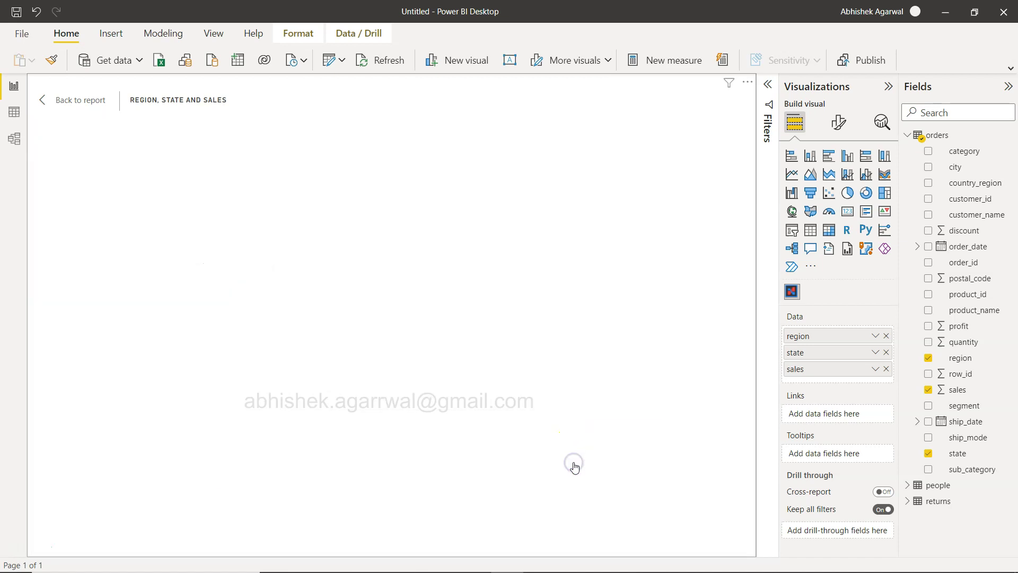
# Step: Compare the imported chart with the example Sales by State chart in the browser and return to Power BI Desktop
pyautogui.click(221, 277)
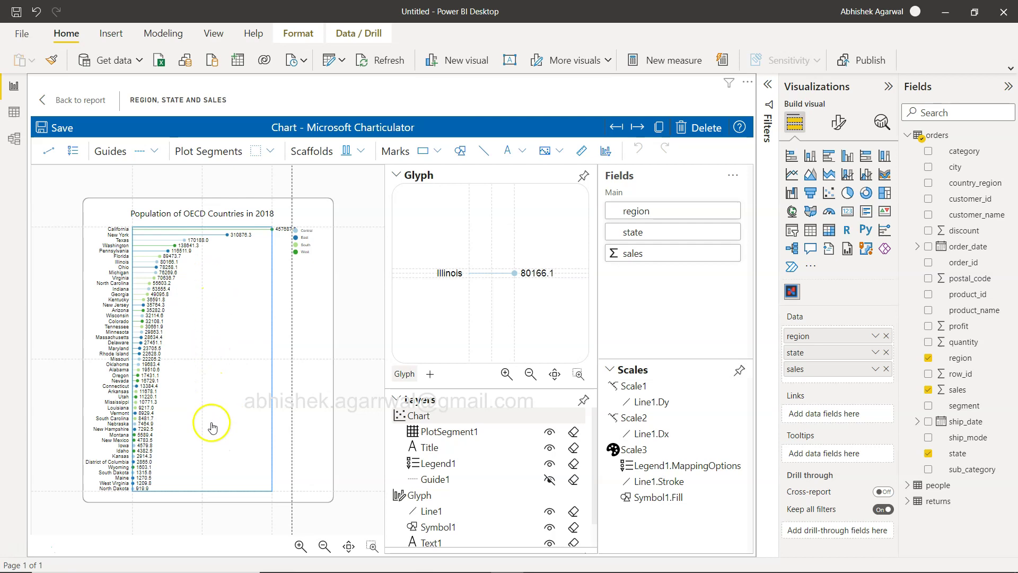
pyautogui.hotkey('alt', 'Tab')
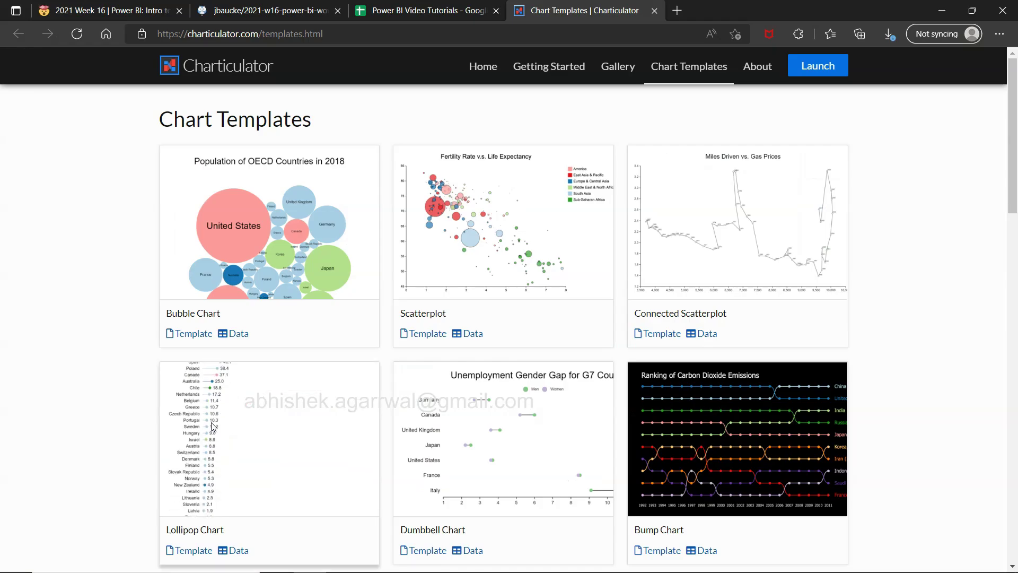
pyautogui.click(137, 12)
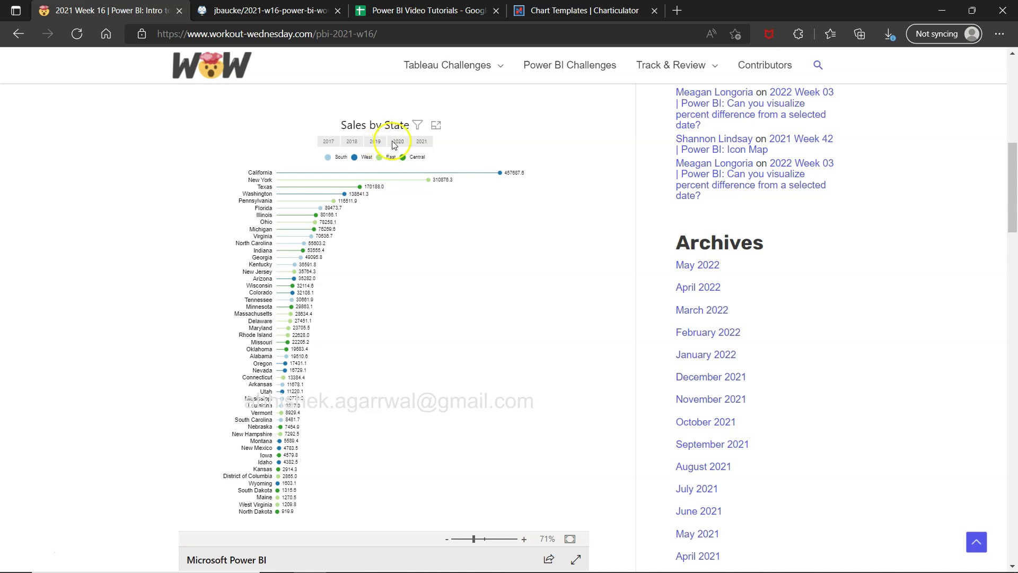
pyautogui.hotkey('alt', 'Tab')
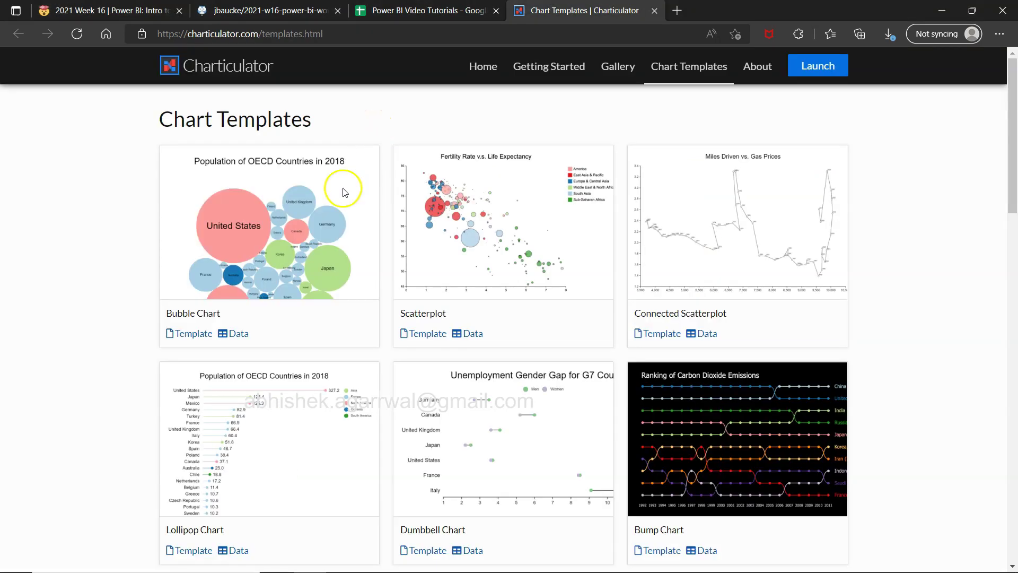
pyautogui.hotkey('alt', 'Tab')
pyautogui.press('Tab')
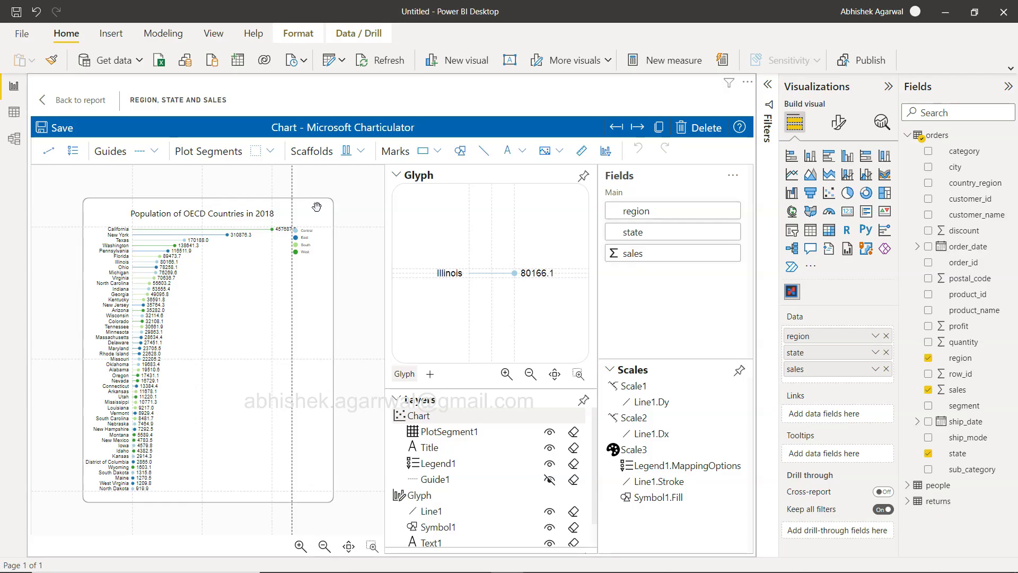
# Step: Examine the chart's title, plot area and state labels and how they relate to the glyph's label, line and symbol
pyautogui.click(141, 215)
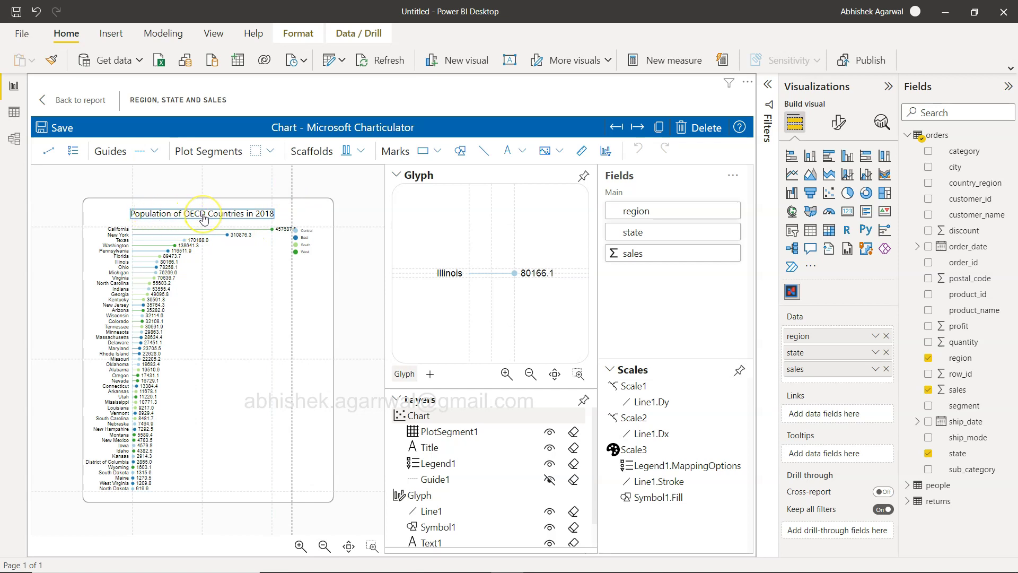
pyautogui.click(273, 268)
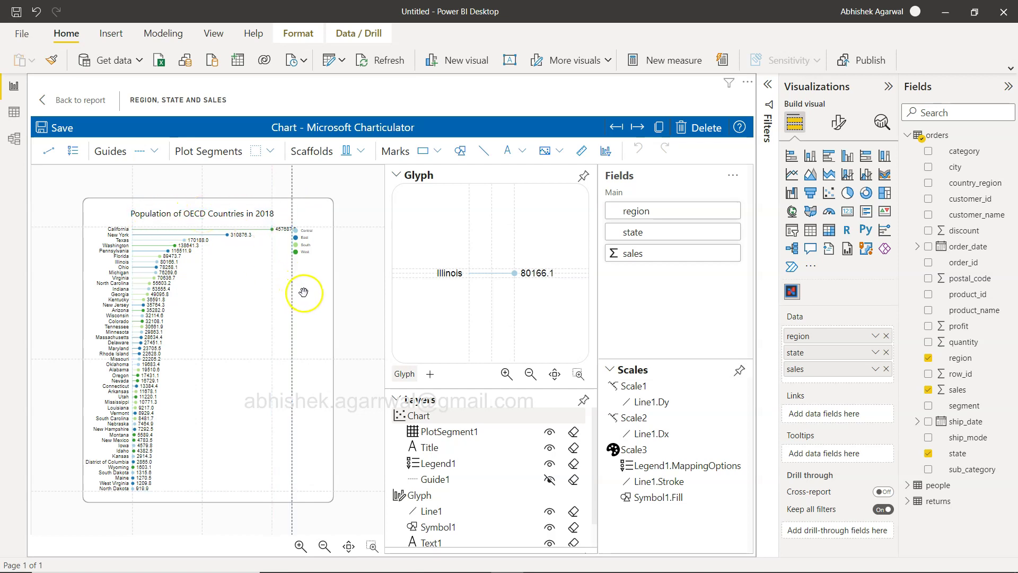
pyautogui.click(315, 306)
pyautogui.click(315, 300)
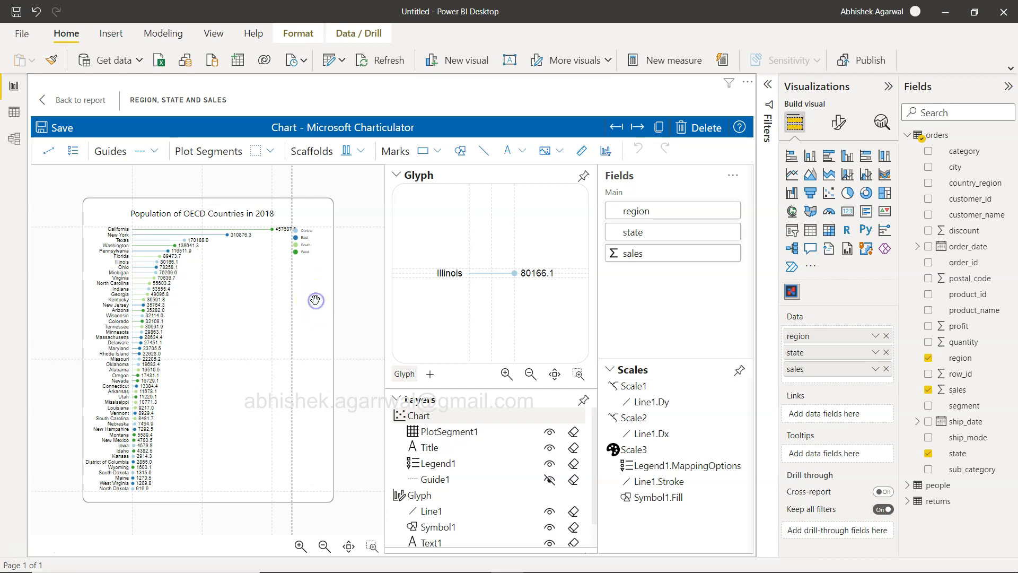
pyautogui.click(419, 220)
pyautogui.click(450, 274)
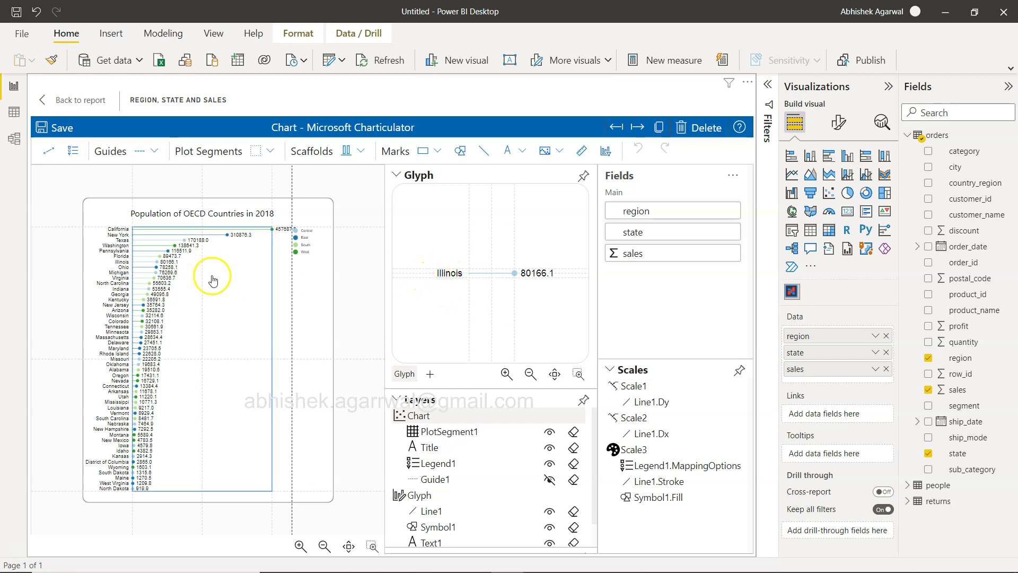
pyautogui.click(120, 303)
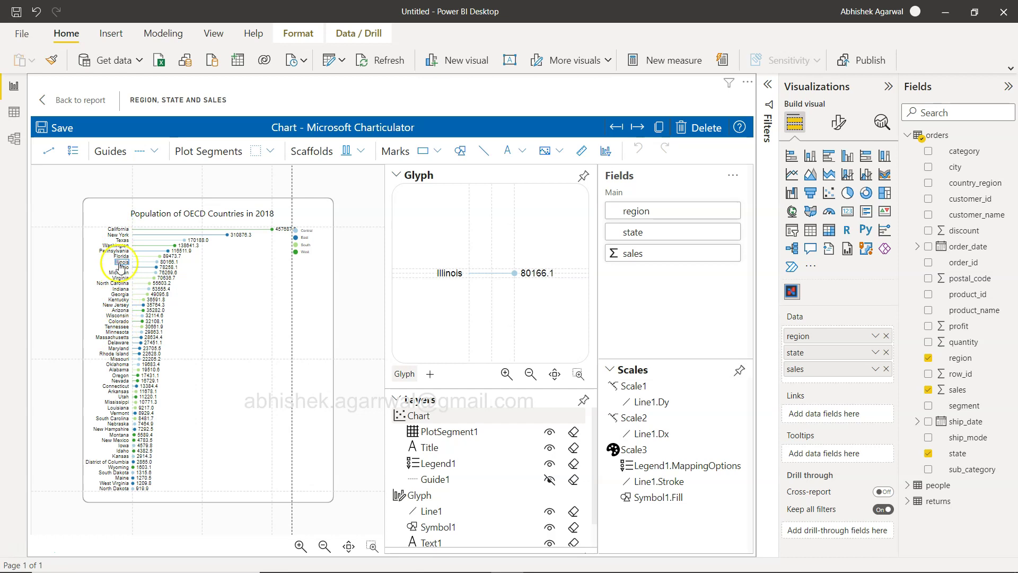
pyautogui.click(458, 275)
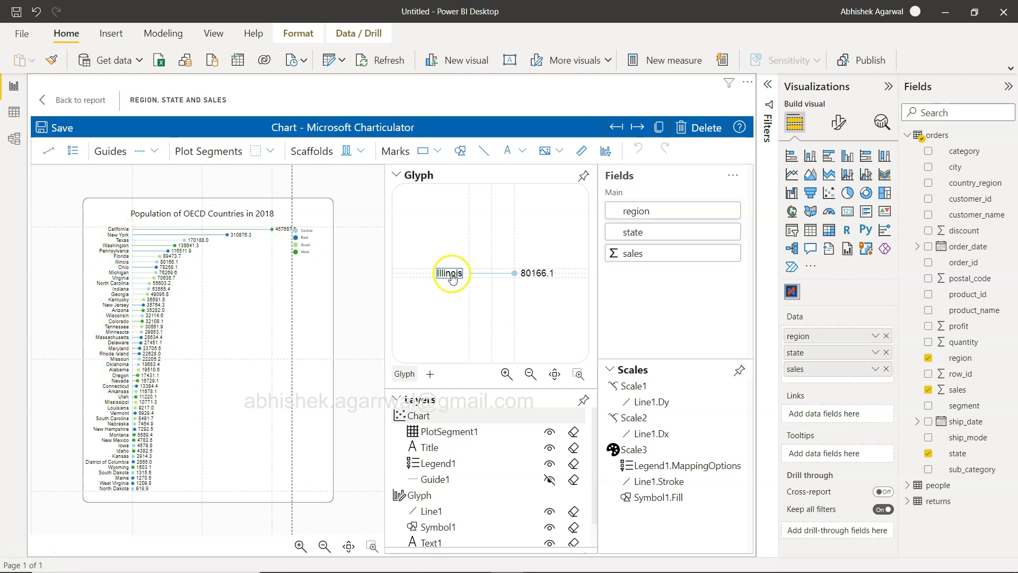
pyautogui.click(193, 267)
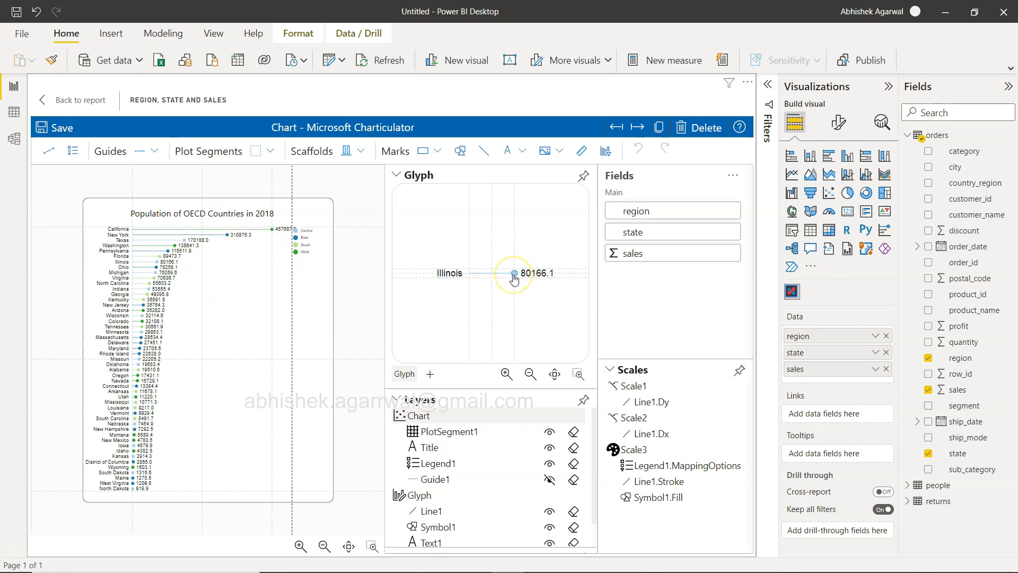
pyautogui.click(464, 312)
# Step: Collapse the Glyph section and change the chart's Title text to "Sales By State"
pyautogui.click(398, 177)
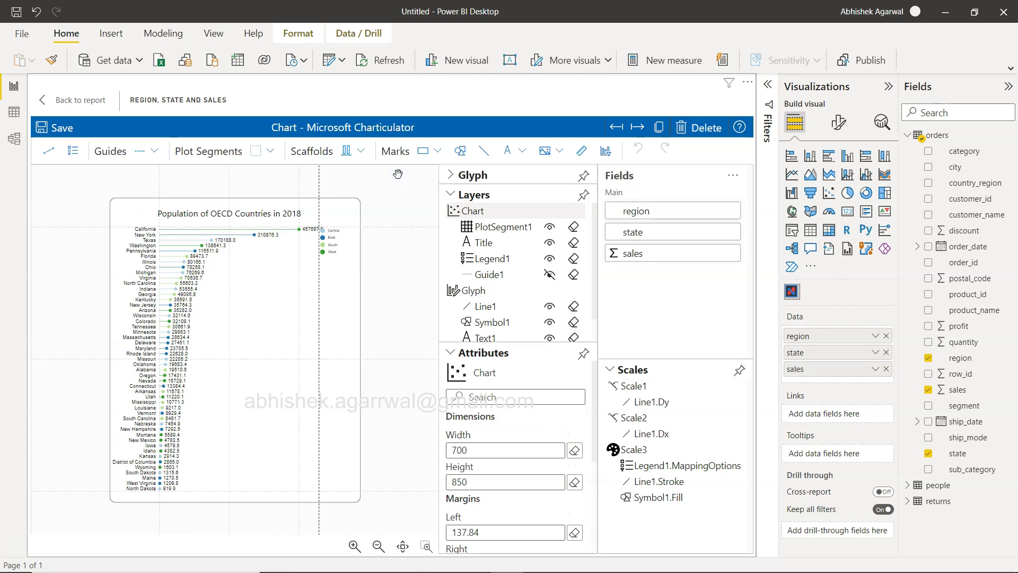
pyautogui.click(483, 215)
pyautogui.click(484, 243)
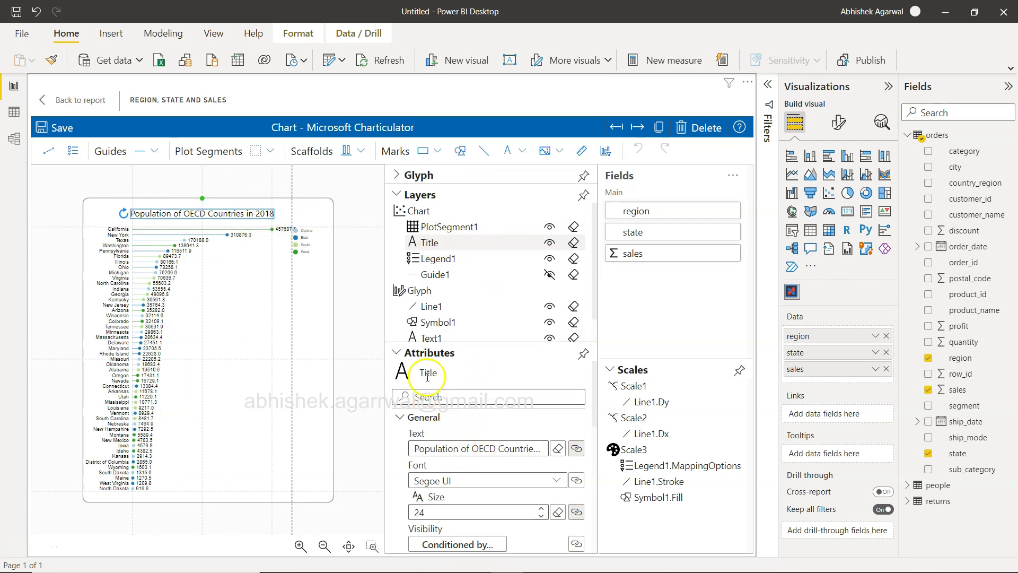
pyautogui.click(435, 449)
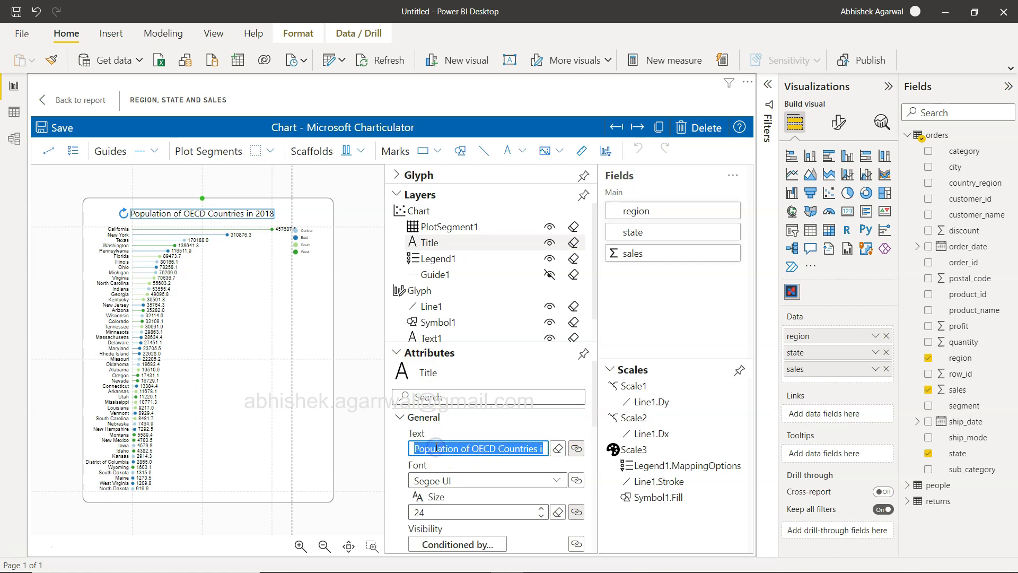
pyautogui.write('Sales By State')
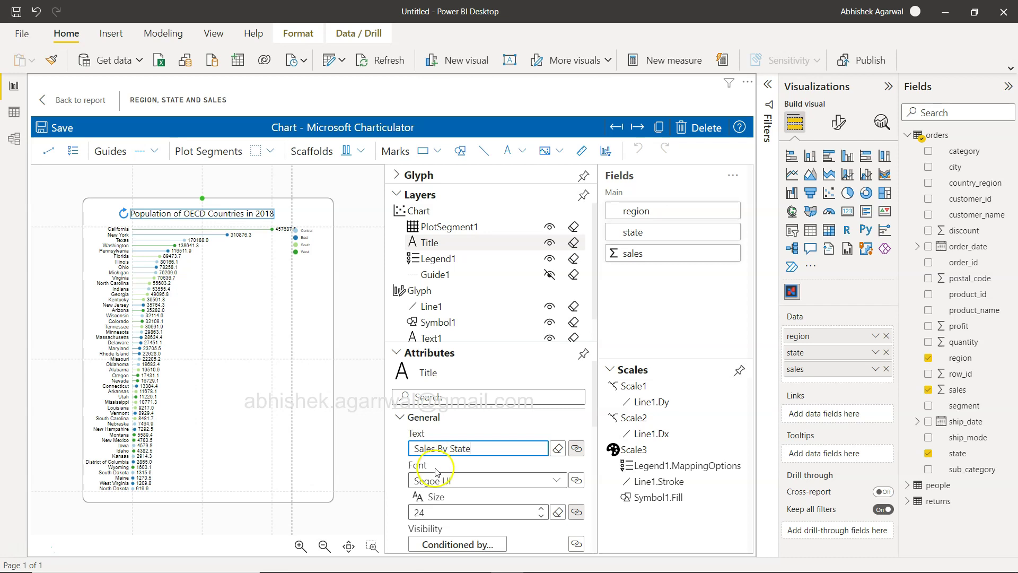
# Step: Look at the fields available for conditioning the title's visibility and close the list without choosing one
pyautogui.scroll(-1, 435, 466)
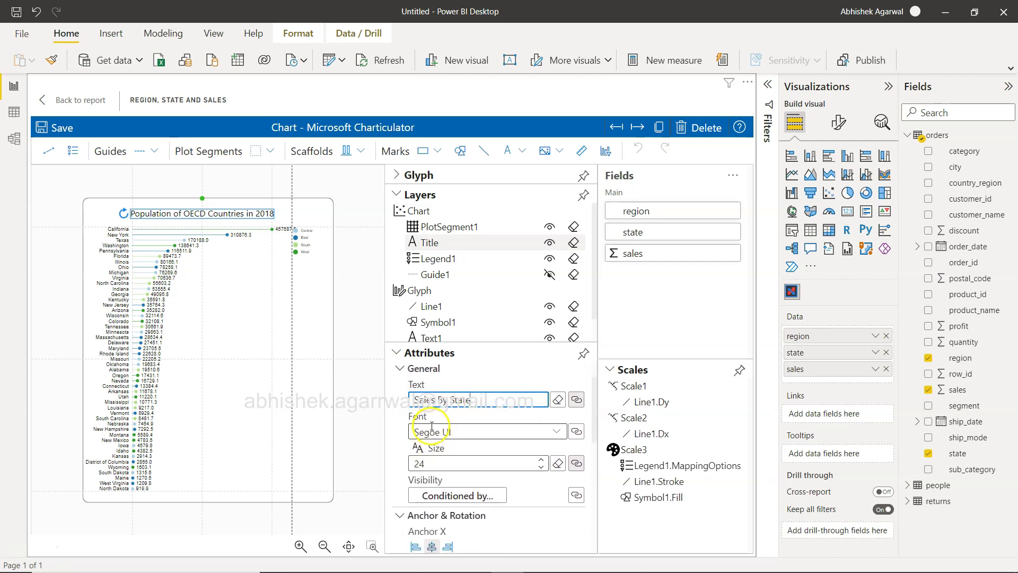
pyautogui.scroll(-1, 441, 466)
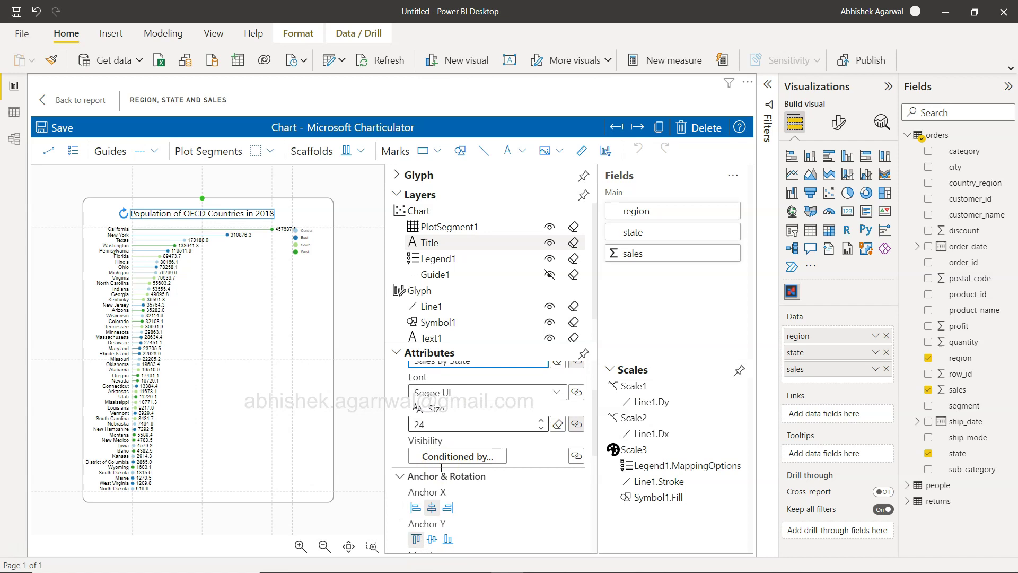
pyautogui.click(474, 457)
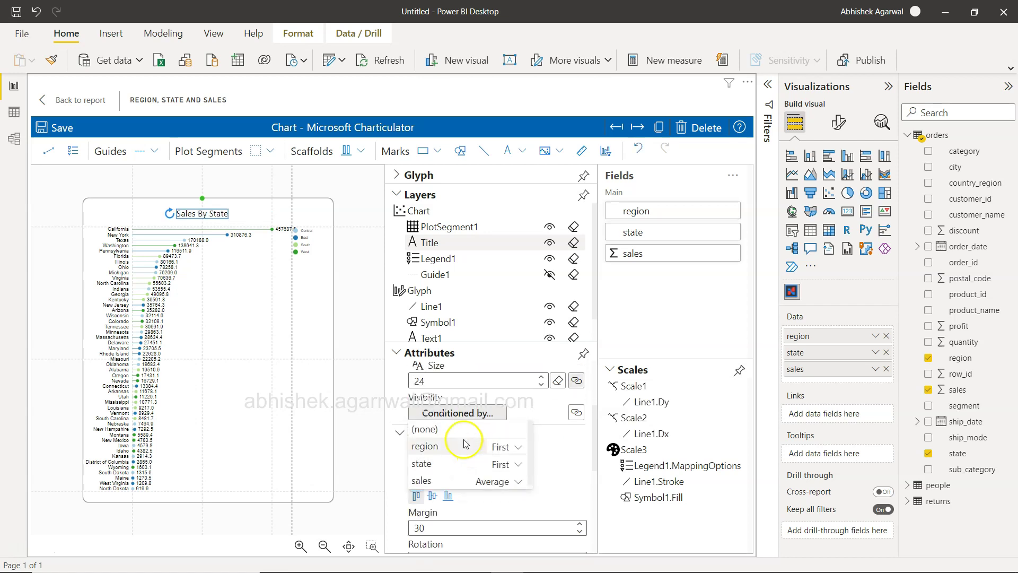
pyautogui.click(393, 406)
pyautogui.click(418, 495)
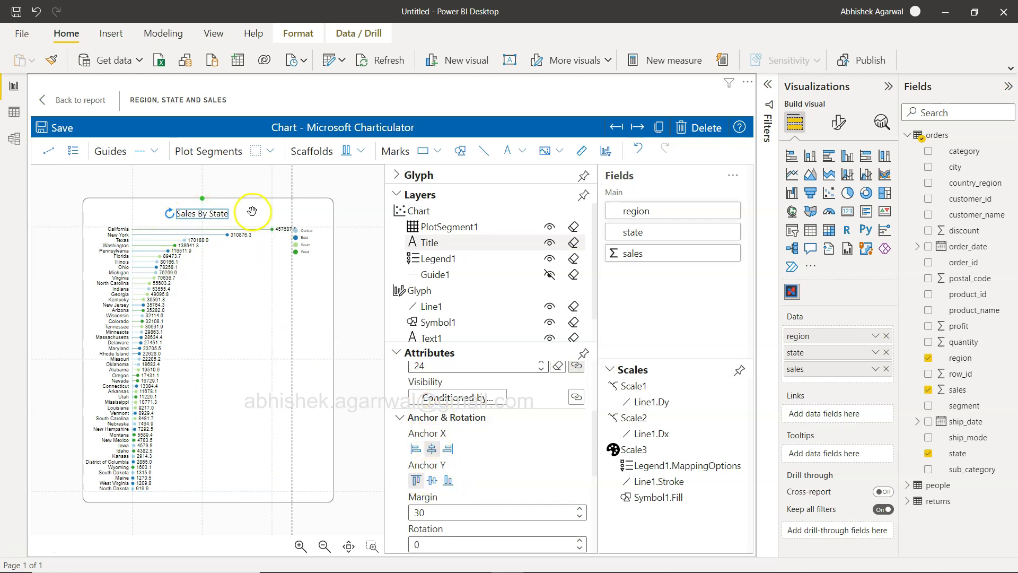
# Step: Increase the title's font size to 30 and check its remaining anchor, style and interactivity attributes
pyautogui.scroll(3, 428, 402)
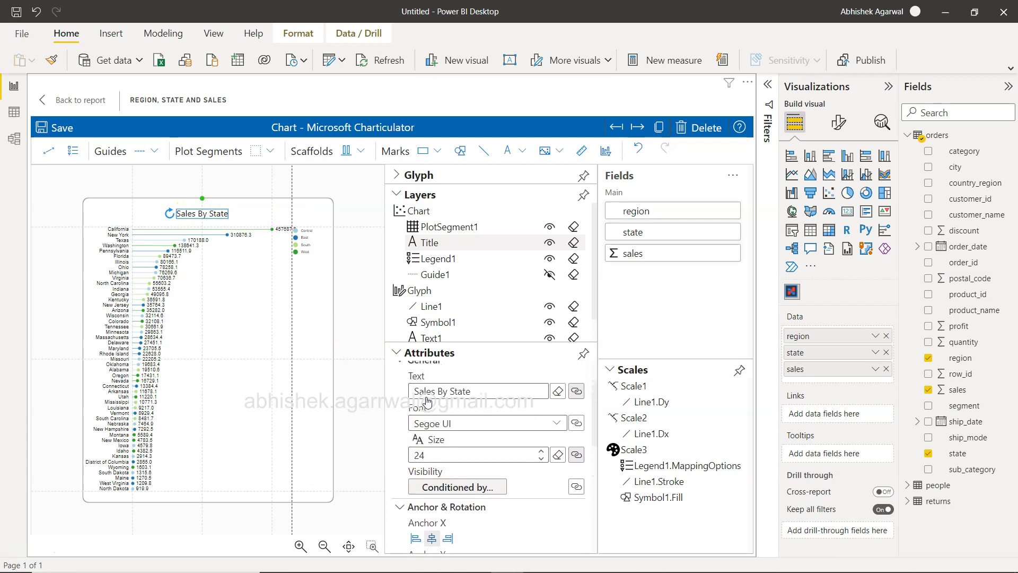
pyautogui.click(541, 451)
pyautogui.click(540, 451)
pyautogui.click(541, 453)
pyautogui.click(541, 453)
pyautogui.click(541, 453)
pyautogui.click(541, 453)
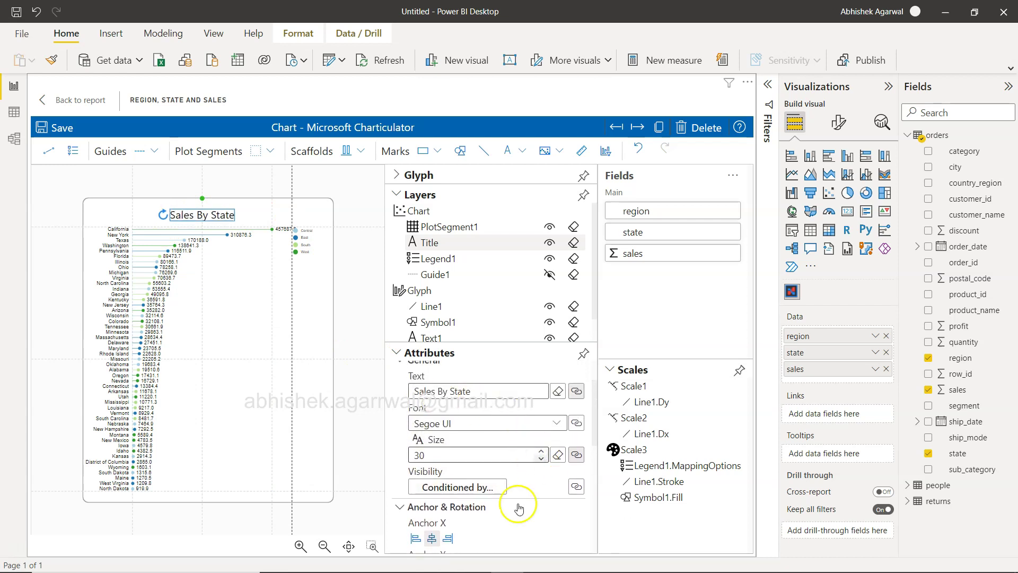
pyautogui.scroll(-2, 514, 512)
pyautogui.scroll(-1, 514, 512)
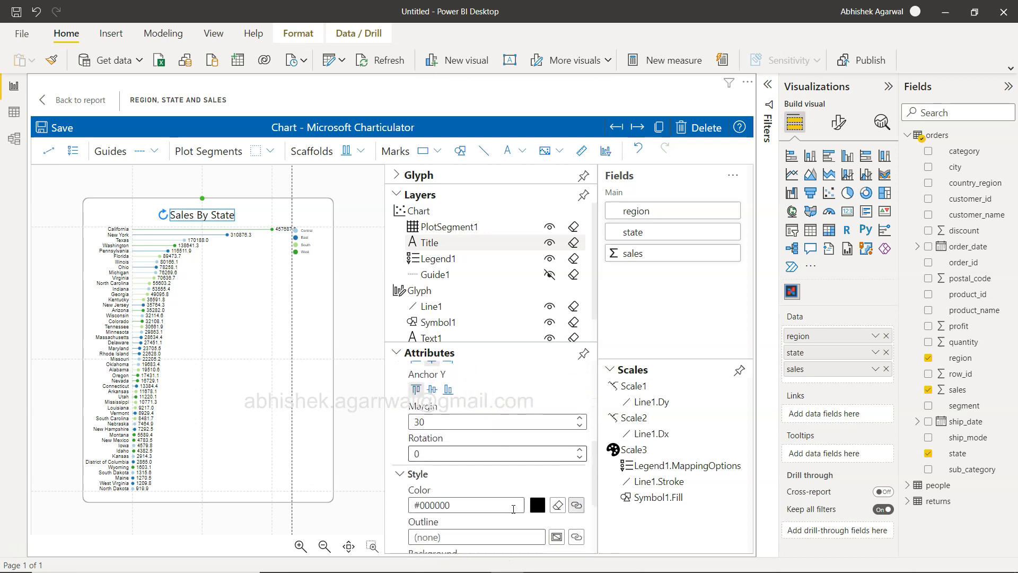
pyautogui.scroll(-2, 513, 509)
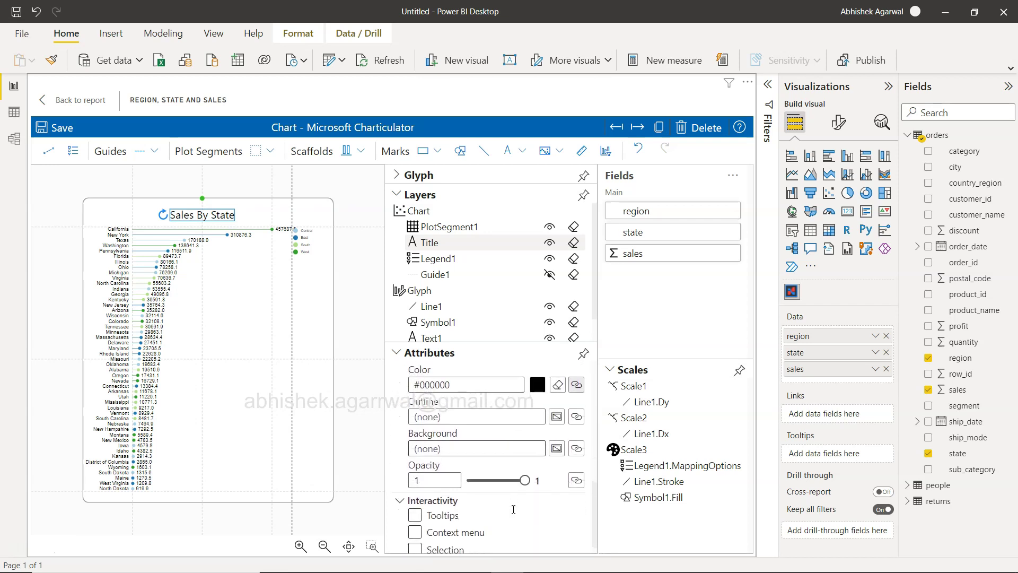
# Step: Lower the plot area's top edge to open up space between the chart title and the state rows
pyautogui.scroll(1, 514, 515)
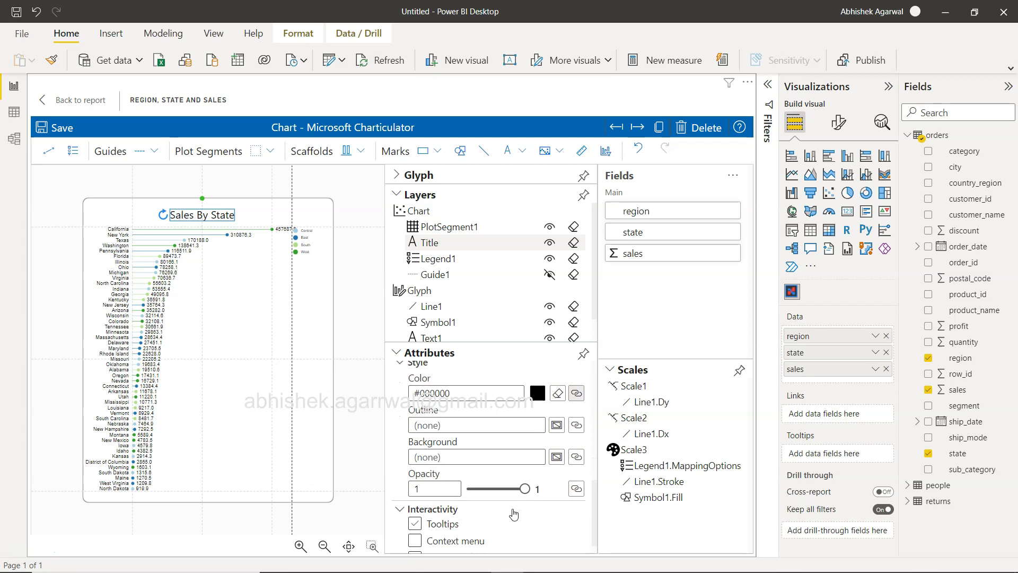
pyautogui.scroll(-1, 514, 513)
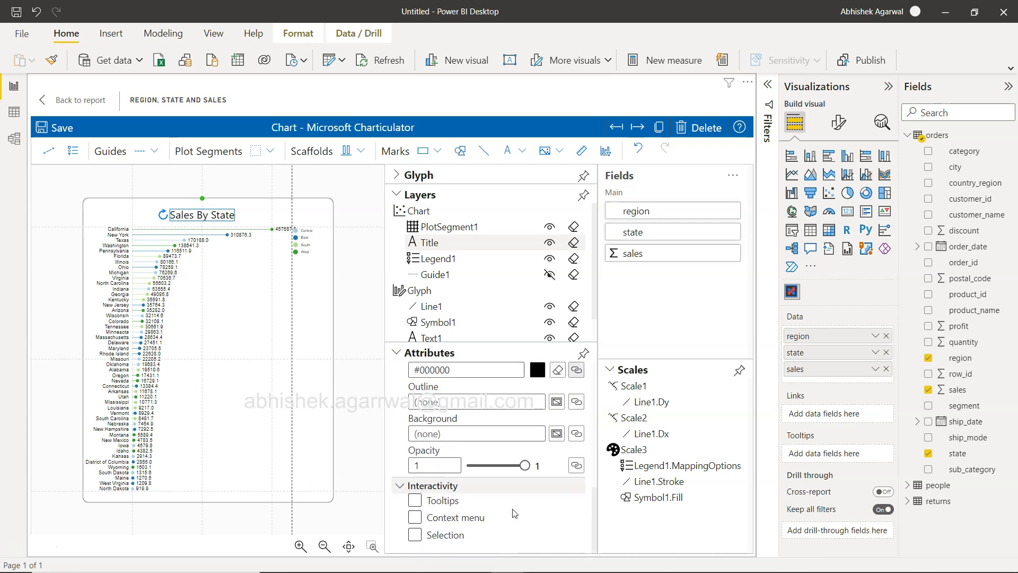
pyautogui.scroll(1, 466, 417)
pyautogui.scroll(5, 465, 418)
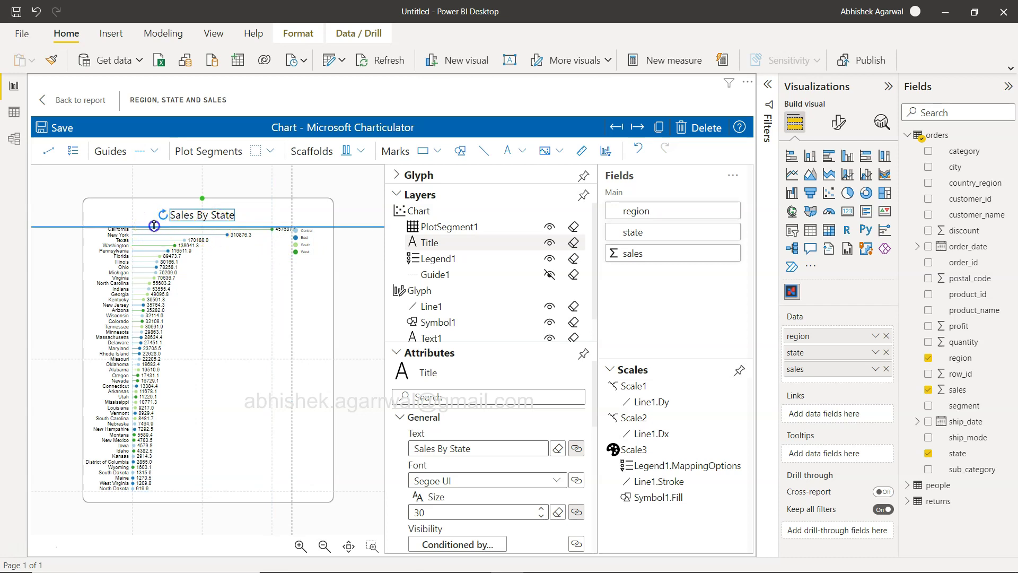
pyautogui.moveTo(154, 226); pyautogui.dragTo(157, 254)
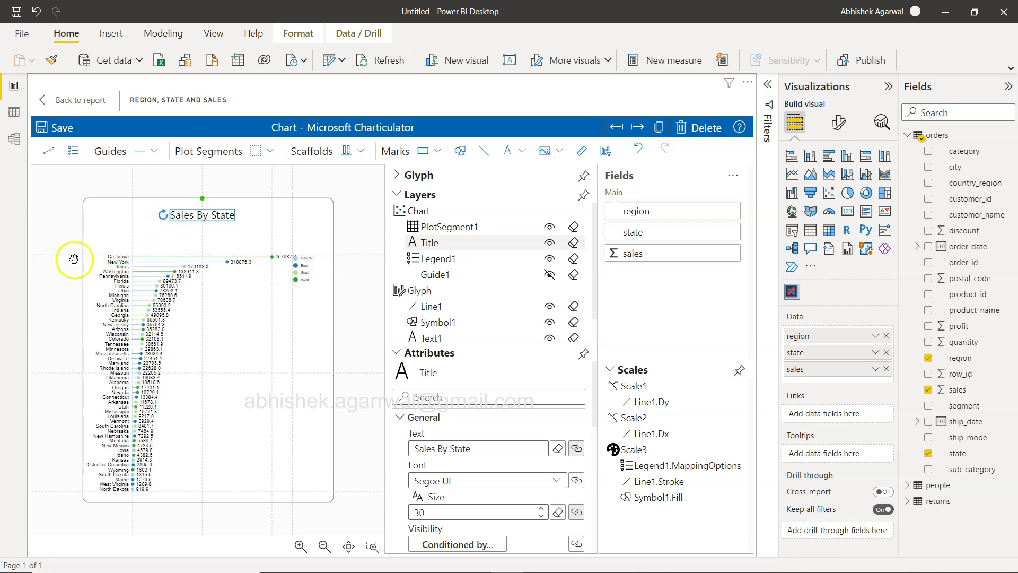
pyautogui.click(155, 153)
pyautogui.moveTo(154, 170); pyautogui.dragTo(248, 253)
pyautogui.click(242, 253)
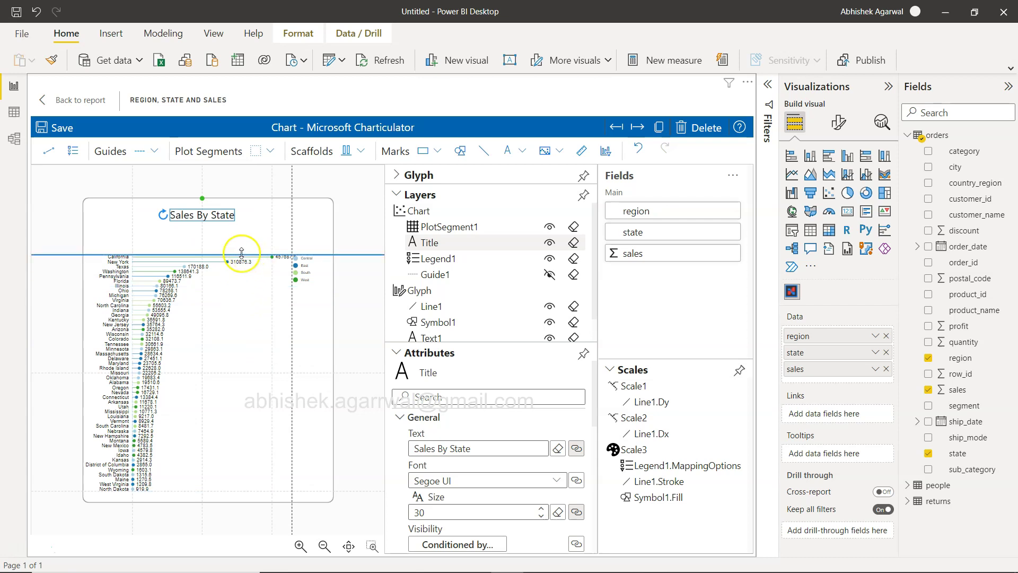
pyautogui.moveTo(242, 253)
pyautogui.mouseDown()
pyautogui.moveTo(241, 237)
pyautogui.moveTo(240, 260)
pyautogui.mouseUp()
# Step: Move the region legend from beside the plot area to the horizontal centre of the plot's top edge
pyautogui.click(305, 265)
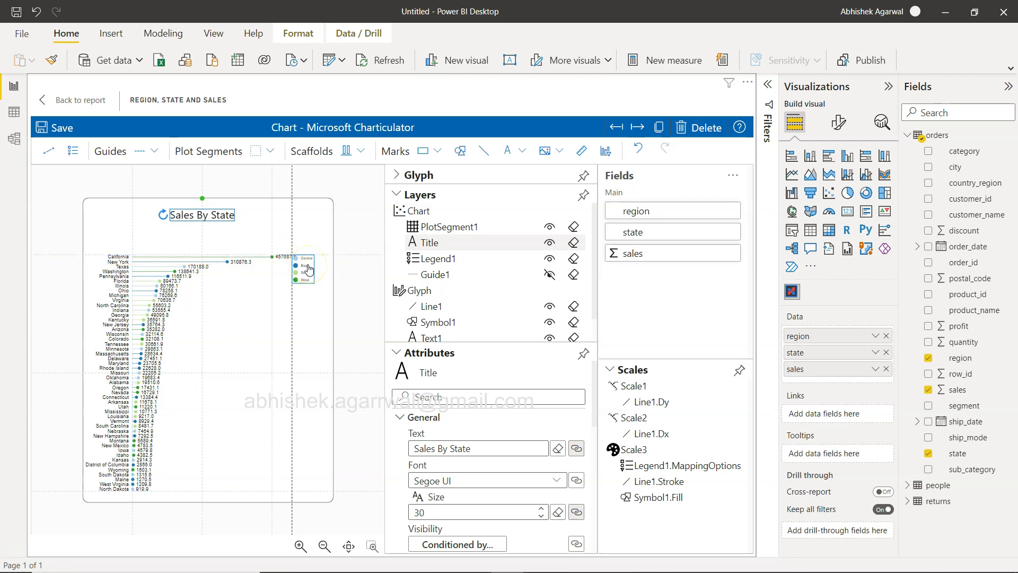
pyautogui.click(309, 272)
pyautogui.click(307, 272)
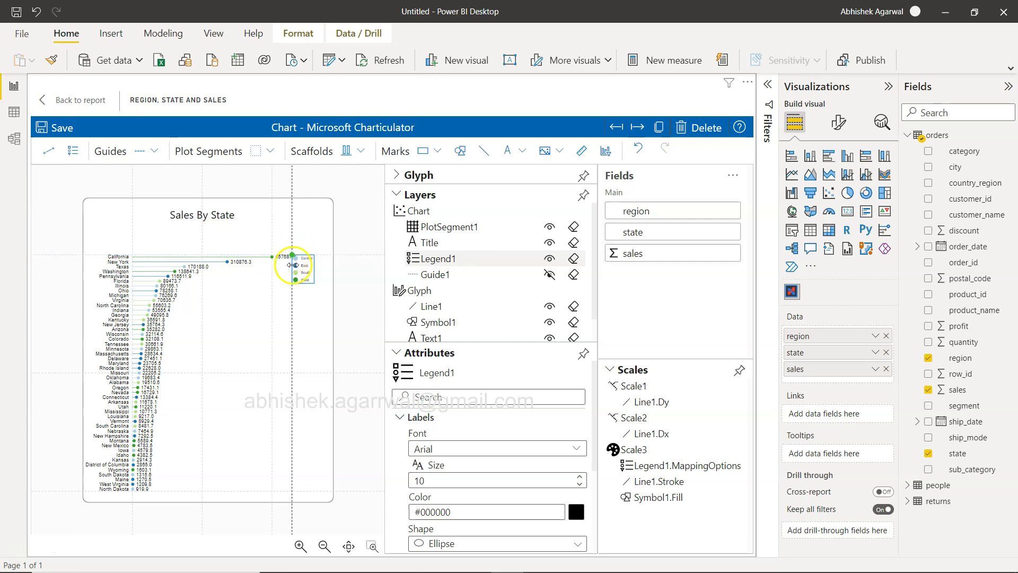
pyautogui.moveTo(293, 257); pyautogui.dragTo(320, 320)
pyautogui.click(319, 320)
pyautogui.click(346, 271)
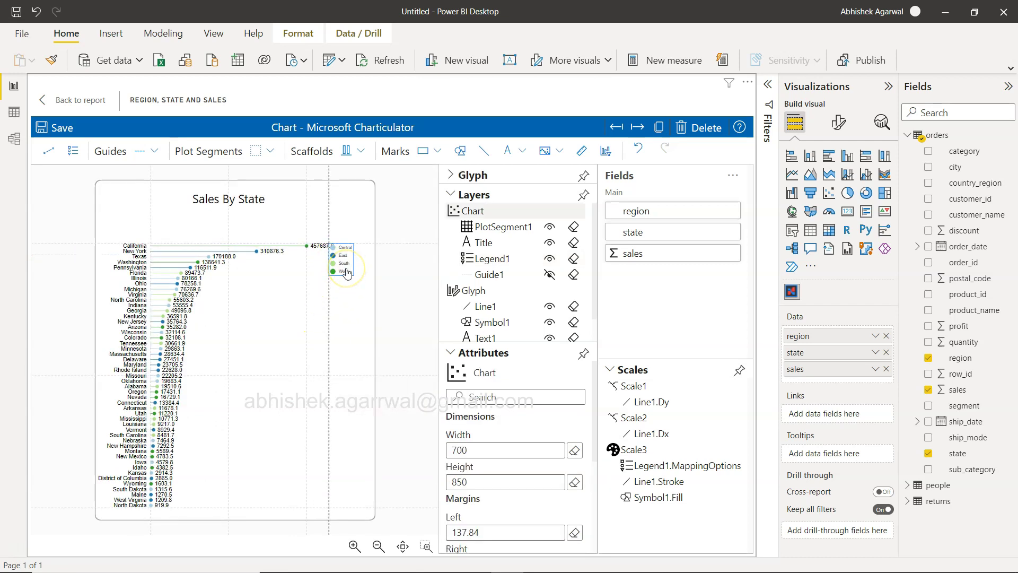
pyautogui.moveTo(318, 258); pyautogui.dragTo(202, 234)
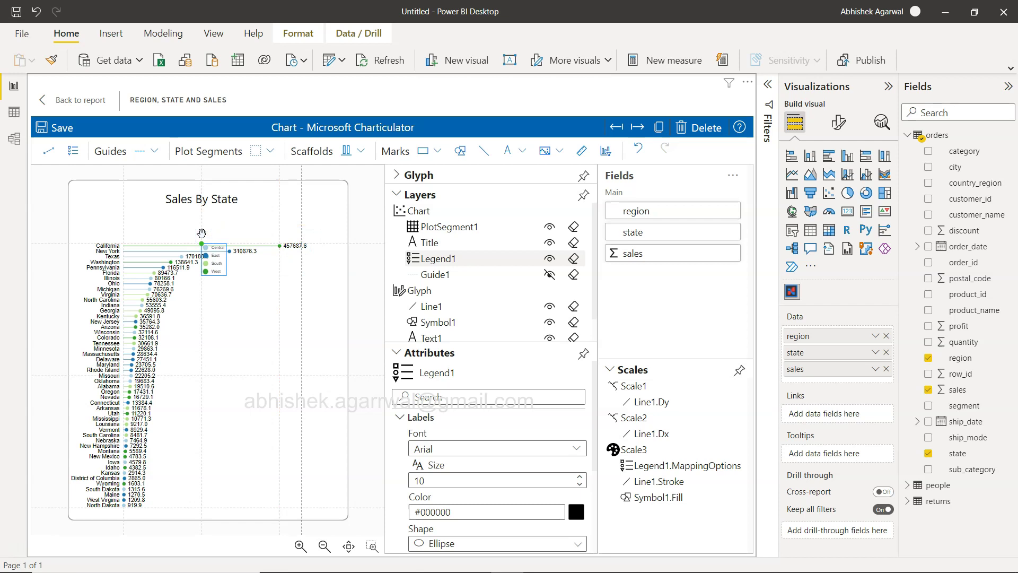
pyautogui.moveTo(202, 233)
pyautogui.mouseDown()
pyautogui.moveTo(238, 232)
pyautogui.moveTo(234, 261)
pyautogui.moveTo(206, 259)
pyautogui.moveTo(202, 221)
pyautogui.mouseUp()
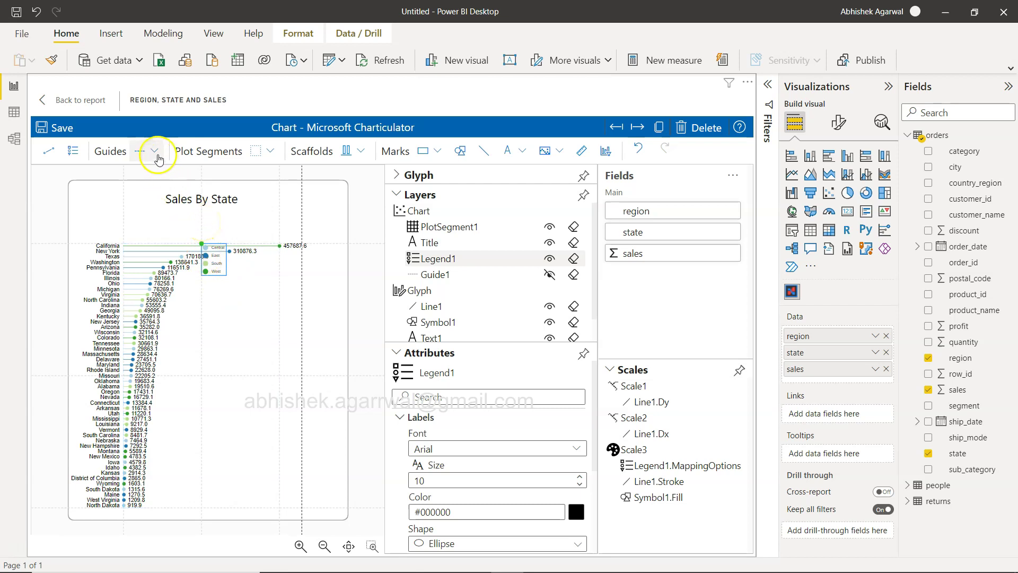
# Step: Add a horizontal Guide Y between the title and the plot area, offset about 38.6 from the top baseline
pyautogui.click(158, 159)
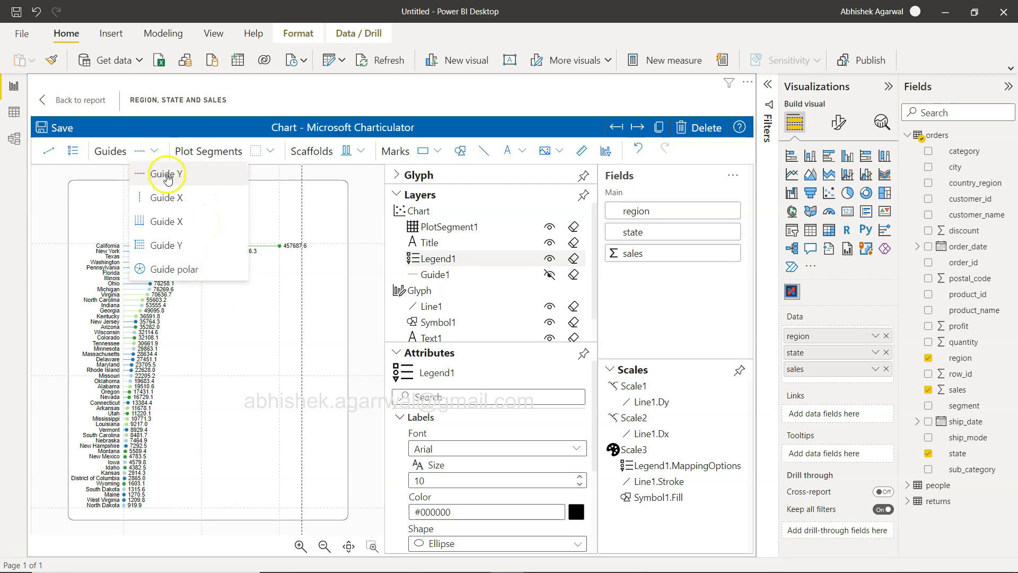
pyautogui.click(166, 175)
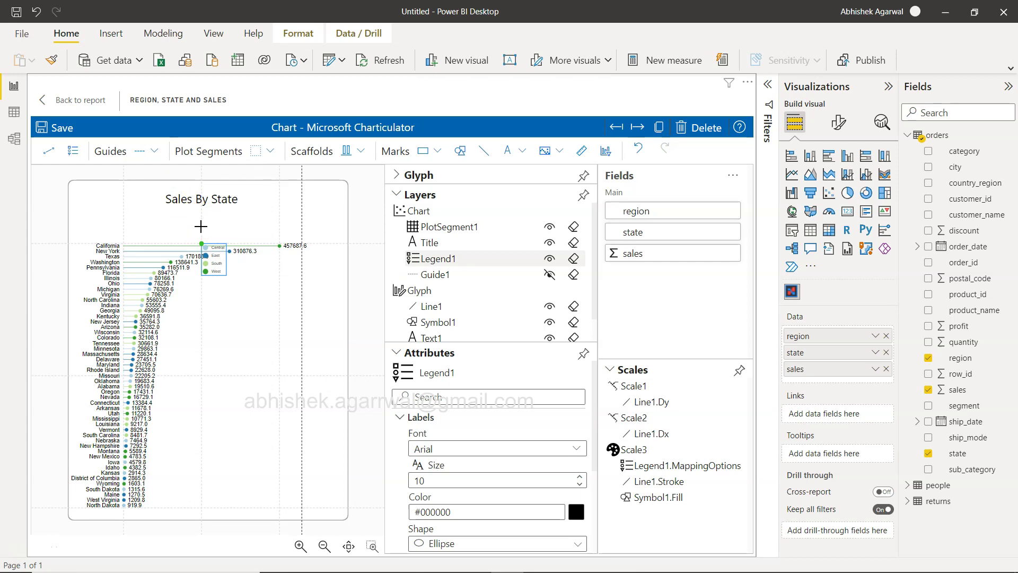
pyautogui.click(201, 228)
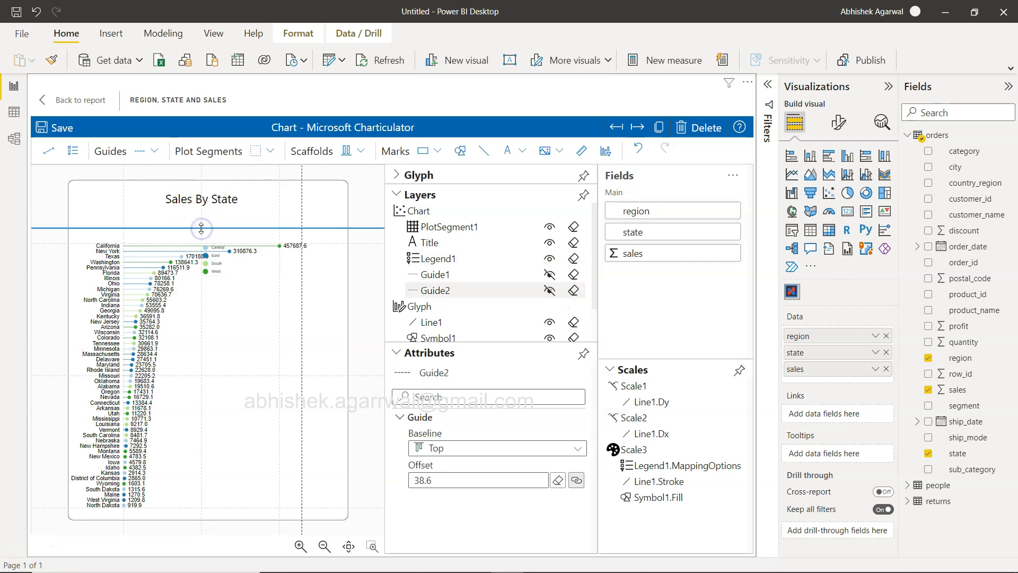
# Step: Raise the legend's anchor point onto the new horizontal guide beneath the title, keeping it at the chart's centre
pyautogui.click(212, 255)
pyautogui.click(202, 241)
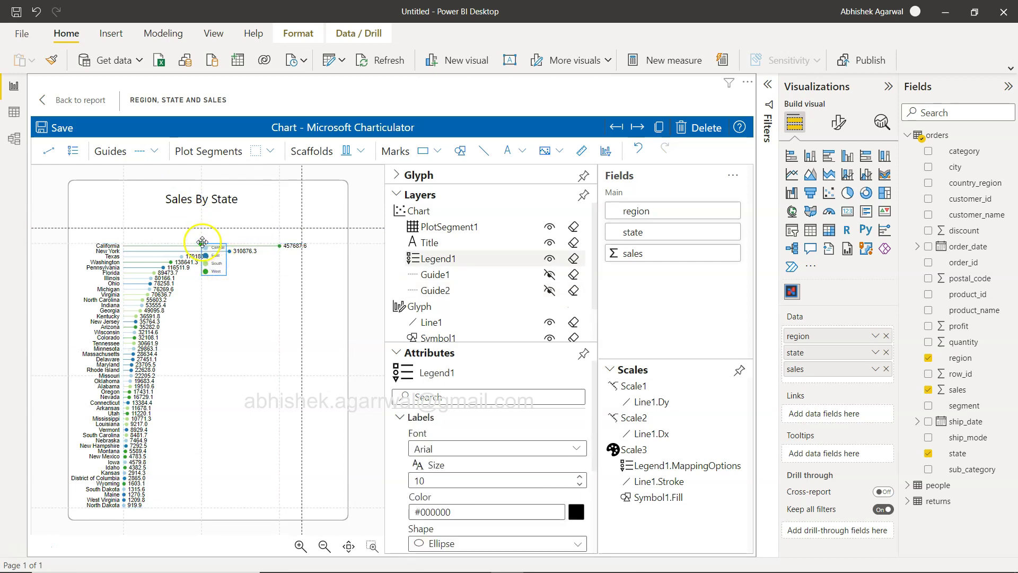
pyautogui.moveTo(202, 241); pyautogui.dragTo(202, 228)
pyautogui.click(216, 225)
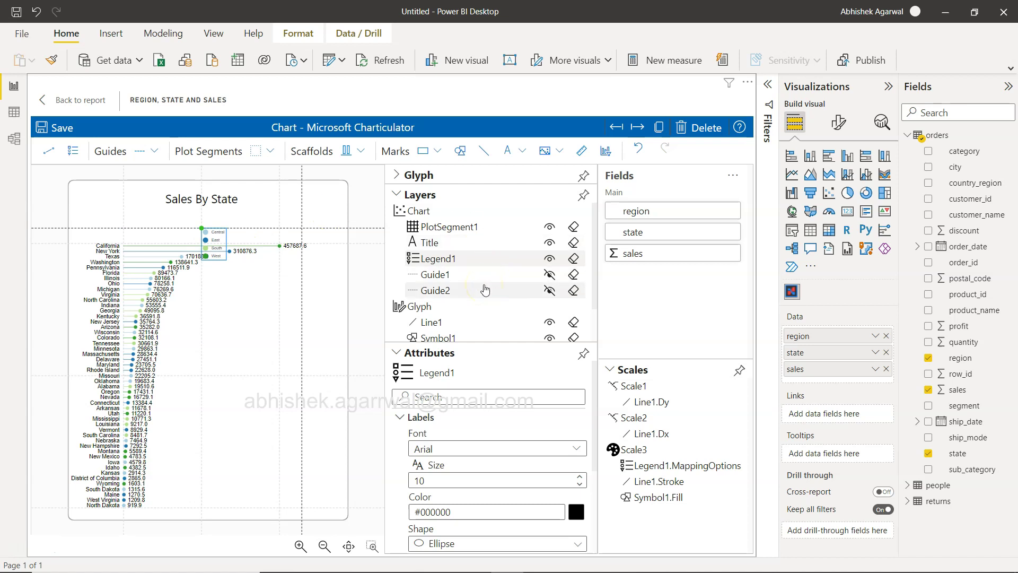
# Step: Centre-align the legend horizontally on its anchor and set its categorical orientation to horizontal
pyautogui.scroll(-2, 486, 290)
pyautogui.scroll(-1, 494, 370)
pyautogui.scroll(1, 494, 397)
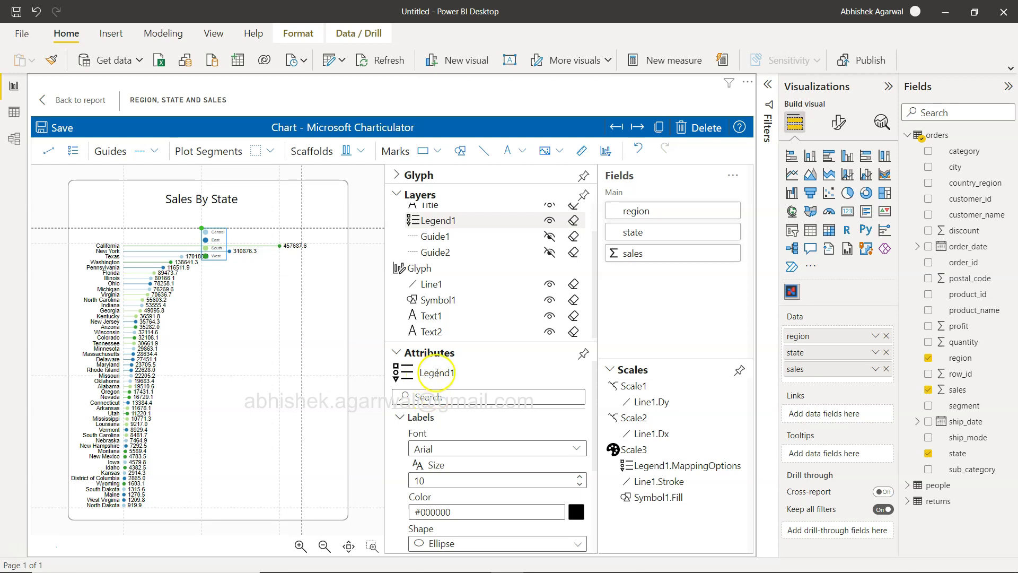
pyautogui.scroll(-3, 461, 401)
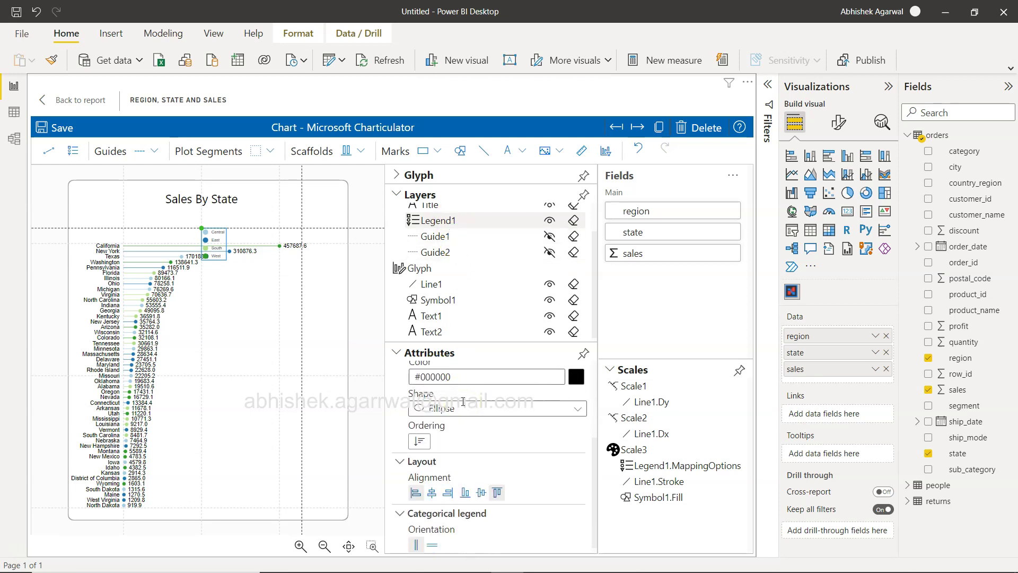
pyautogui.click(432, 483)
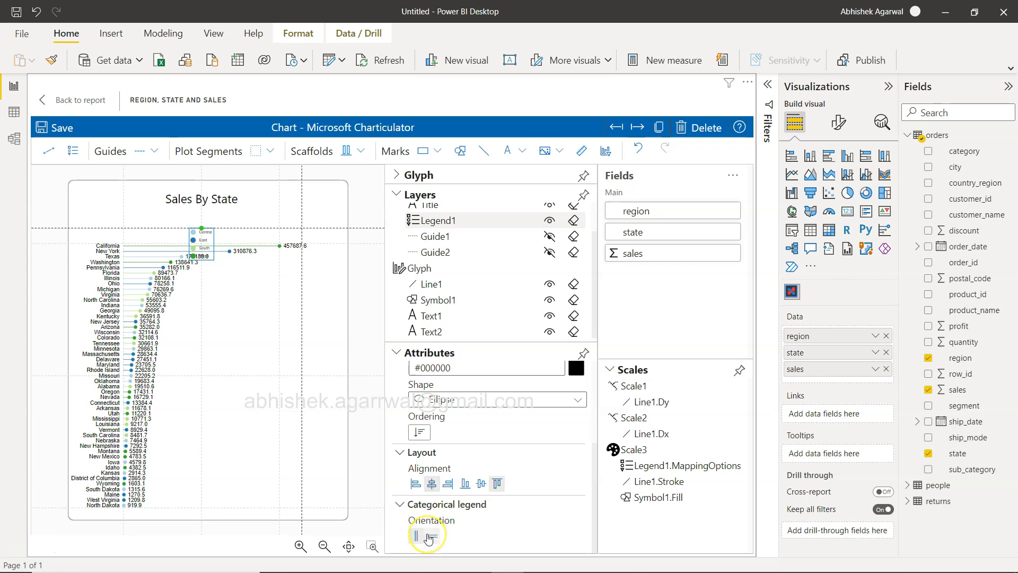
pyautogui.click(432, 536)
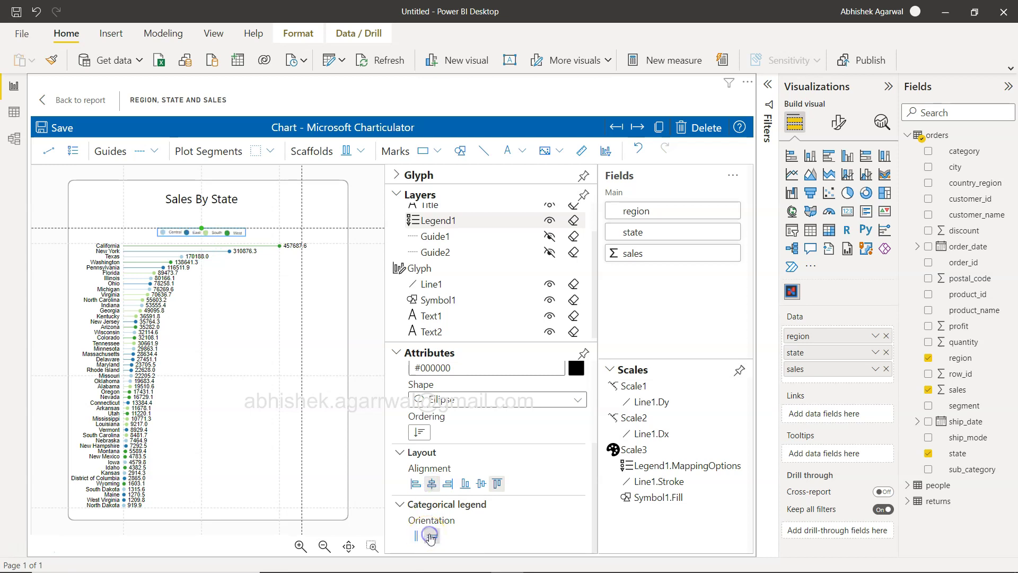
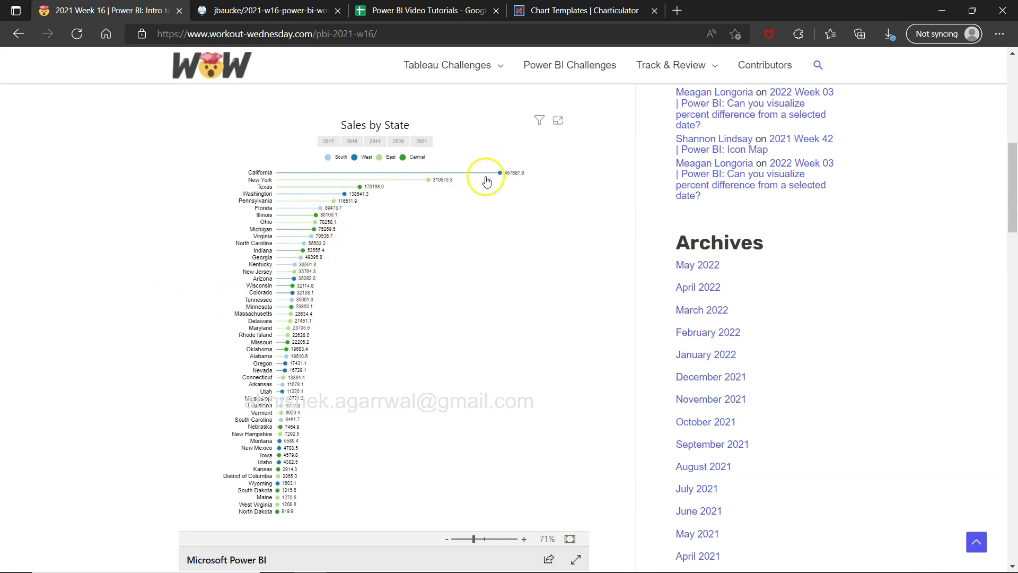
# Step: Check the Workout Wednesday reference chart and the Charticulator templates page in the browser and return to Power BI Desktop
pyautogui.hotkey('ctrl', '4')
pyautogui.press('alt')
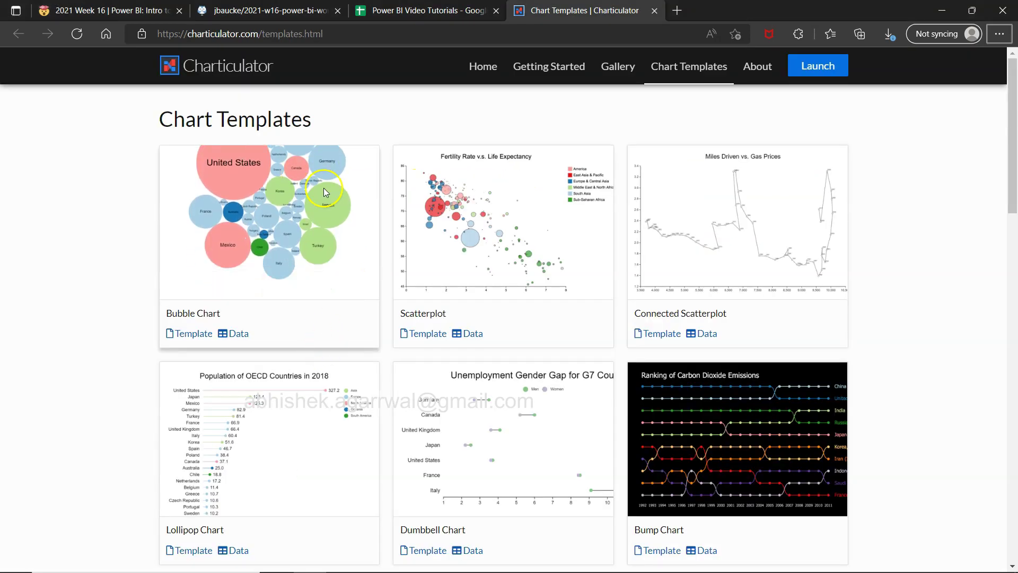
pyautogui.hotkey('ctrl', '1')
pyautogui.hotkey('alt', 'Tab')
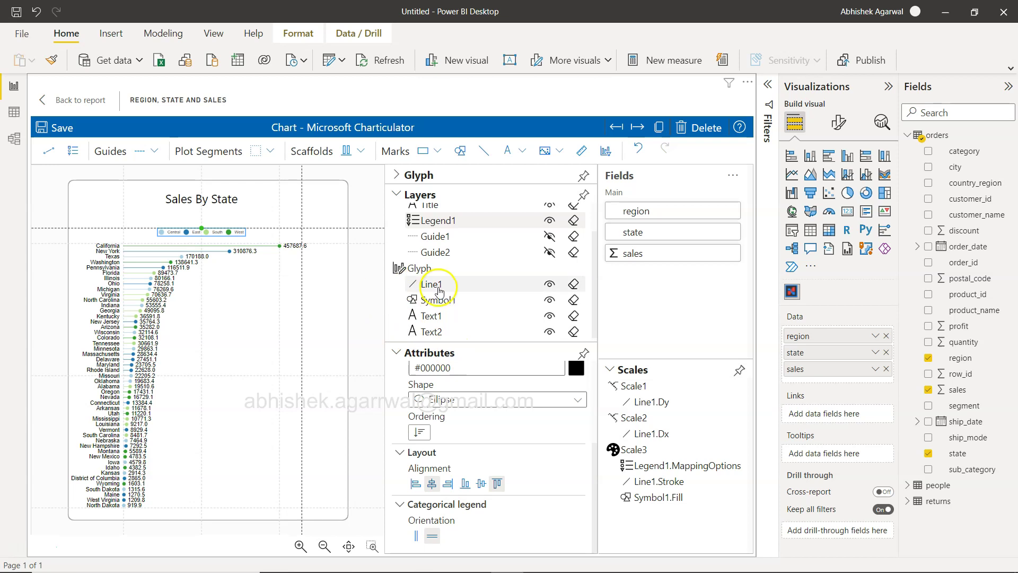
# Step: Select the sales value label in the glyph and look at its anchor, margin and style attributes
pyautogui.click(397, 176)
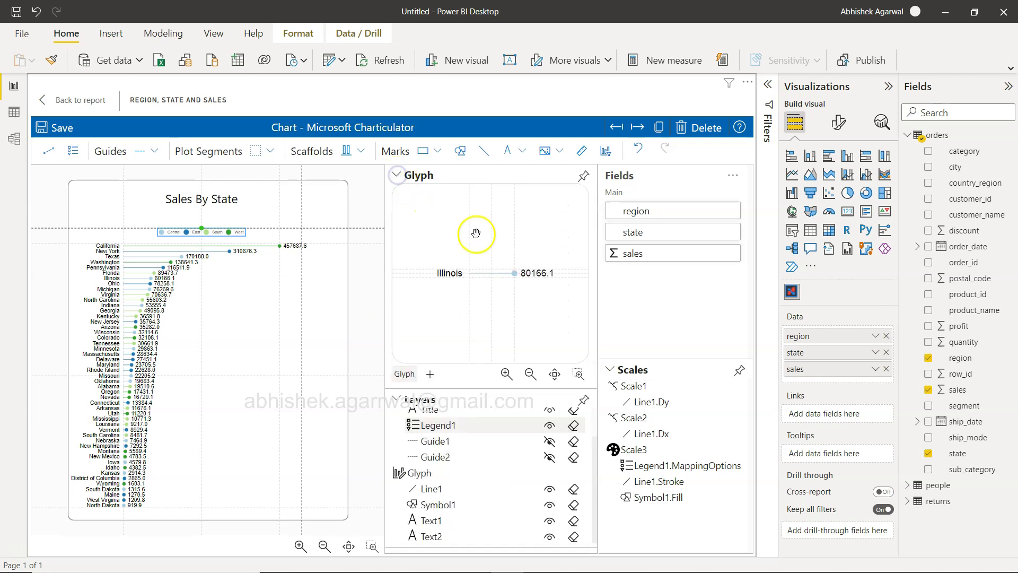
pyautogui.click(536, 277)
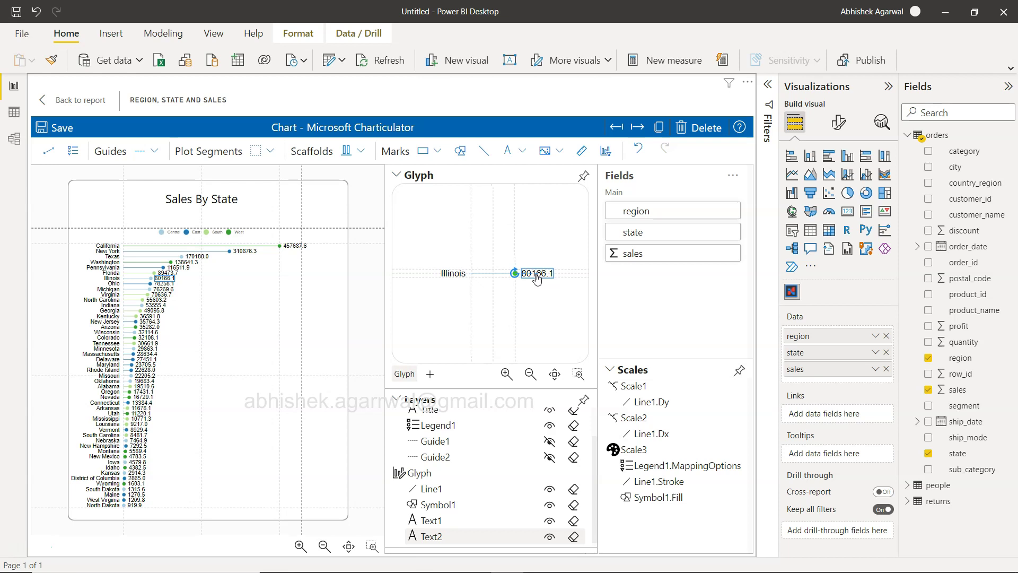
pyautogui.click(396, 176)
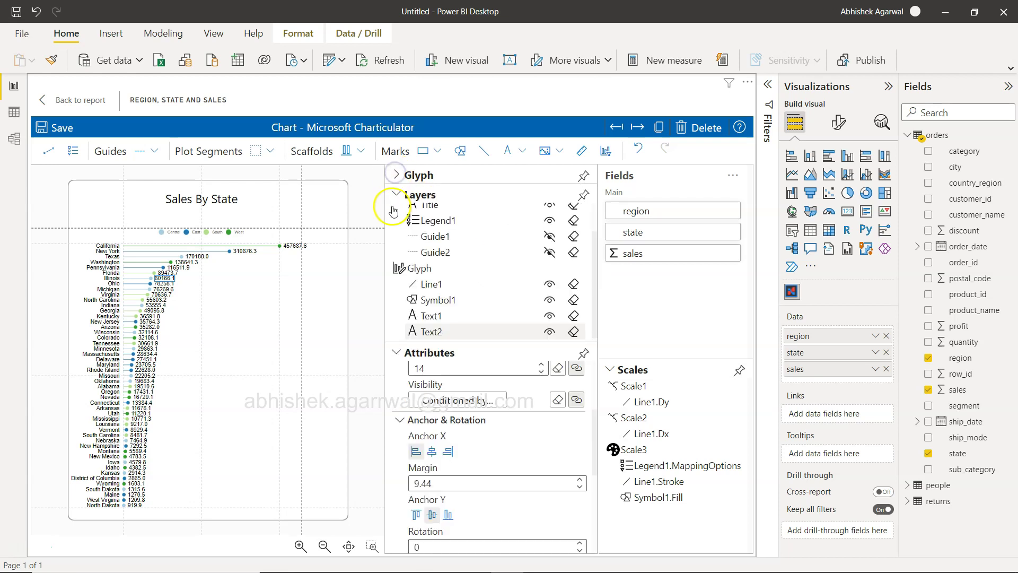
pyautogui.click(395, 193)
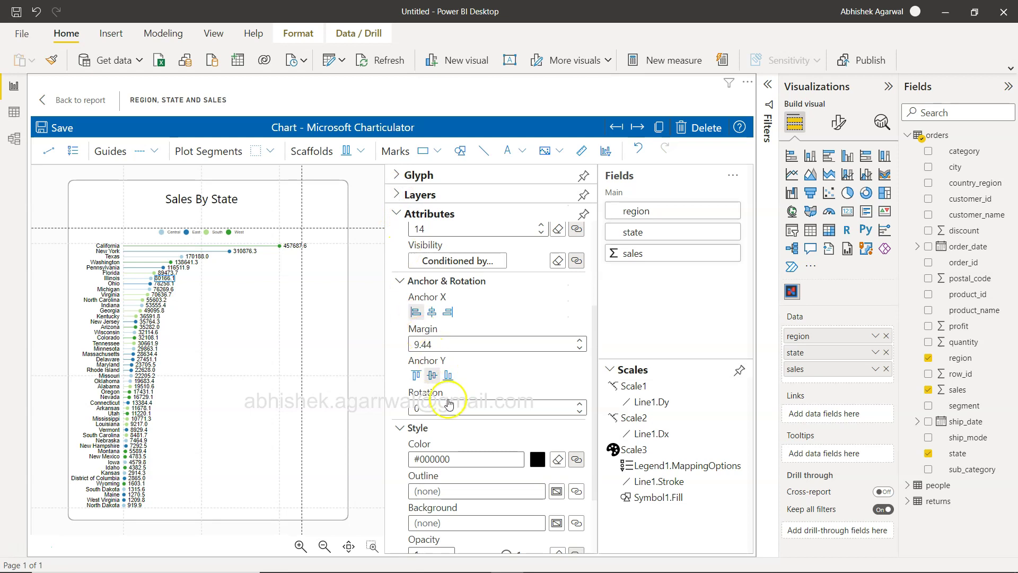
pyautogui.click(397, 195)
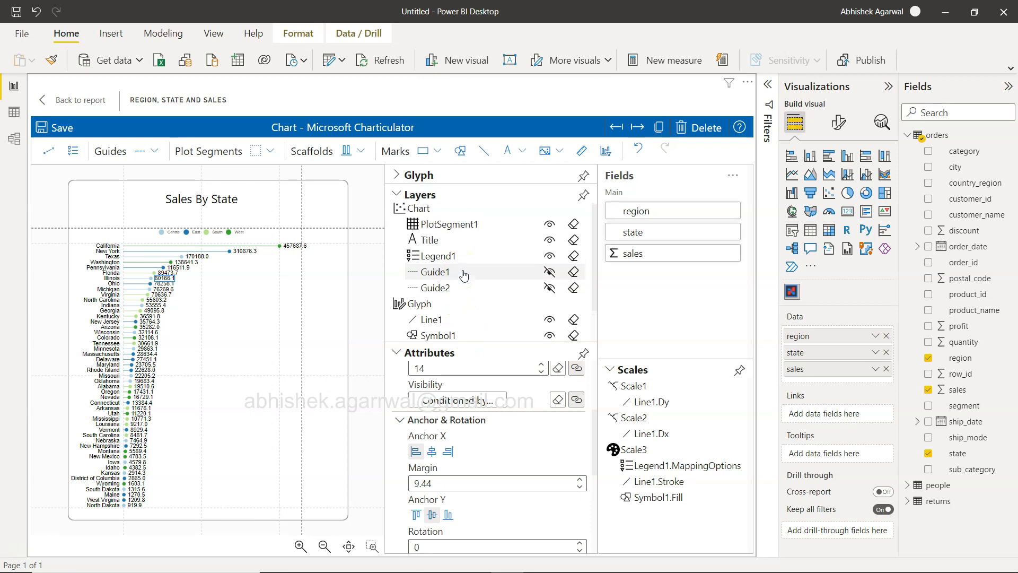
pyautogui.click(448, 246)
pyautogui.click(396, 176)
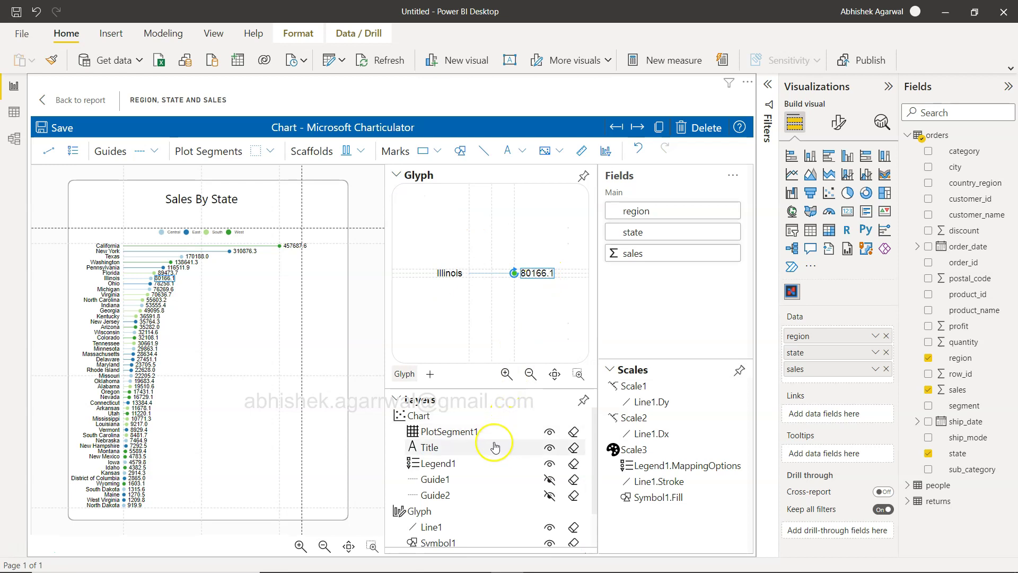
pyautogui.scroll(-2, 494, 448)
pyautogui.scroll(2, 494, 447)
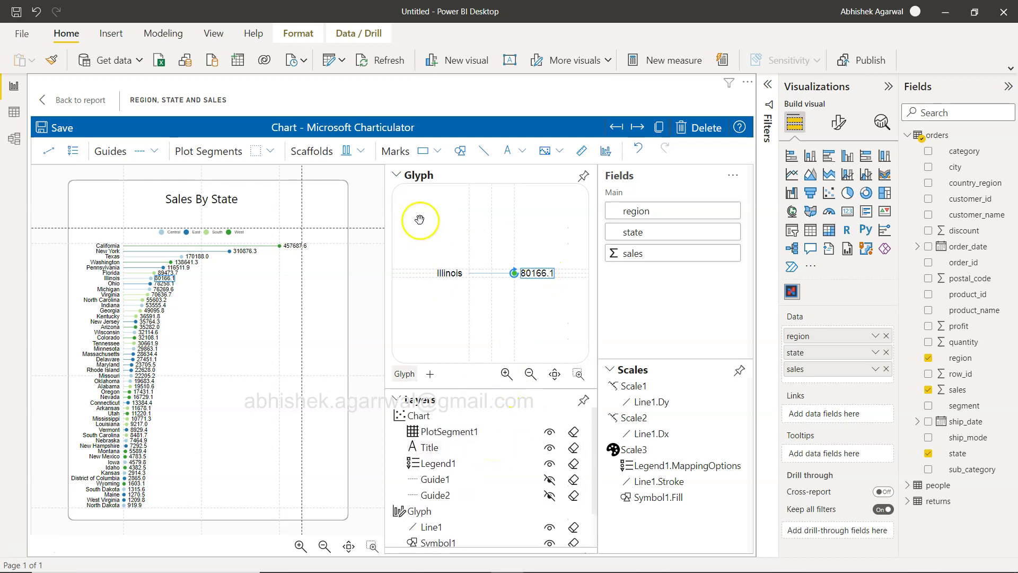
pyautogui.click(398, 176)
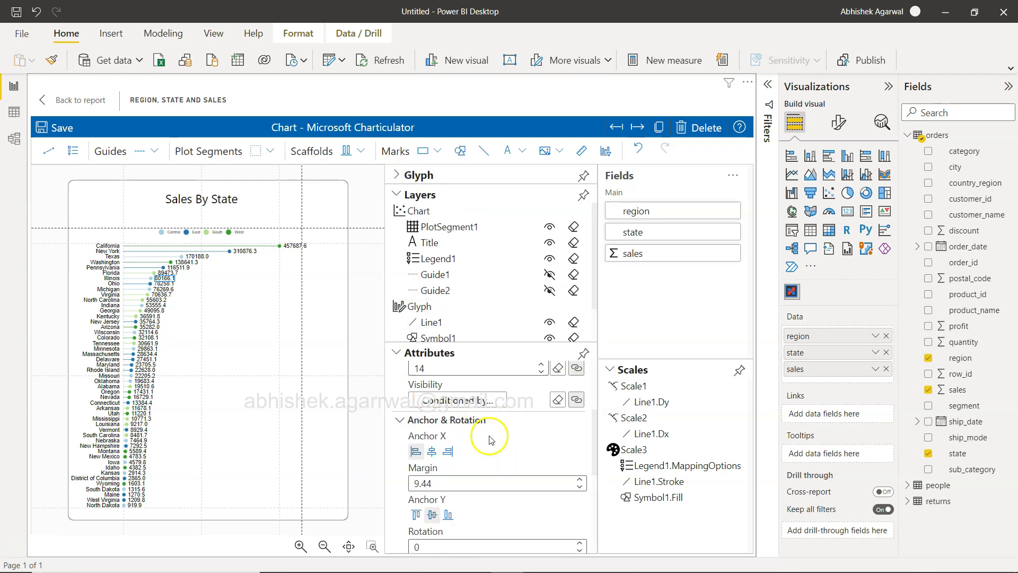
# Step: Change the sales value label's text expression to ${avg(sales)}{.0f} to show whole numbers without decimals
pyautogui.scroll(3, 486, 457)
pyautogui.scroll(2, 477, 453)
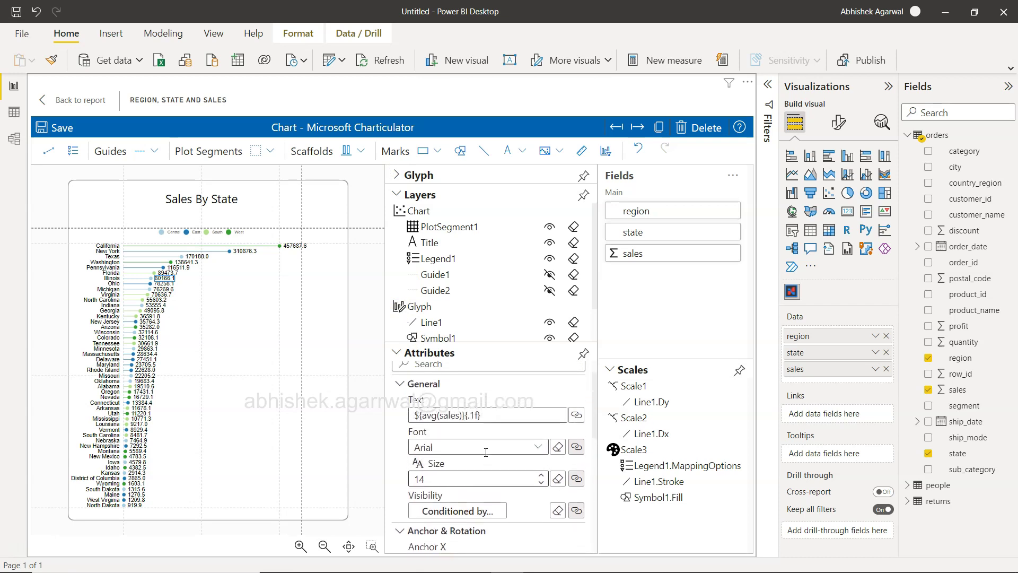
pyautogui.scroll(1, 449, 418)
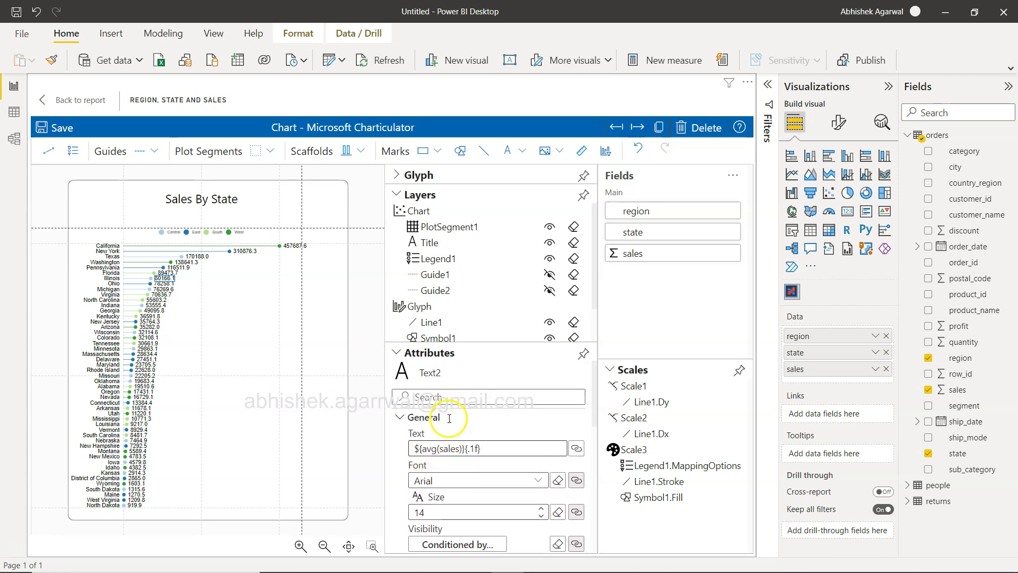
pyautogui.click(432, 448)
pyautogui.tripleClick(475, 448)
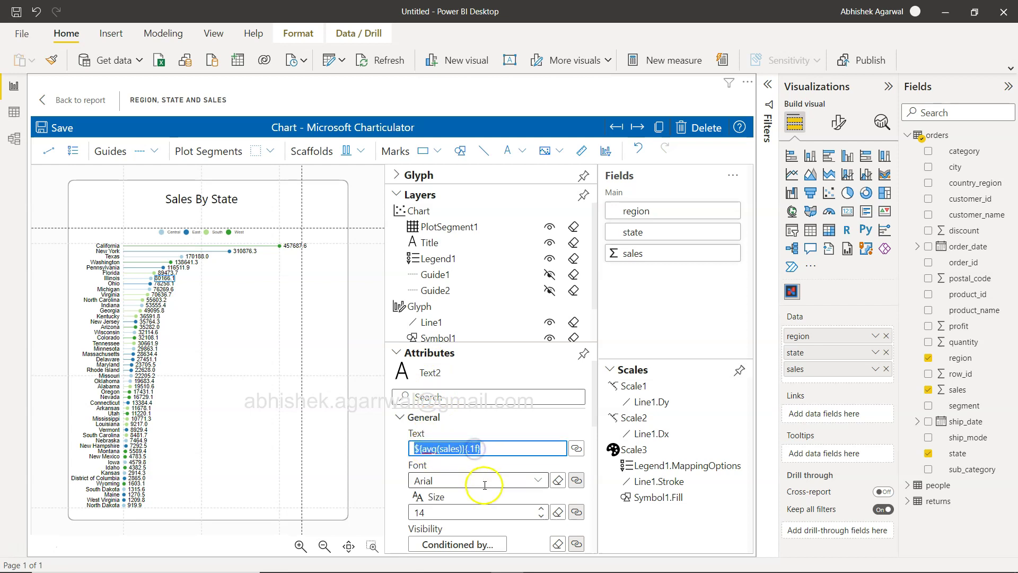
pyautogui.click(473, 449)
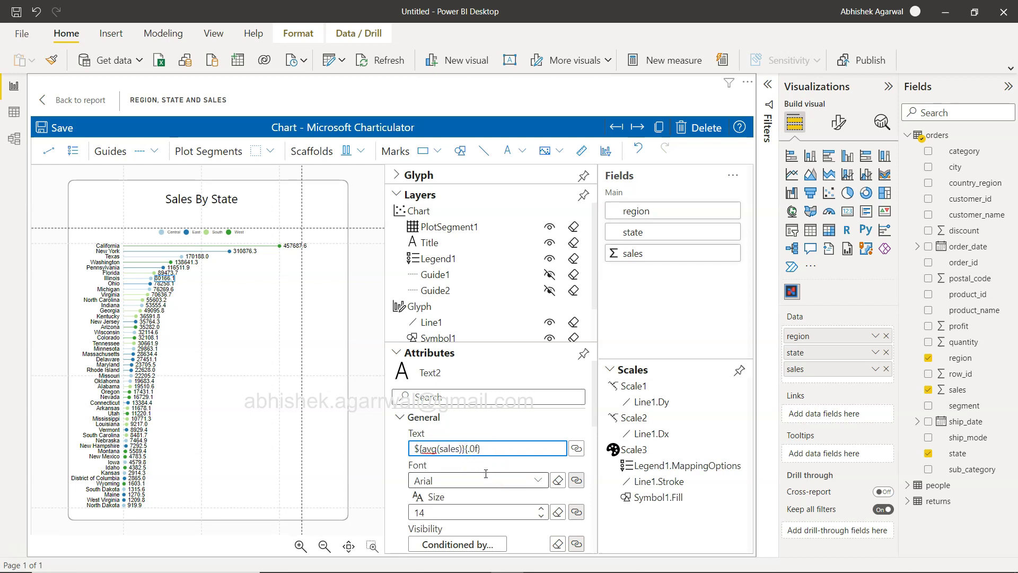
pyautogui.write('0')
pyautogui.click(241, 258)
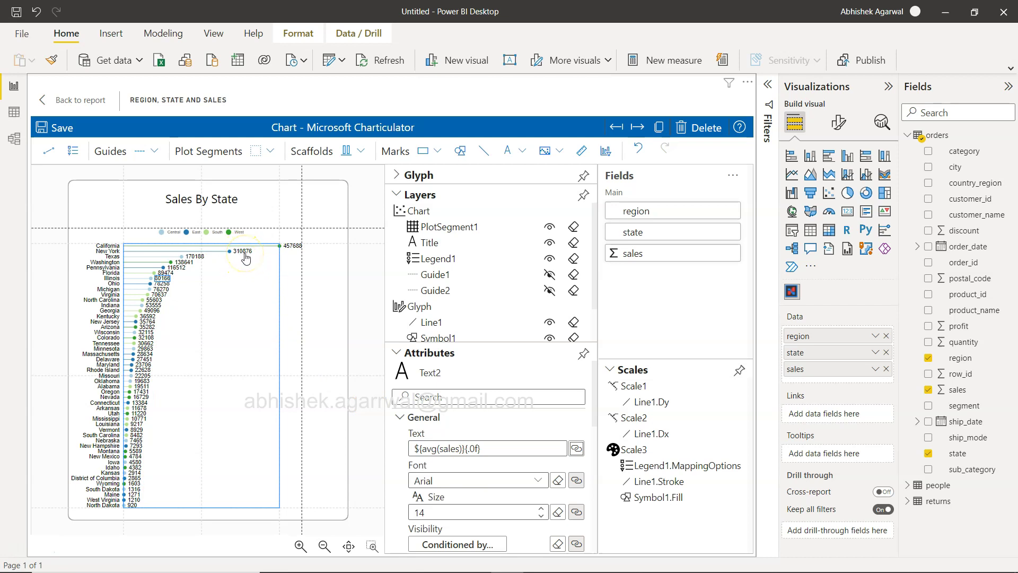
# Step: Change the sales value label's text expression to ${avg(sales)}{$0.0f} to prefix the values with a dollar sign
pyautogui.click(468, 450)
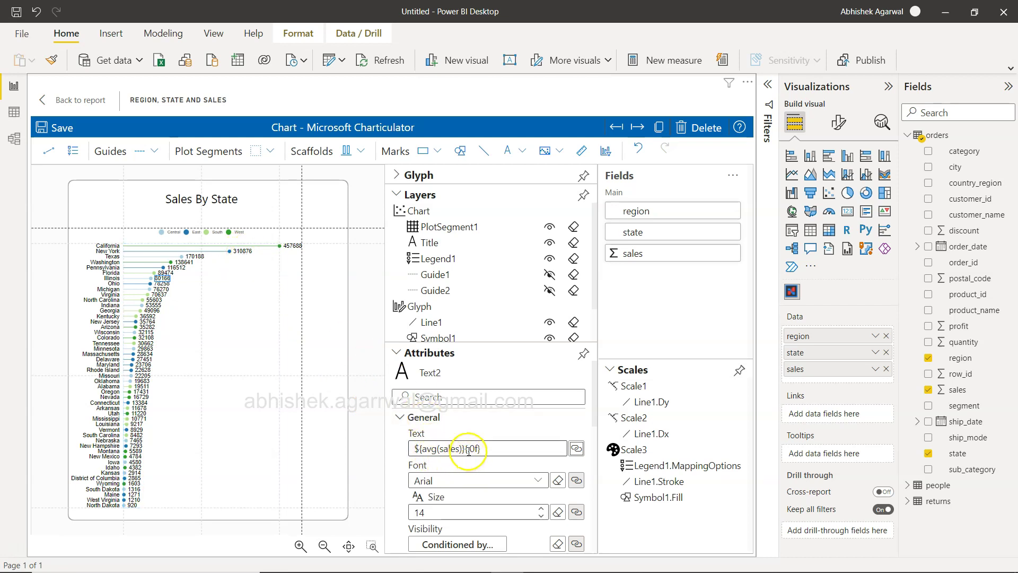
pyautogui.click(468, 450)
pyautogui.click(470, 448)
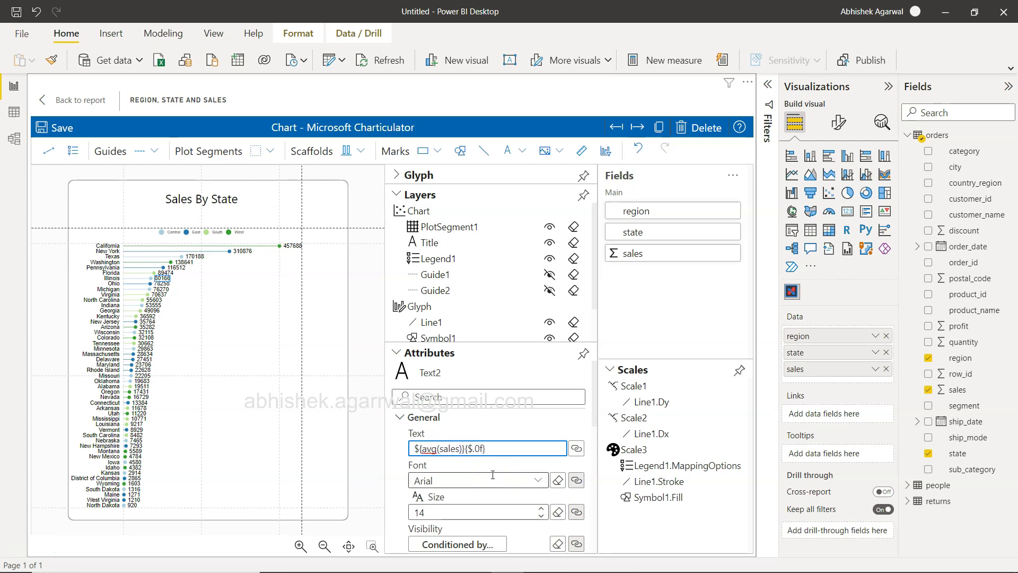
pyautogui.click(493, 448)
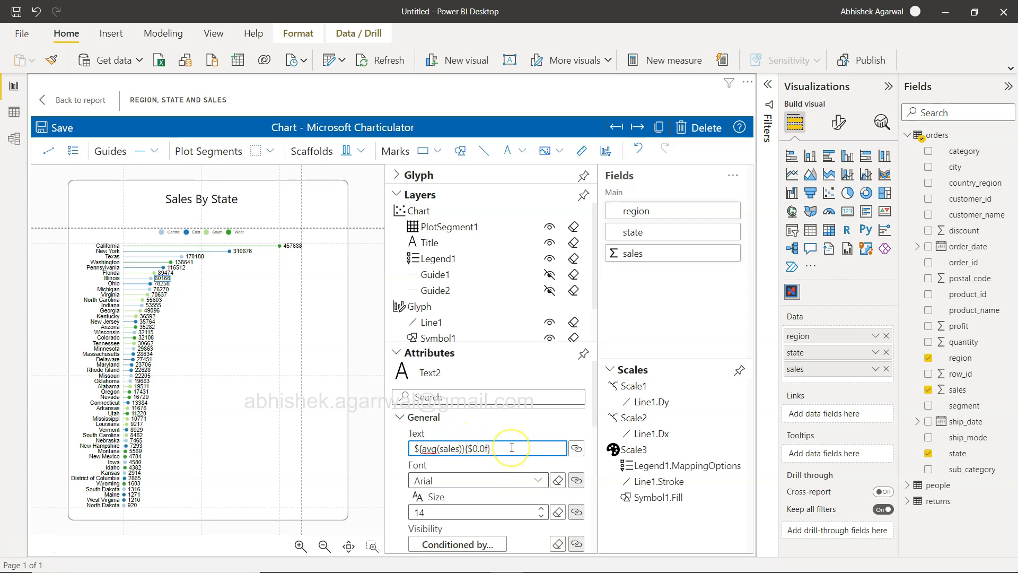
pyautogui.press('Return')
pyautogui.click(211, 351)
pyautogui.click(233, 256)
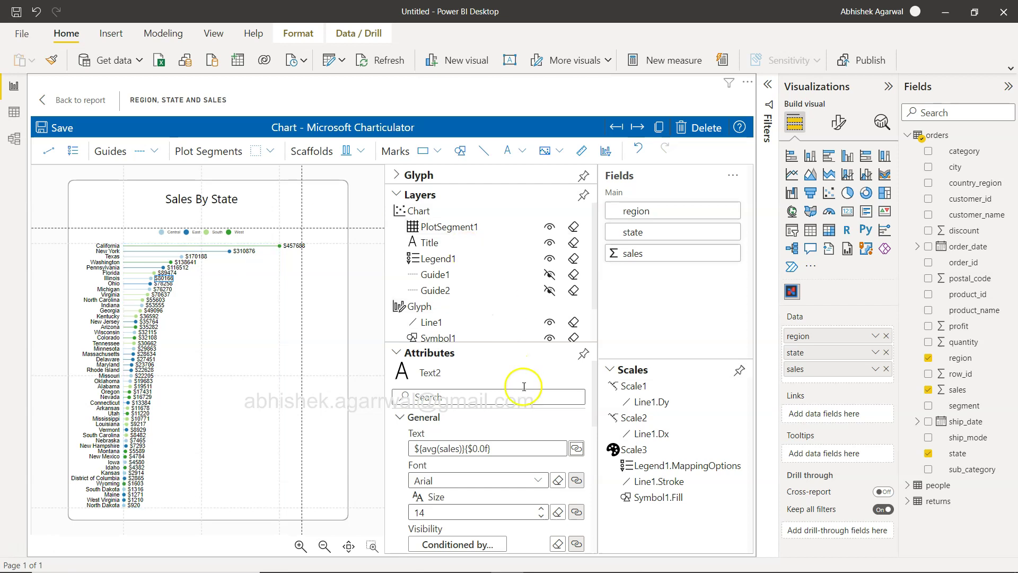
pyautogui.click(465, 452)
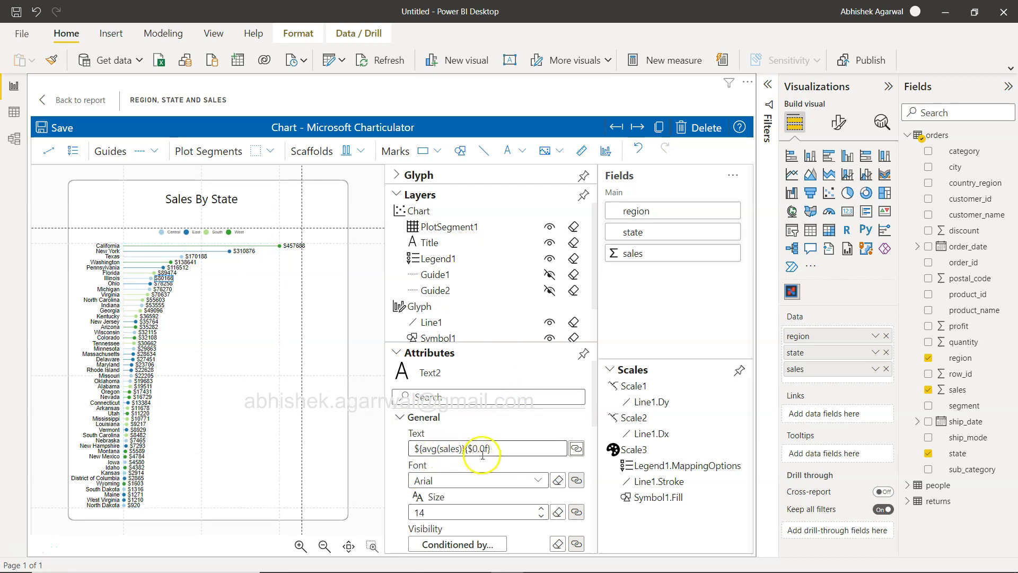
pyautogui.click(486, 454)
pyautogui.tripleClick(483, 451)
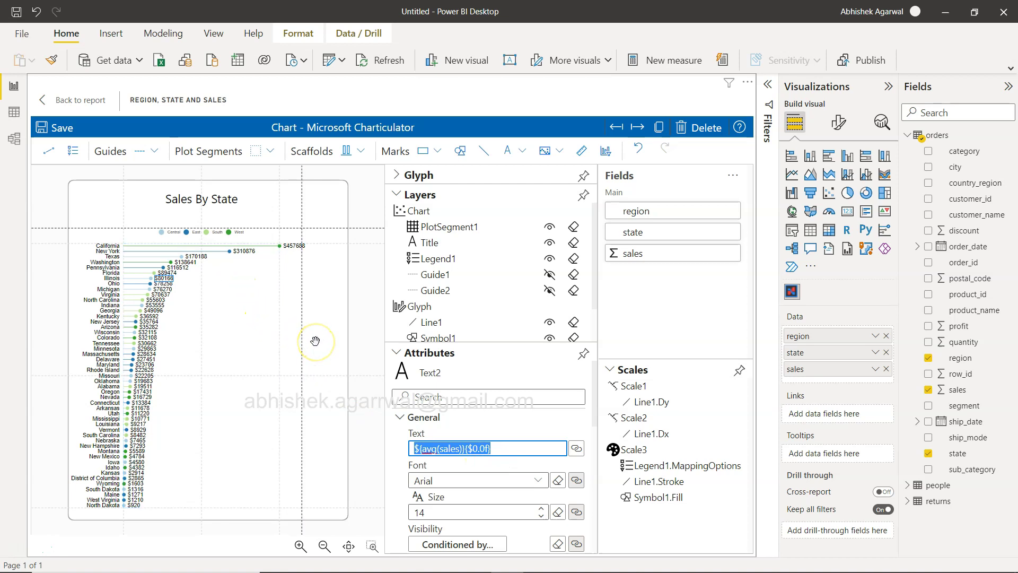
pyautogui.click(234, 318)
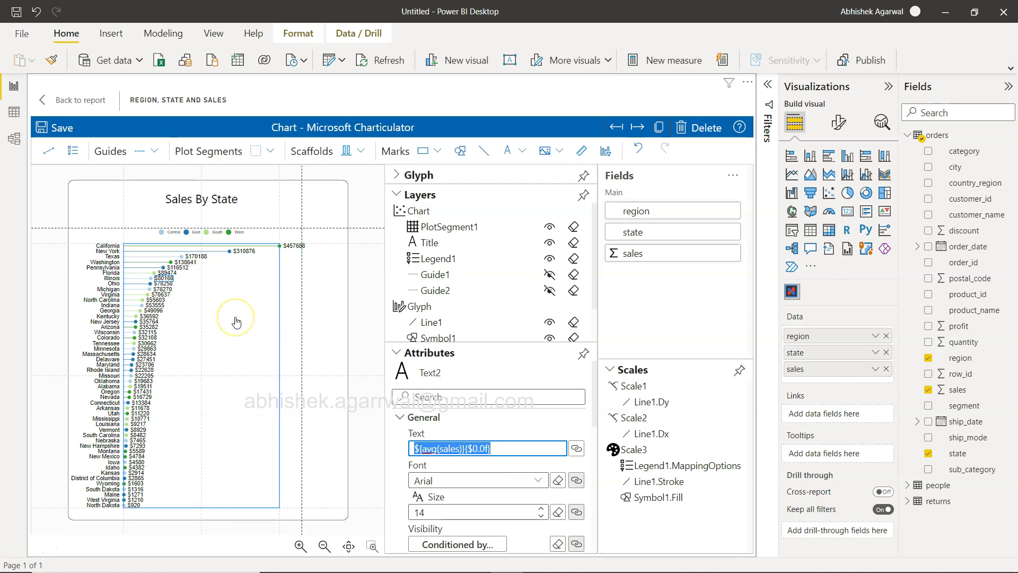
# Step: Save the chart, check it in the report and reopen it for editing
pyautogui.click(93, 182)
pyautogui.click(59, 130)
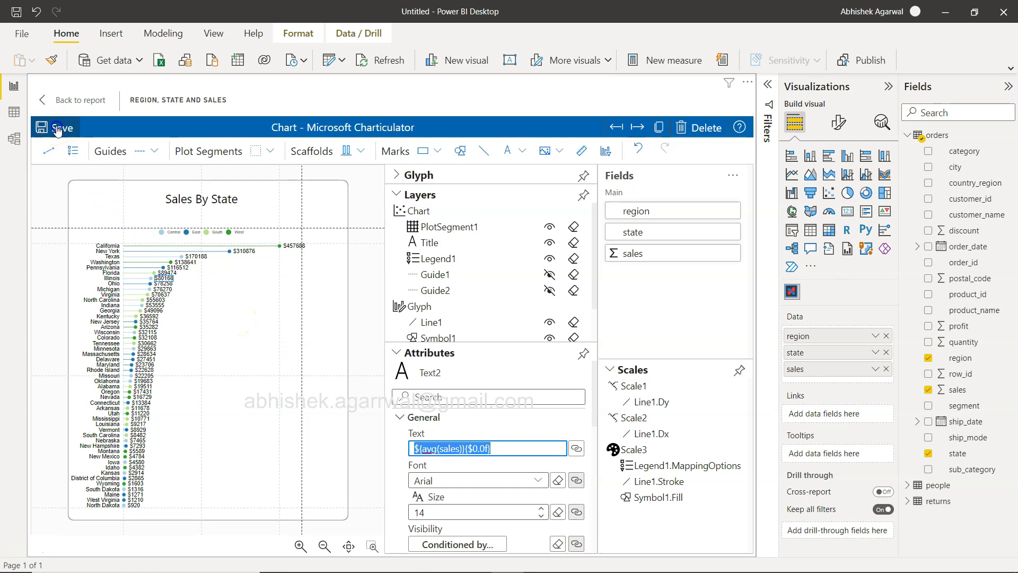
pyautogui.click(71, 105)
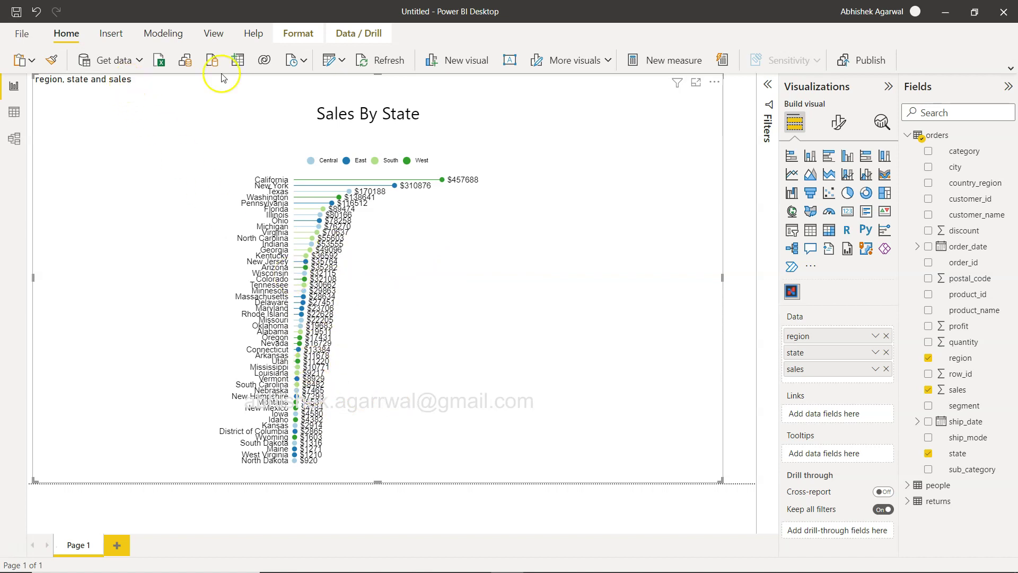
pyautogui.click(714, 80)
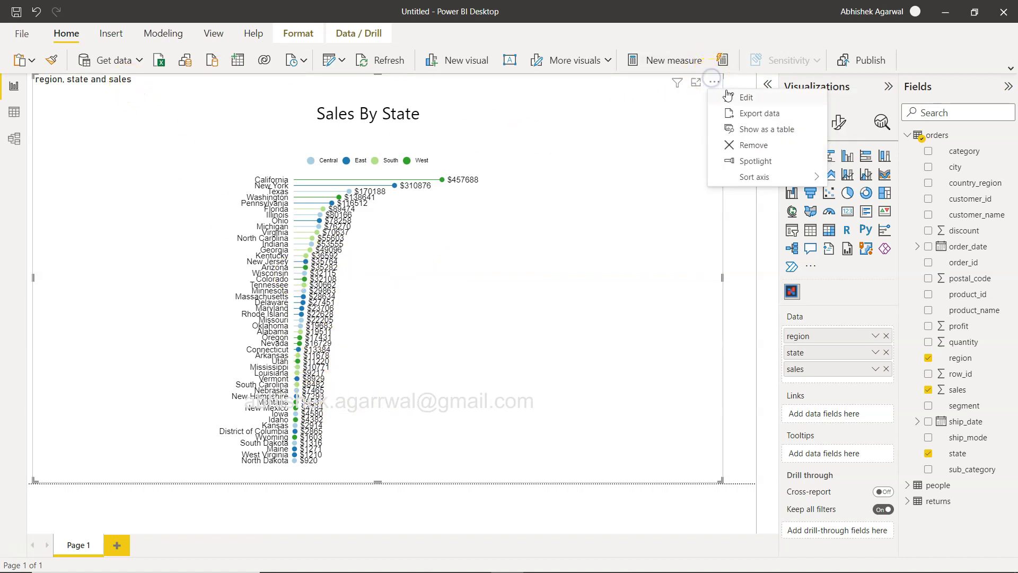
pyautogui.click(740, 100)
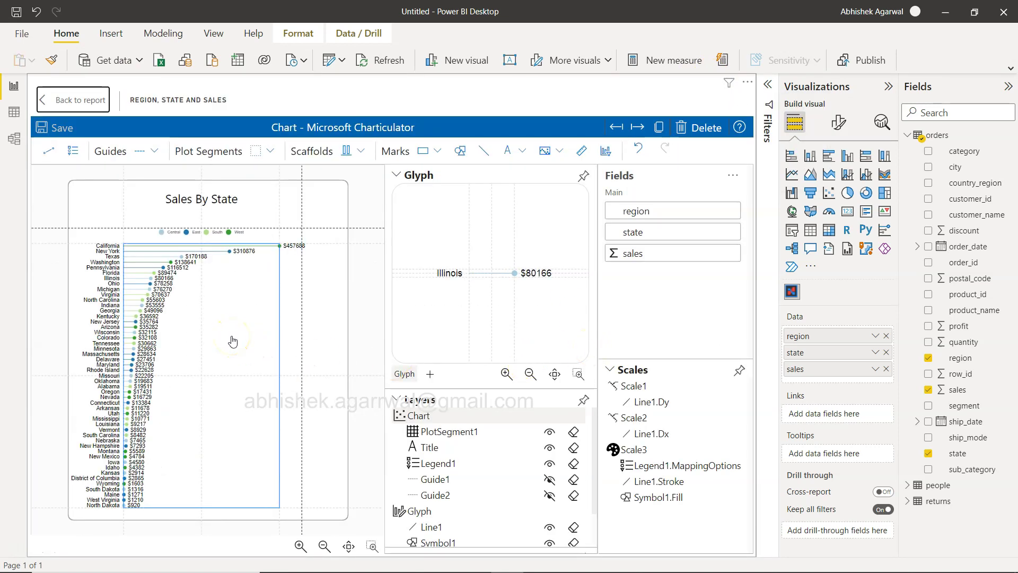
# Step: Widen the plot segment by extending its right edge to the vertical guide
pyautogui.click(254, 339)
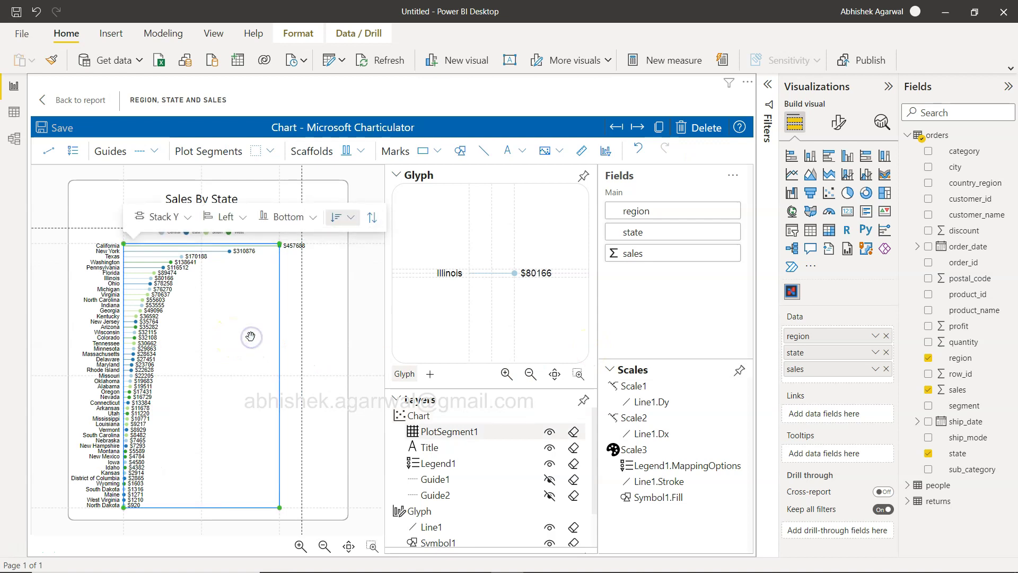
pyautogui.moveTo(281, 351); pyautogui.dragTo(302, 352)
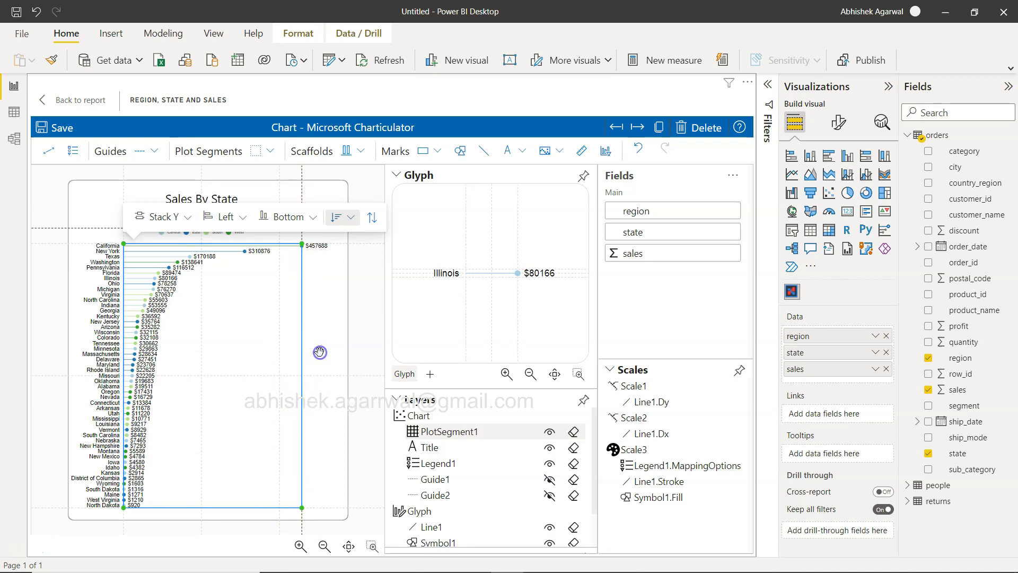
pyautogui.click(251, 379)
# Step: Reduce the state name label's font size in the glyph to 8
pyautogui.click(446, 274)
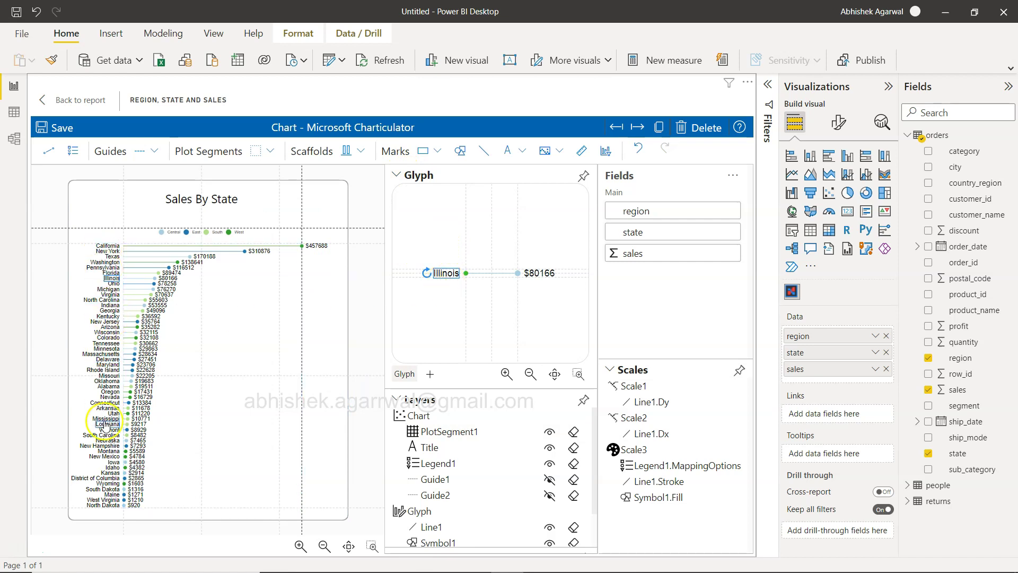
pyautogui.click(401, 398)
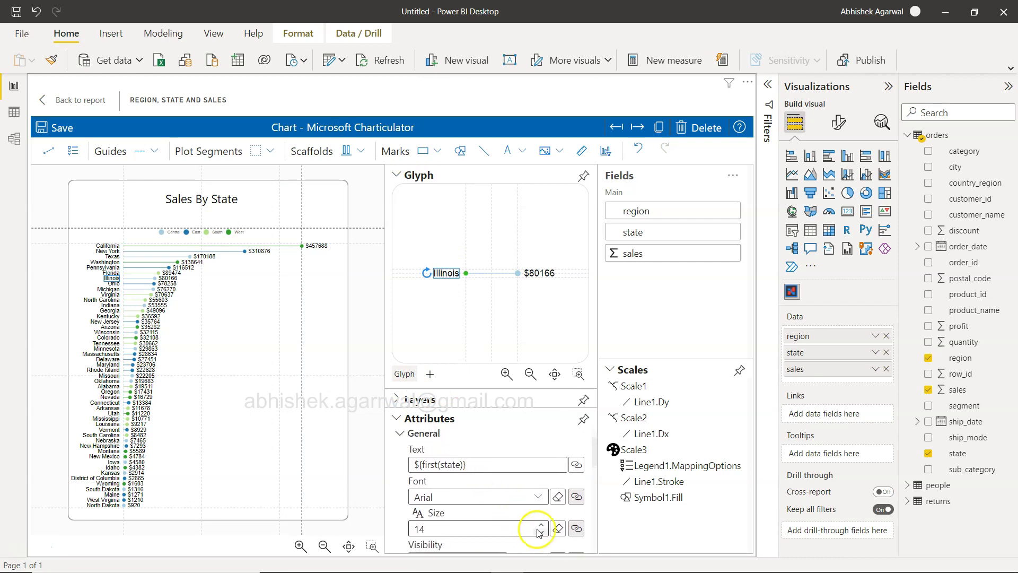
pyautogui.click(542, 533)
pyautogui.click(542, 532)
pyautogui.click(541, 532)
pyautogui.click(542, 532)
pyautogui.click(541, 532)
pyautogui.click(541, 532)
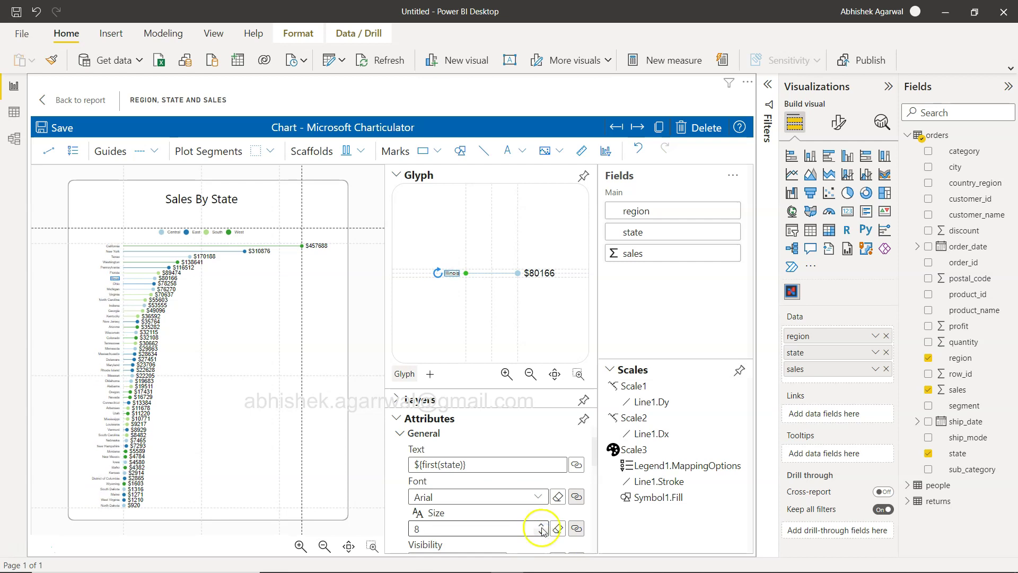
pyautogui.scroll(-2, 455, 453)
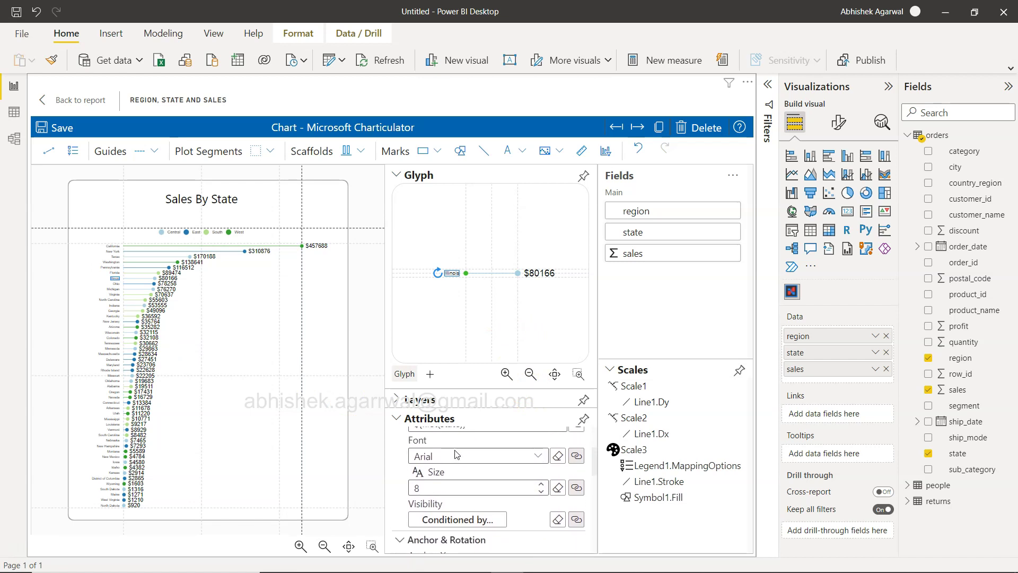
# Step: Save the widened chart to preview it in the report, and open it again for editing
pyautogui.click(61, 132)
pyautogui.click(76, 100)
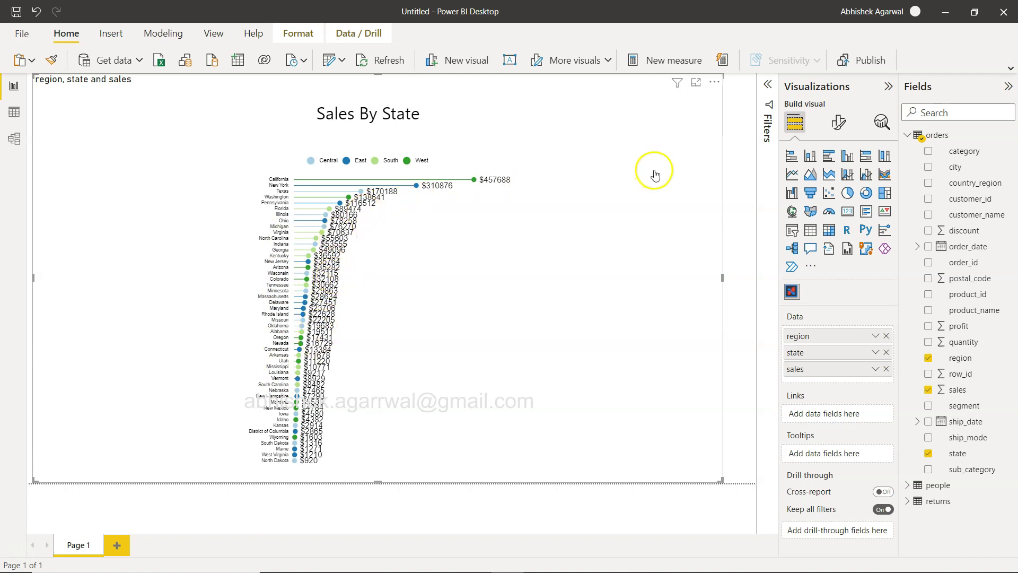
pyautogui.click(715, 81)
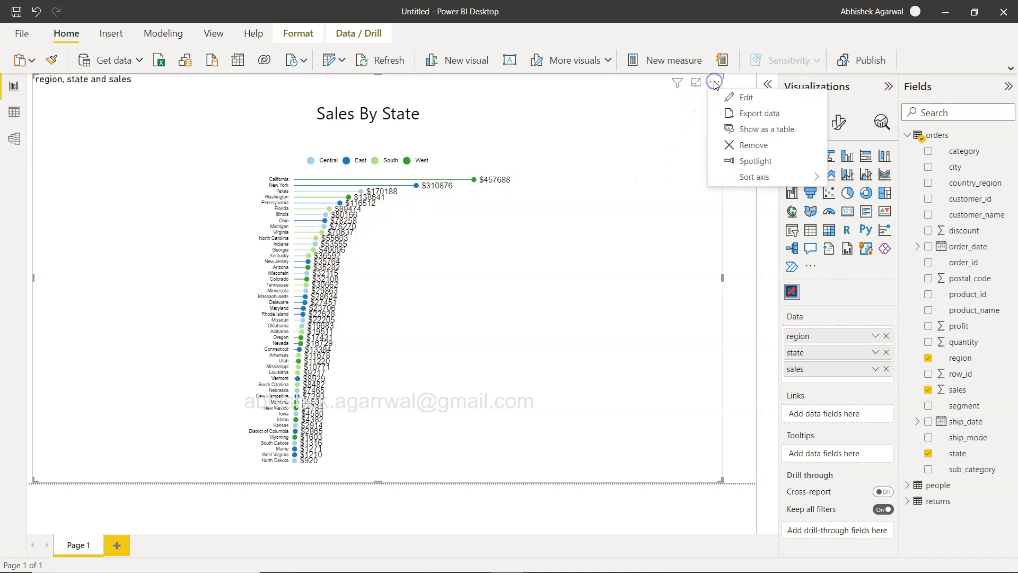
pyautogui.click(738, 96)
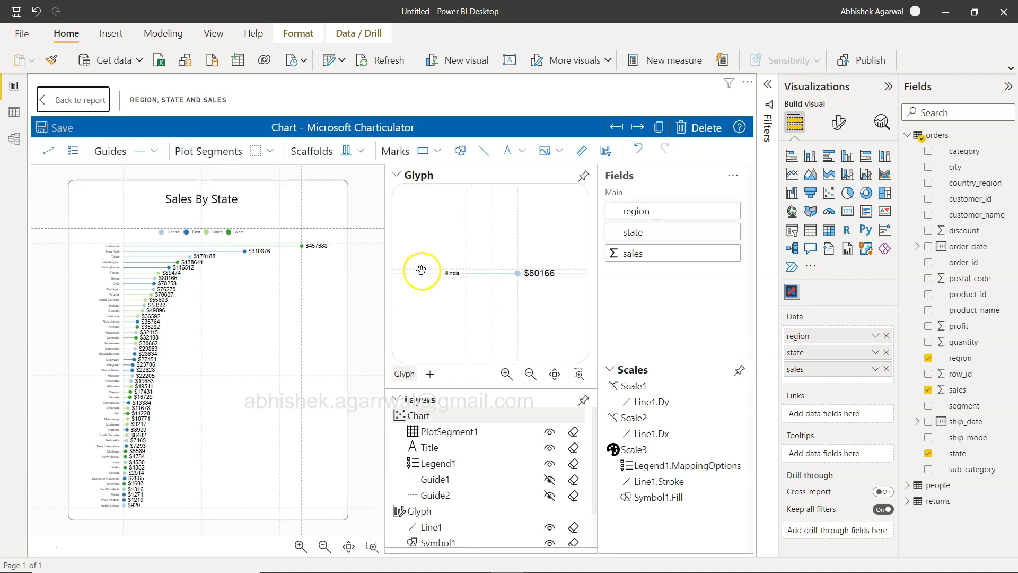
# Step: Select the sales value label in the glyph and set its font size to 10
pyautogui.click(324, 248)
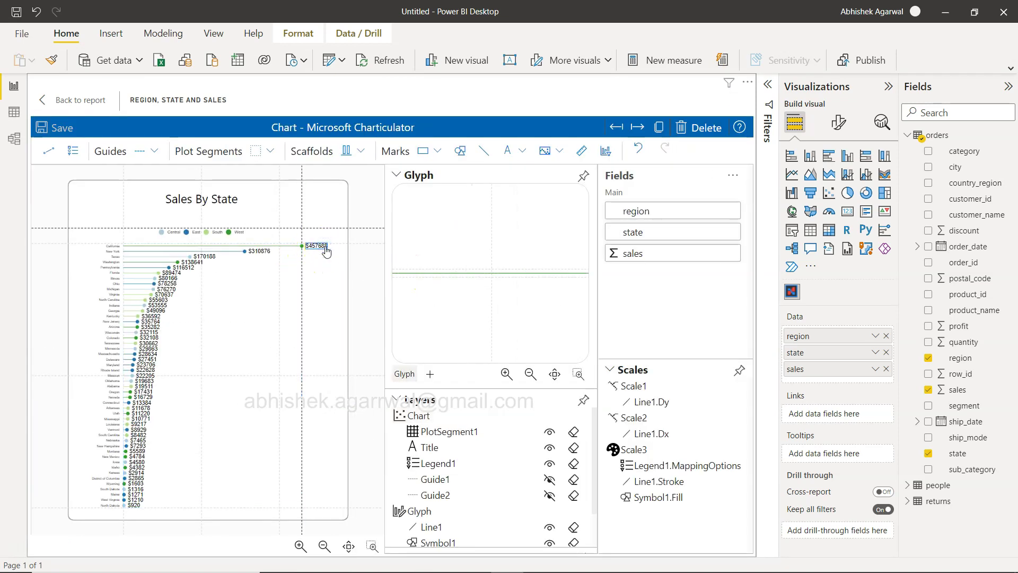
pyautogui.click(480, 374)
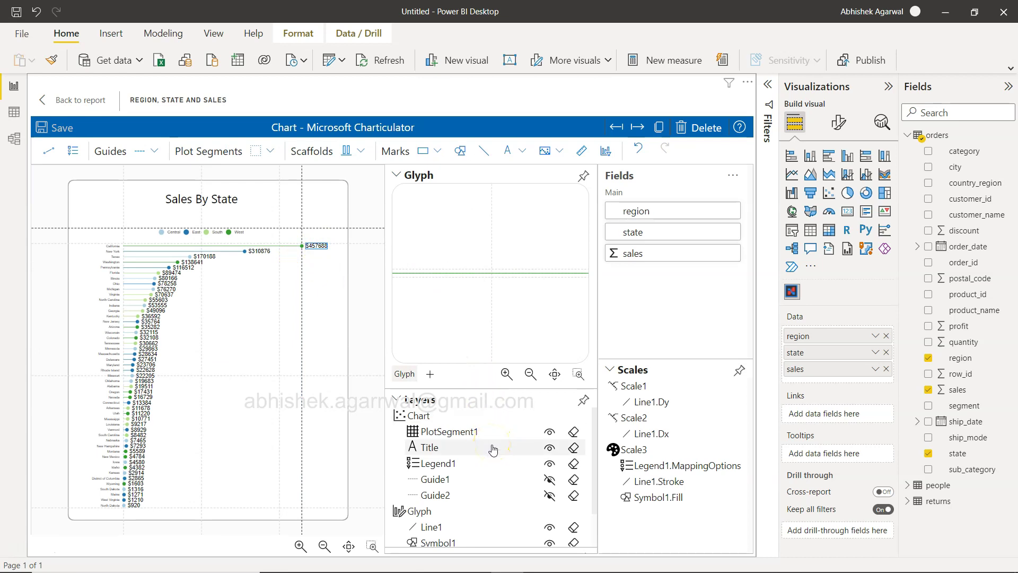
pyautogui.click(475, 516)
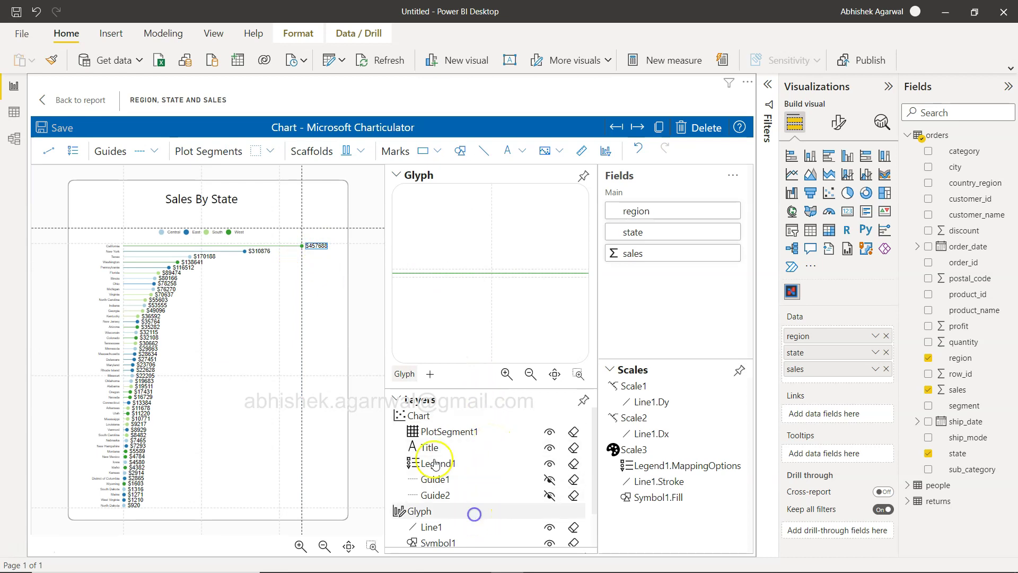
pyautogui.click(396, 398)
pyautogui.scroll(-1, 469, 499)
pyautogui.scroll(1, 469, 499)
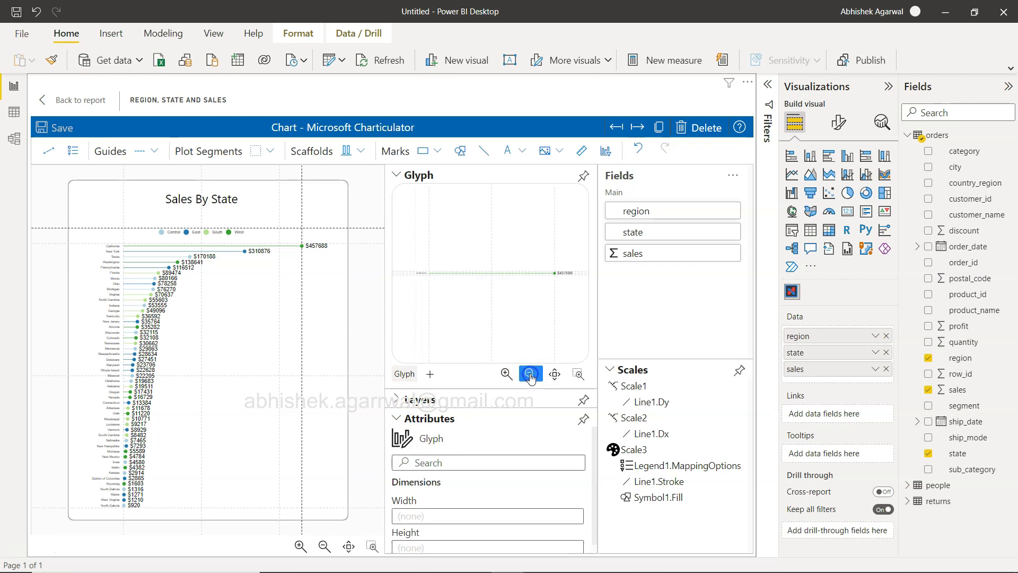
pyautogui.click(566, 274)
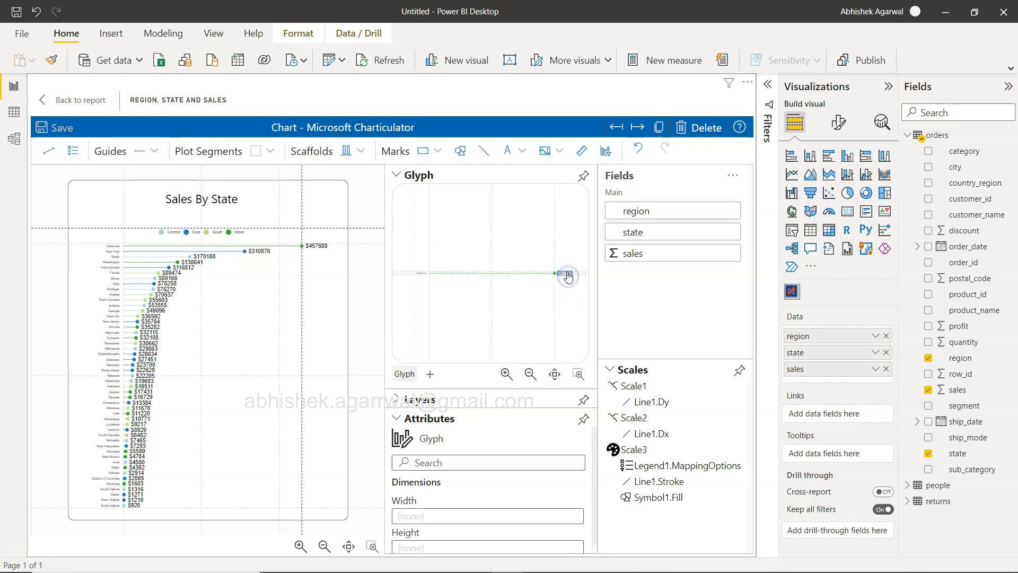
pyautogui.click(566, 275)
pyautogui.scroll(-3, 512, 502)
pyautogui.click(542, 513)
pyautogui.click(542, 513)
pyautogui.click(542, 513)
pyautogui.click(541, 513)
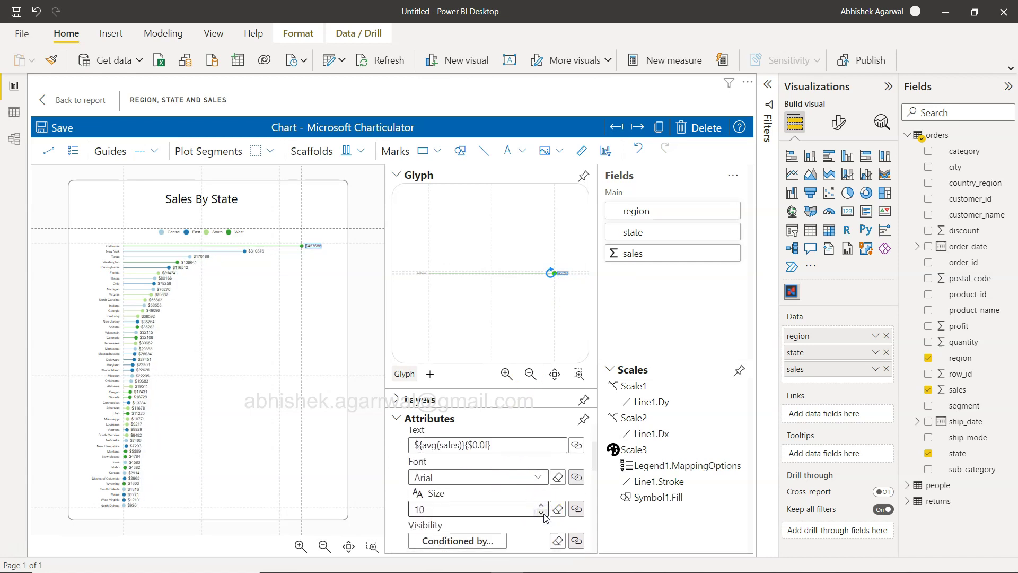
# Step: Set the state name label's font size in the glyph to 10
pyautogui.moveTo(409, 306); pyautogui.dragTo(423, 277)
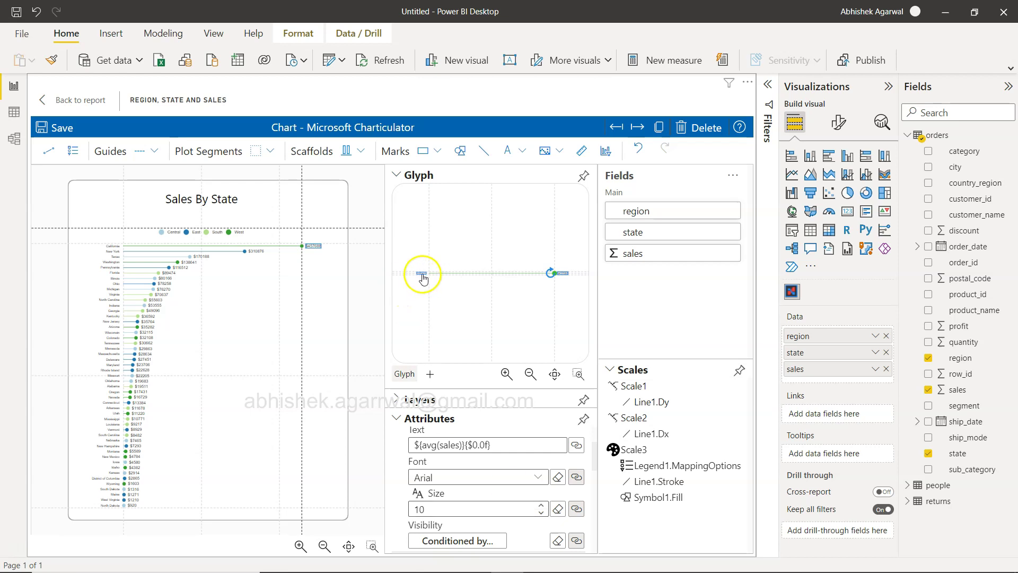
pyautogui.click(423, 277)
pyautogui.scroll(-1, 528, 505)
pyautogui.doubleClick(541, 519)
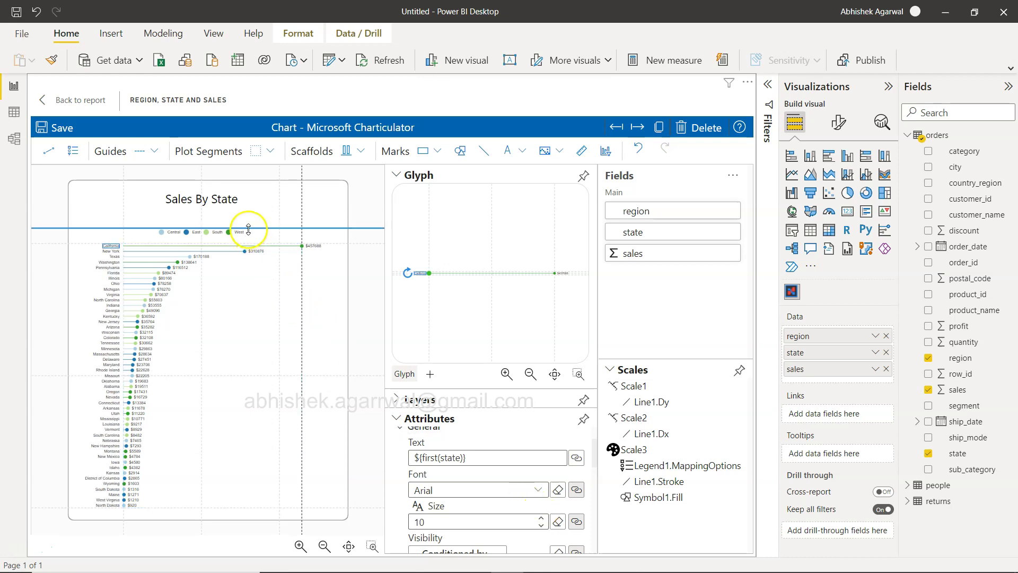
# Step: Move the horizontal guide holding the legend up slightly and shift the Sales By State title closer to the chart's upper edge
pyautogui.moveTo(254, 227); pyautogui.dragTo(258, 216)
pyautogui.click(233, 199)
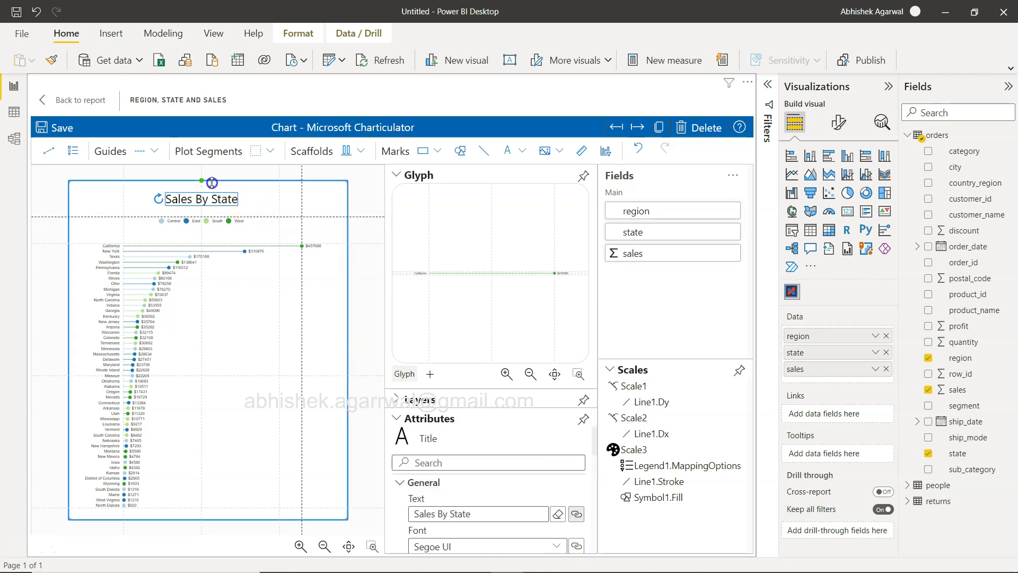
pyautogui.moveTo(216, 205); pyautogui.dragTo(216, 196)
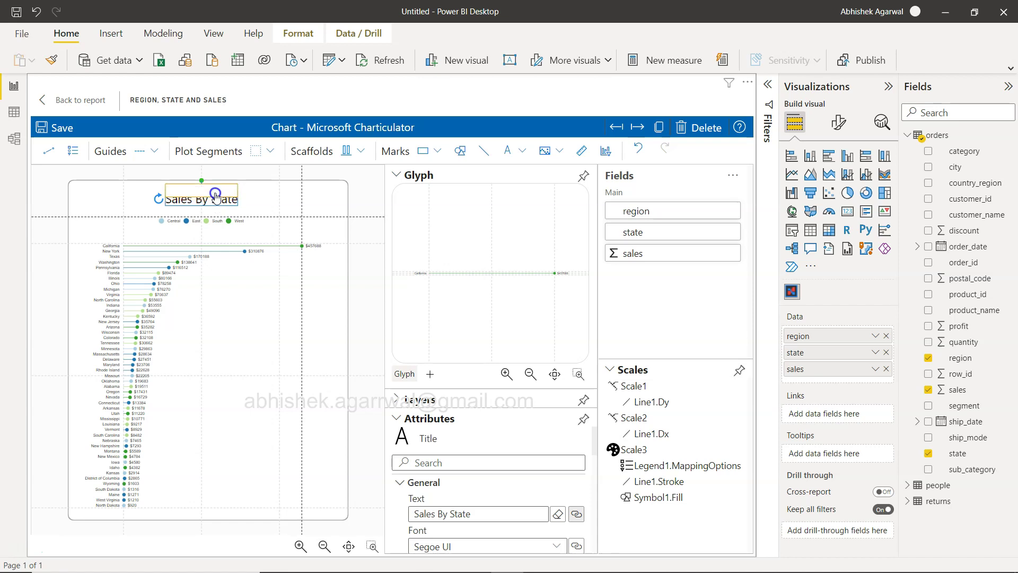
pyautogui.doubleClick(216, 196)
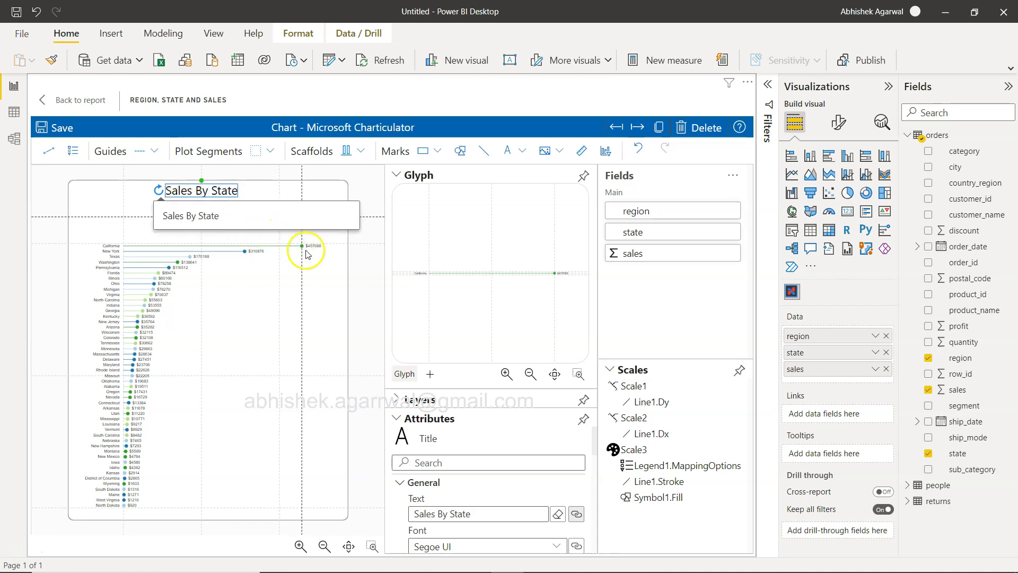
pyautogui.press('Return')
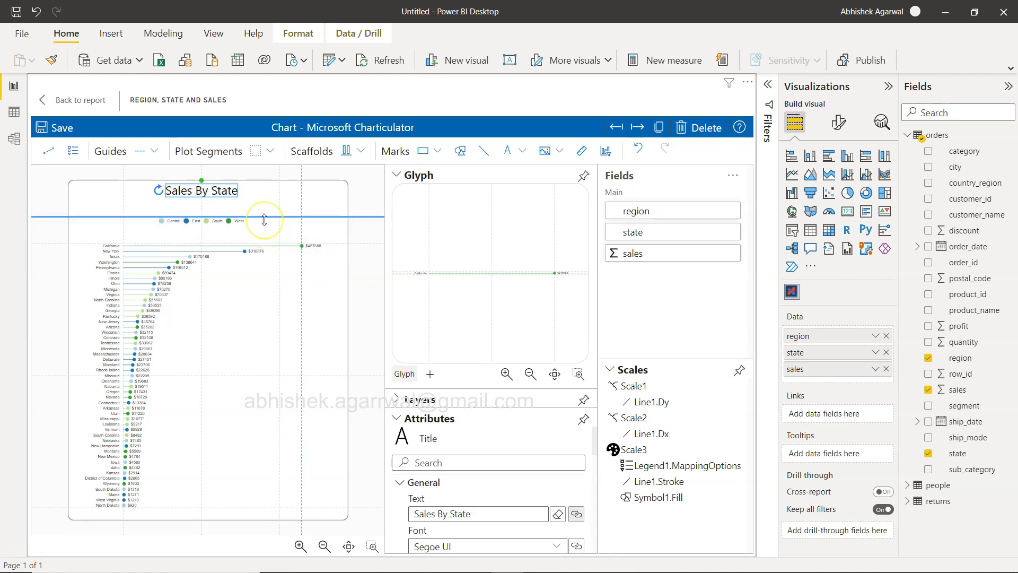
pyautogui.click(267, 281)
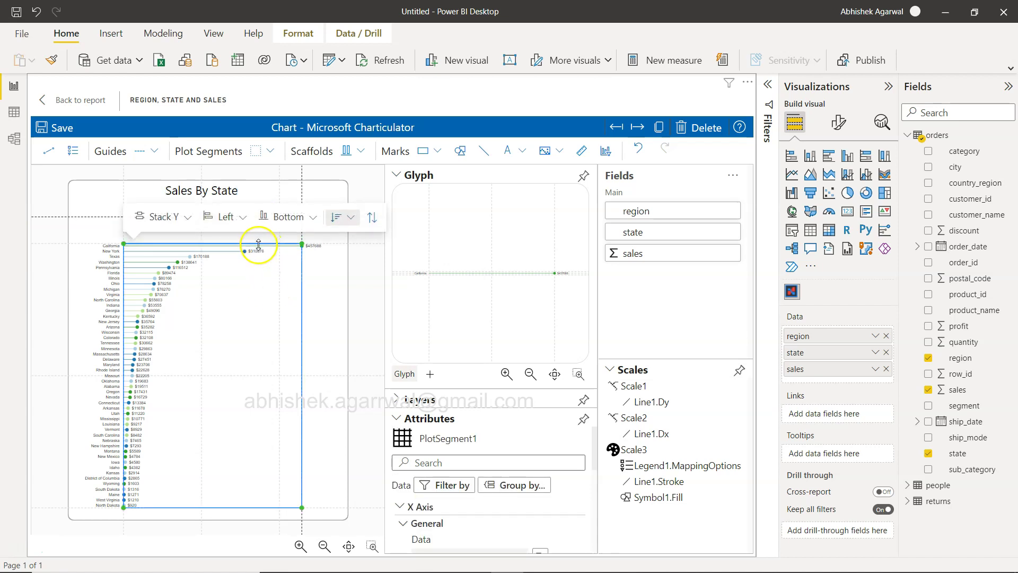
pyautogui.click(260, 233)
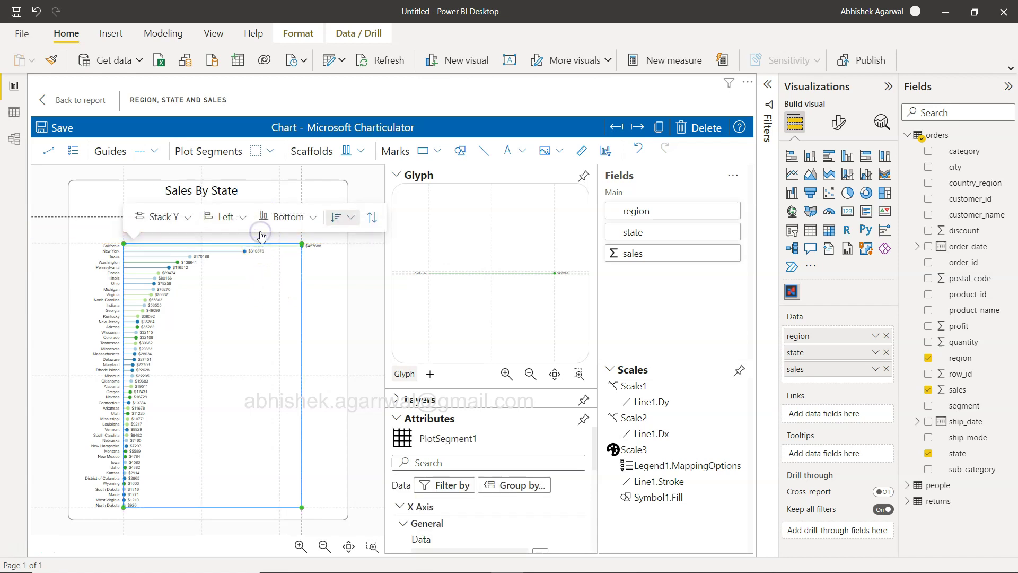
pyautogui.click(244, 520)
pyautogui.click(333, 287)
pyautogui.click(248, 287)
pyautogui.click(206, 237)
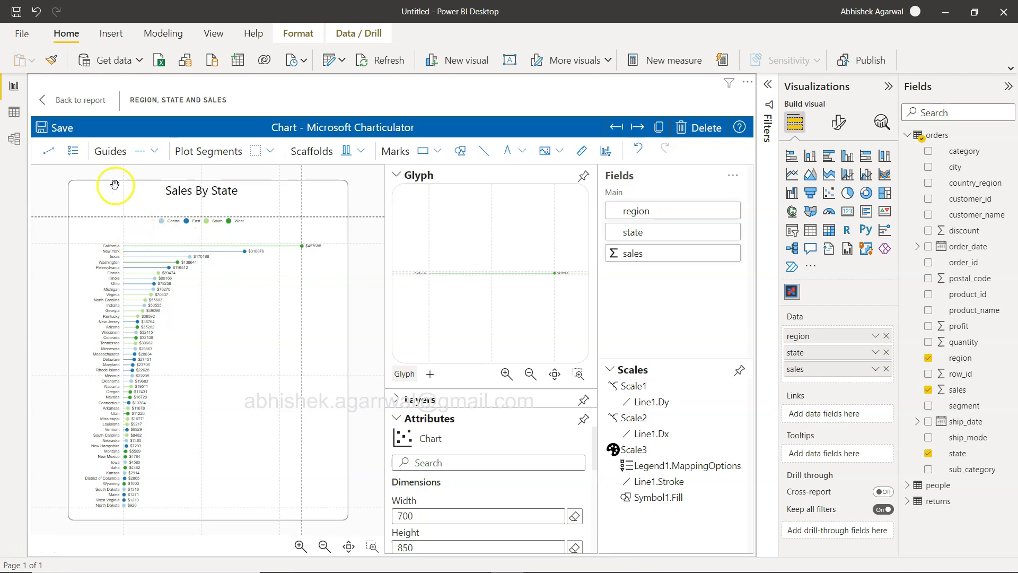
# Step: Try adding a horizontal guide between the legend and the lollipop plot and shifting the legend and plot area upward
pyautogui.click(155, 152)
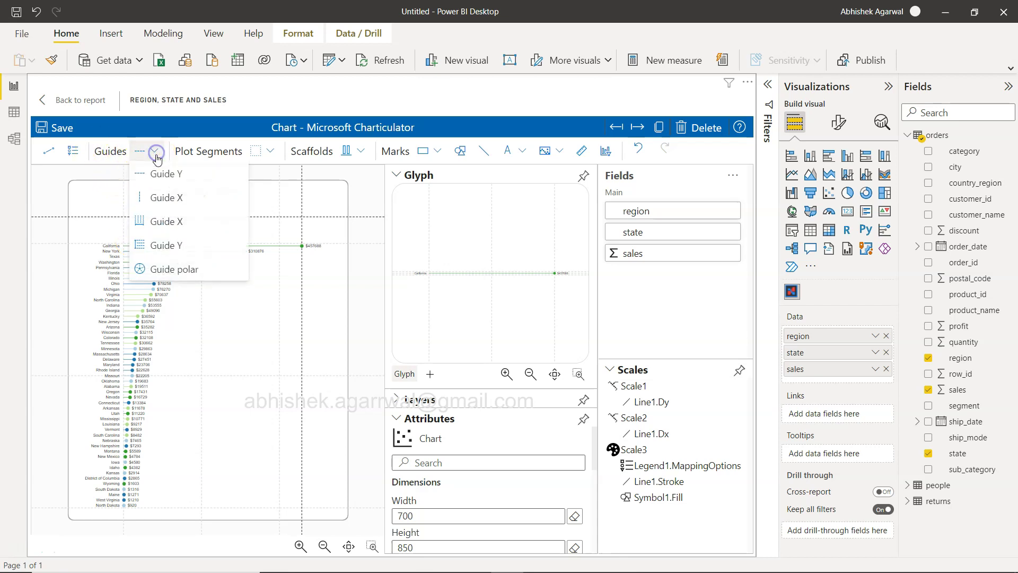
pyautogui.click(156, 173)
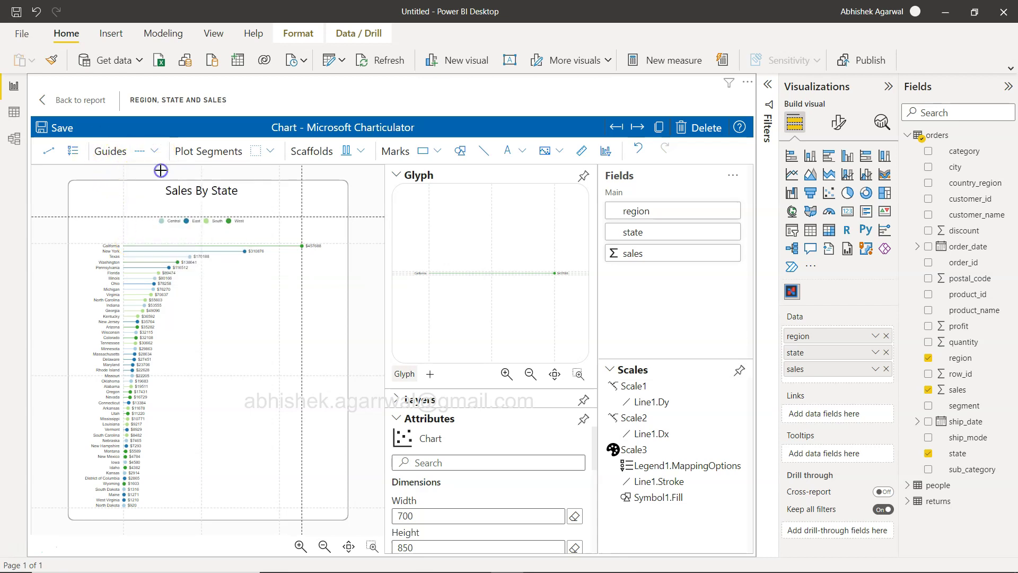
pyautogui.click(201, 233)
pyautogui.click(229, 250)
pyautogui.click(240, 232)
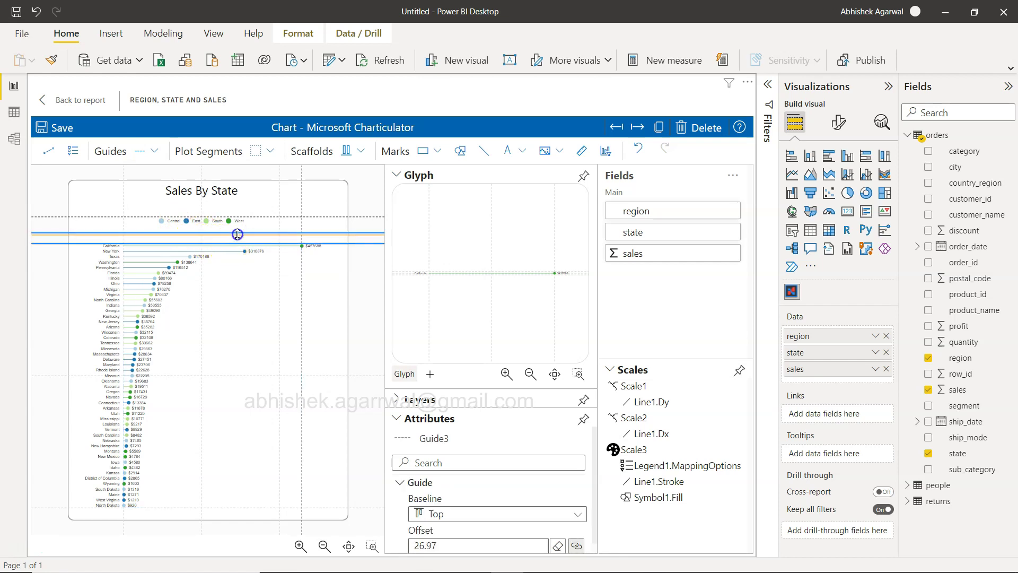
pyautogui.click(240, 231)
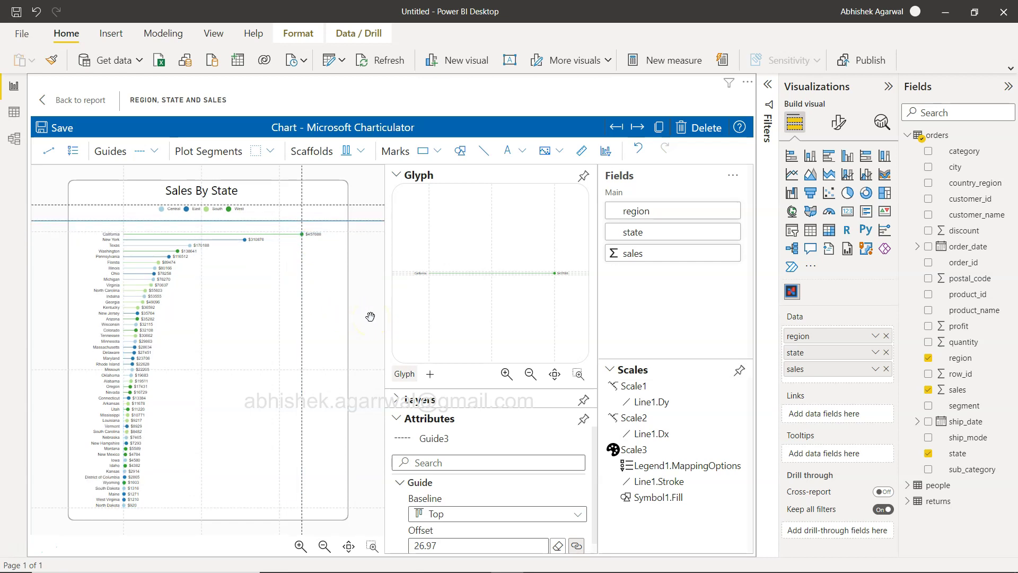
pyautogui.click(369, 287)
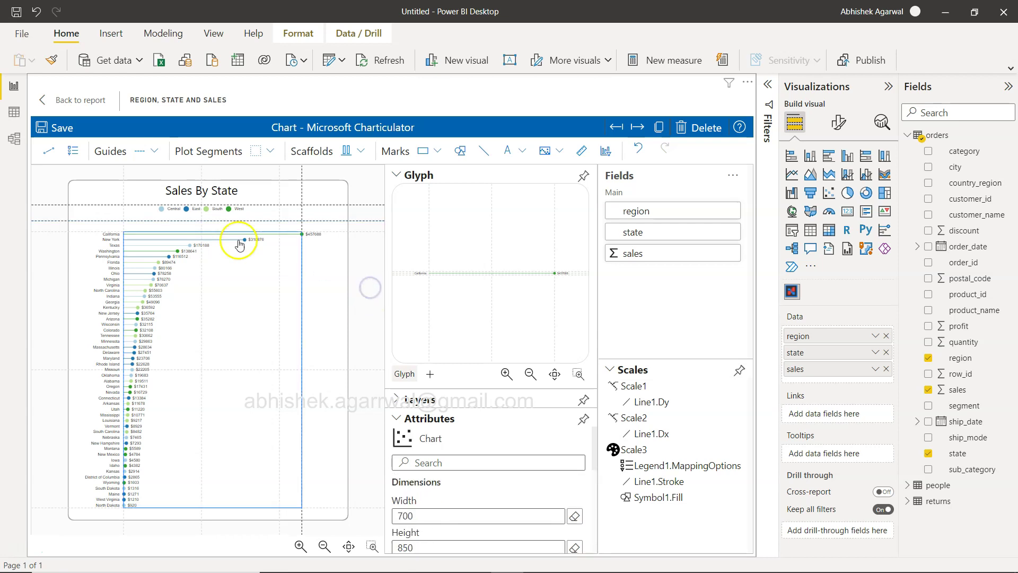
pyautogui.click(221, 210)
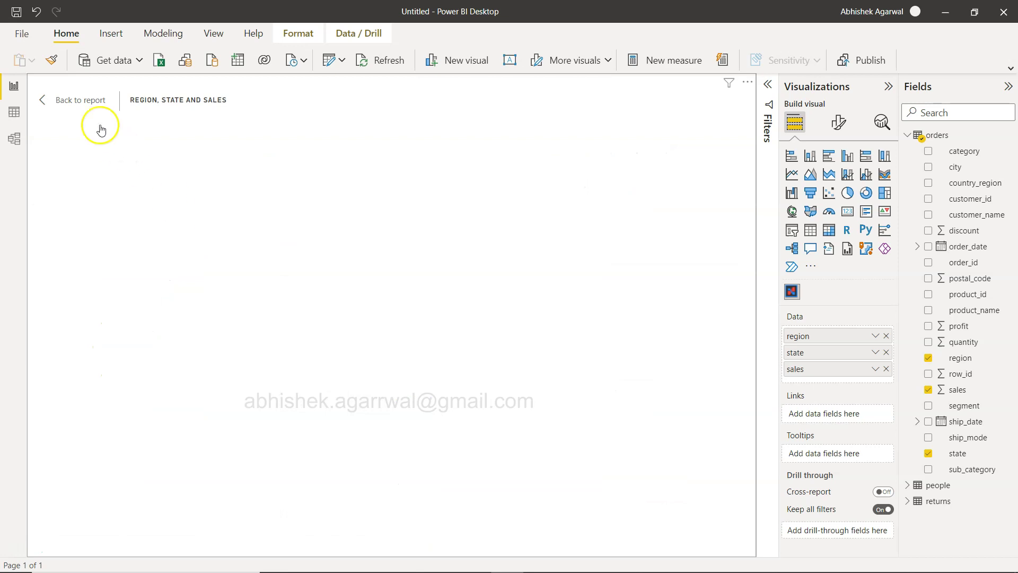
# Step: Check the chart in the report and its editor, and compare it with the reference Sales by State visual on the Workout Wednesday page
pyautogui.click(79, 106)
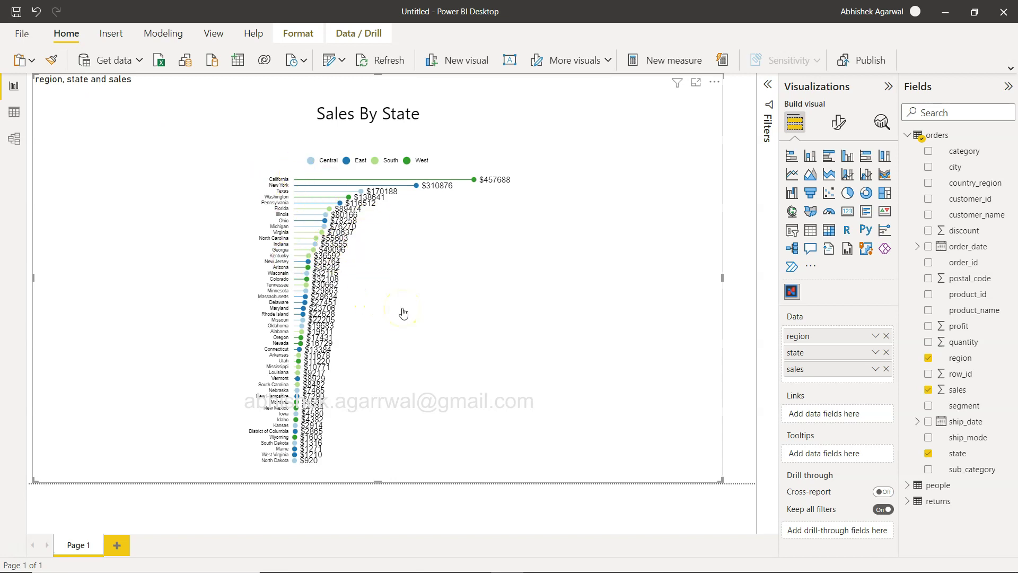
pyautogui.click(714, 81)
pyautogui.click(729, 99)
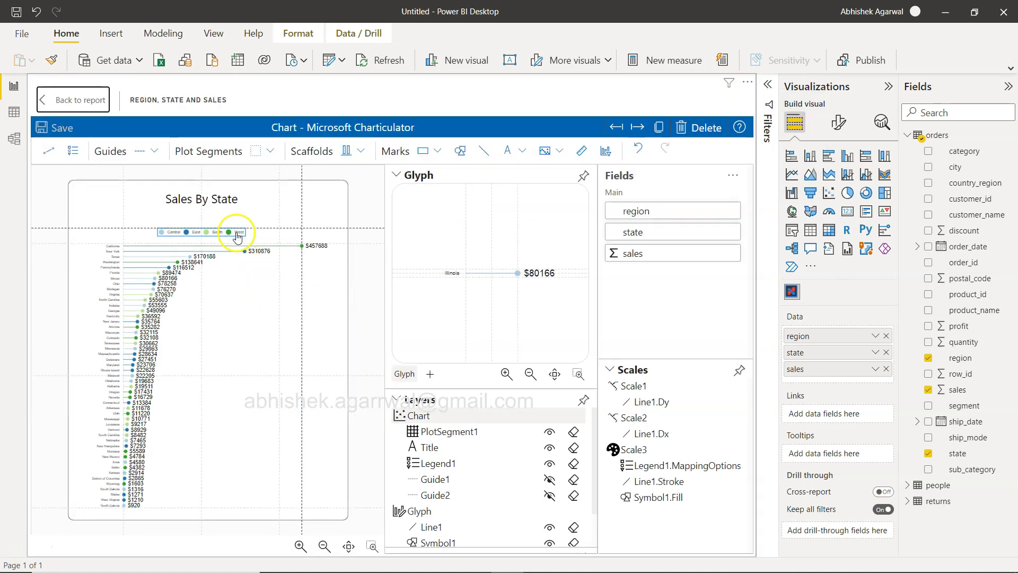
pyautogui.click(327, 261)
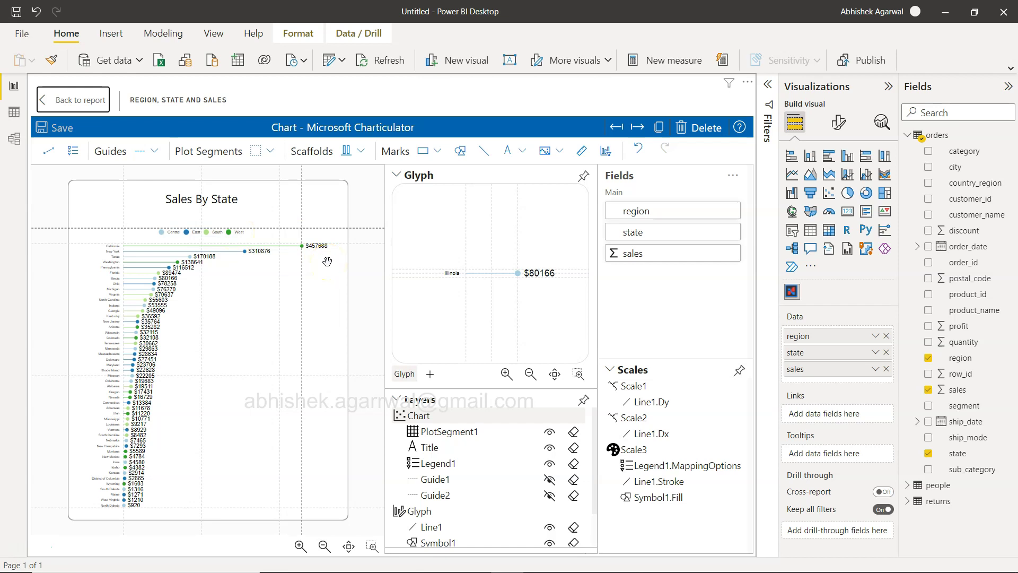
pyautogui.click(80, 98)
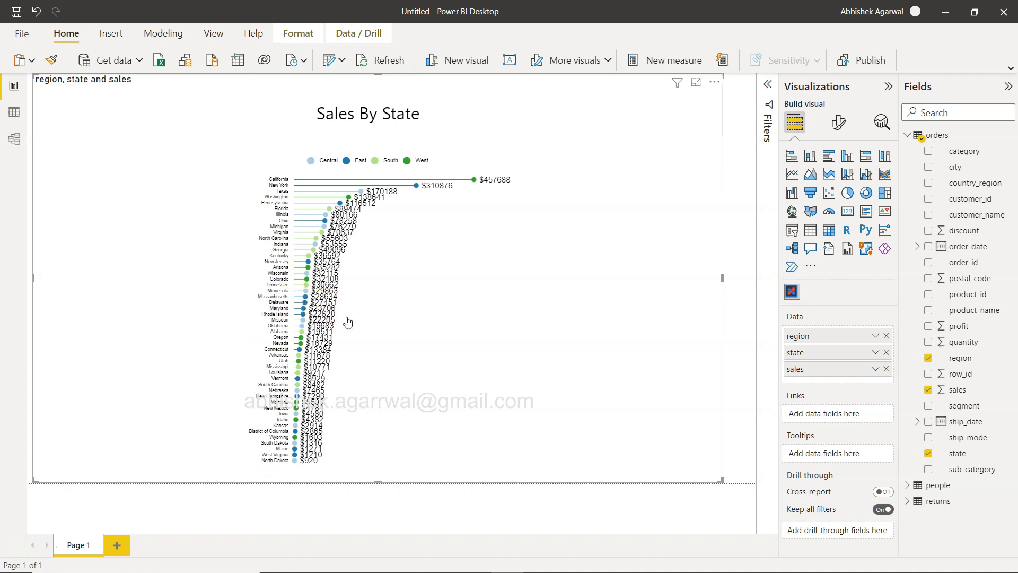
pyautogui.hotkey('alt', 'Tab')
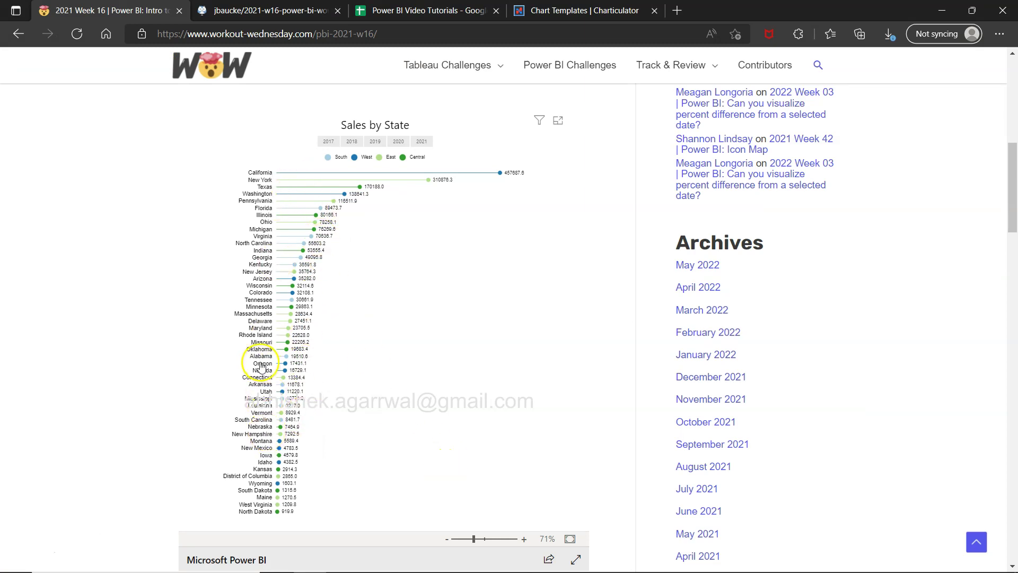
pyautogui.hotkey('alt', 'Tab')
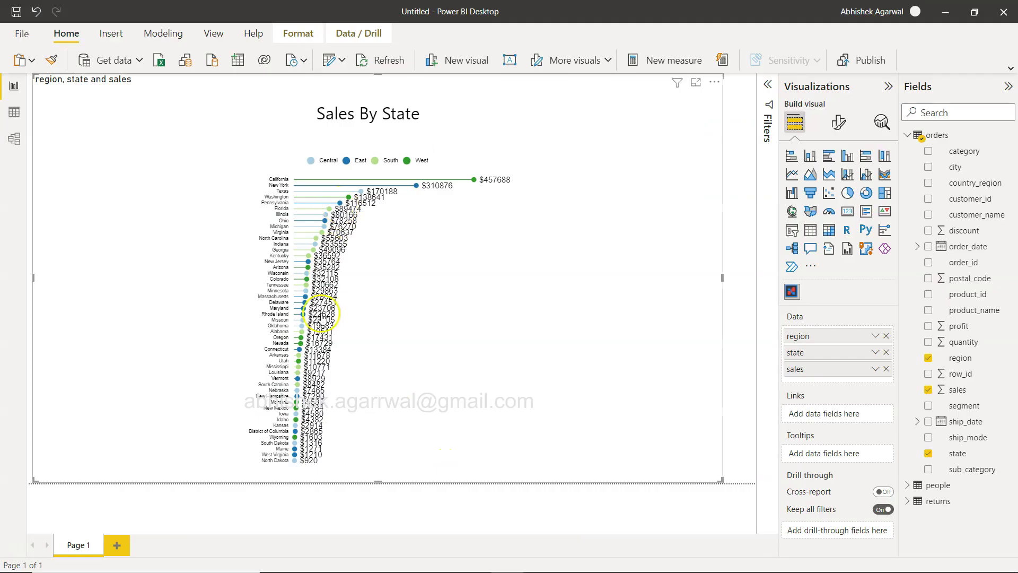
# Step: Open the chart for editing, set the sales value label's font size to 10, and save it back to the report
pyautogui.click(716, 84)
pyautogui.click(728, 97)
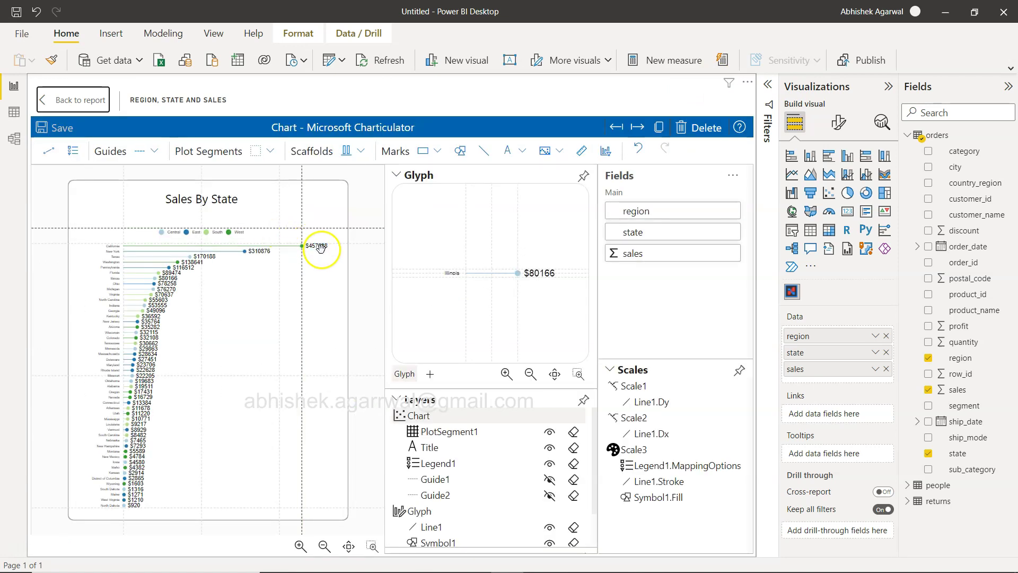
pyautogui.click(549, 278)
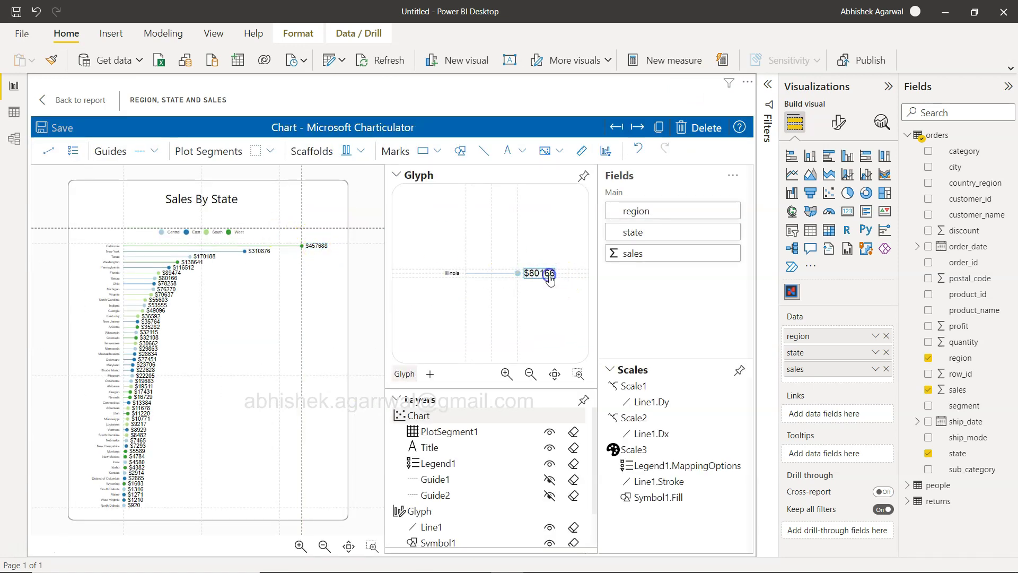
pyautogui.click(399, 399)
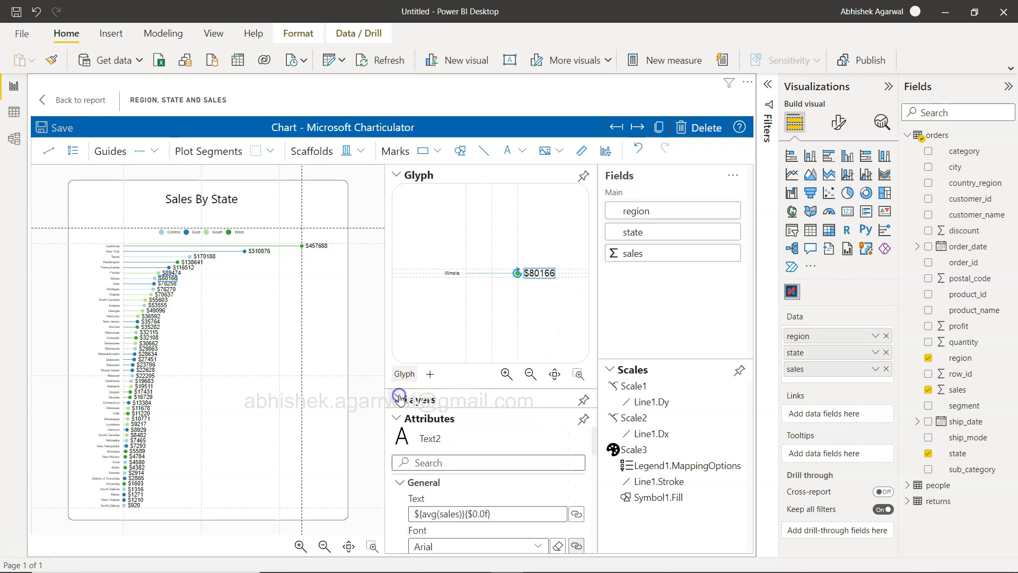
pyautogui.scroll(-2, 459, 481)
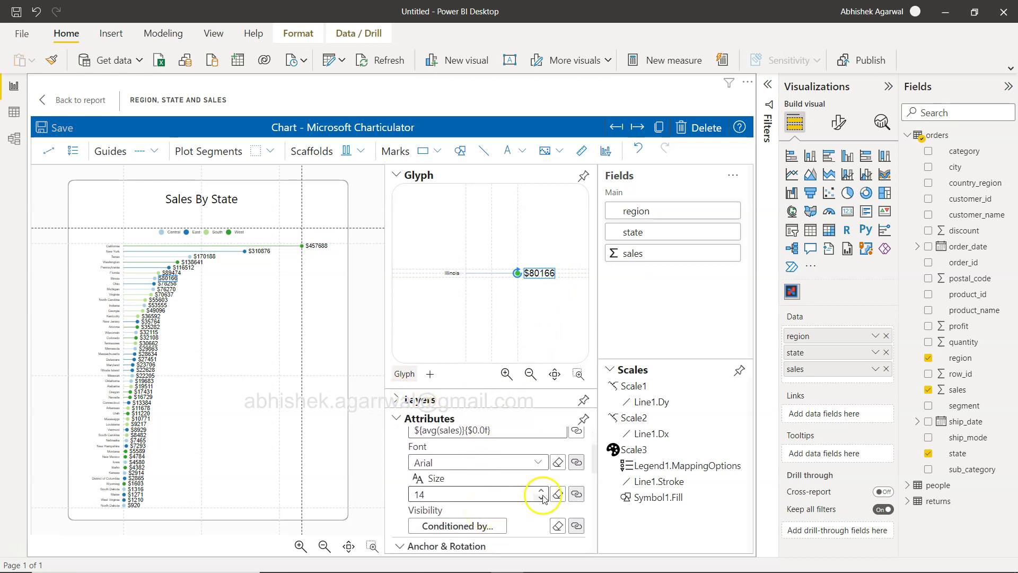
pyautogui.click(541, 497)
pyautogui.click(541, 498)
pyautogui.click(541, 497)
pyautogui.click(541, 497)
pyautogui.click(54, 133)
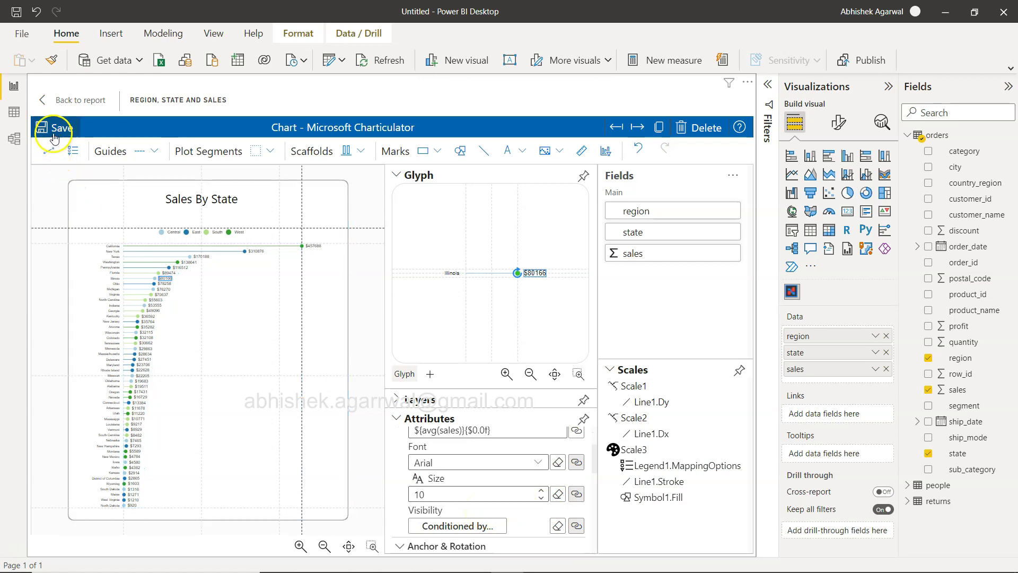
pyautogui.click(70, 103)
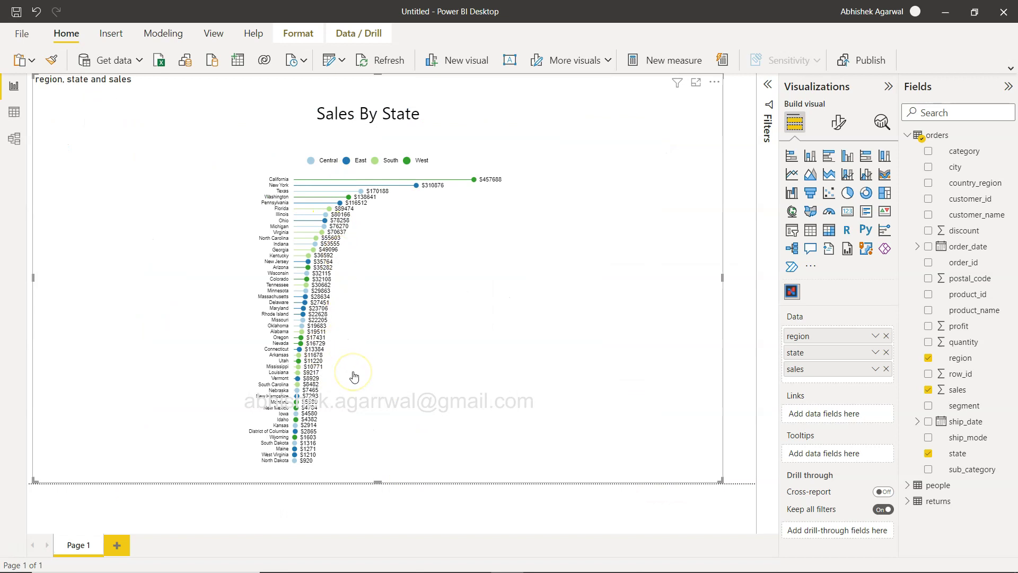
# Step: Add a slicer to the report page using the Year level of the order_date hierarchy
pyautogui.click(730, 276)
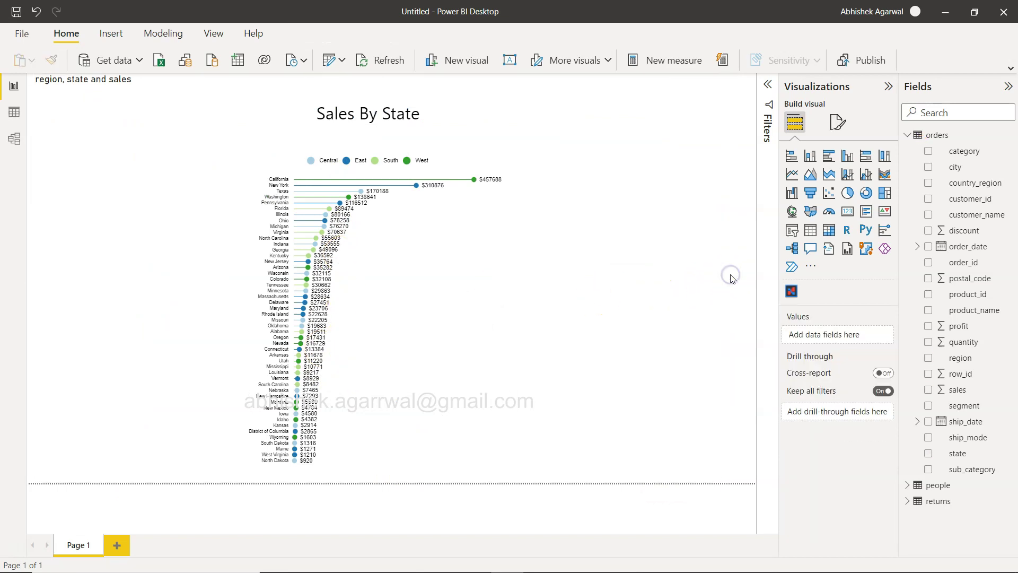
pyautogui.click(793, 232)
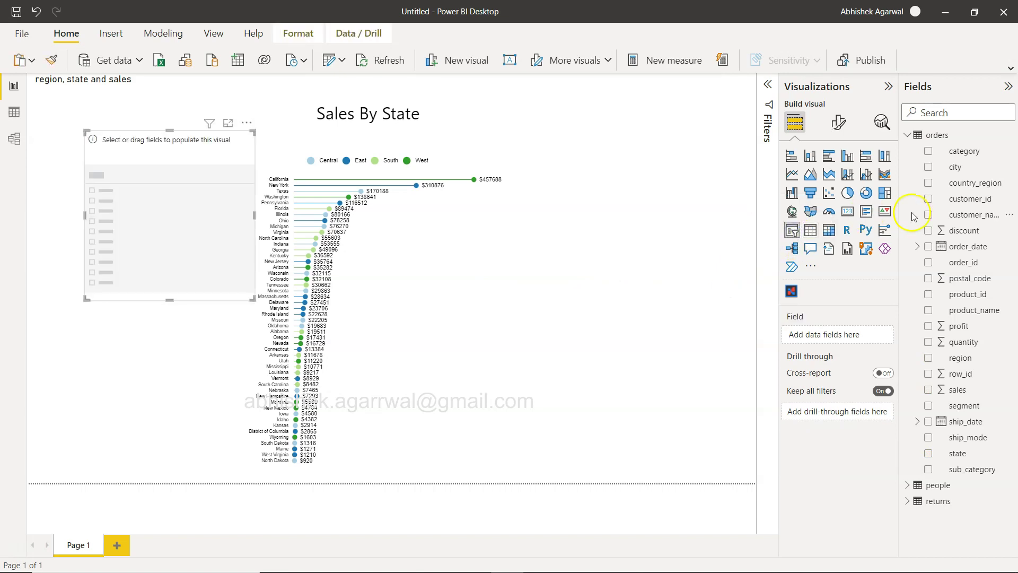
pyautogui.click(917, 246)
pyautogui.click(928, 262)
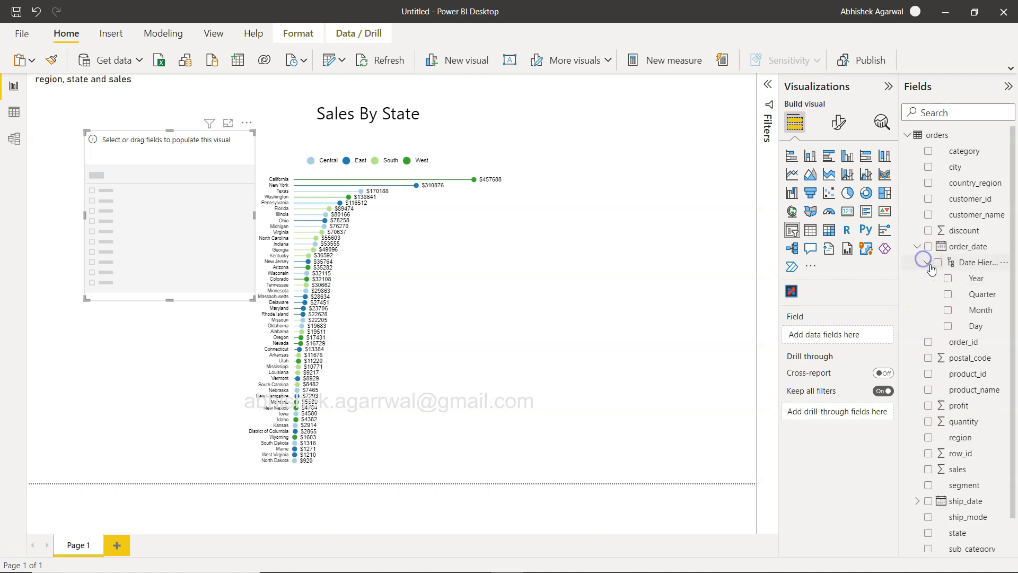
pyautogui.click(947, 278)
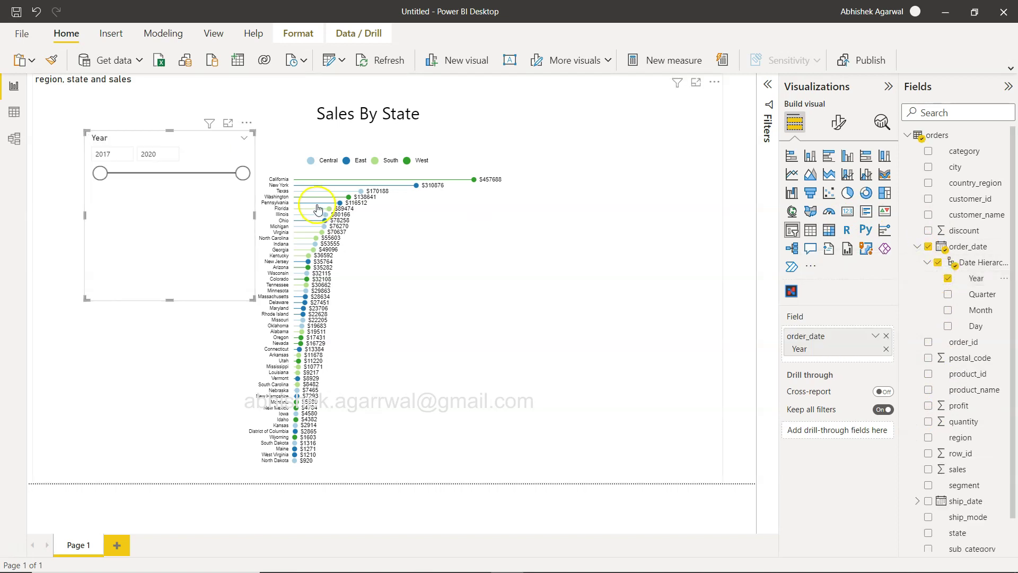
# Step: Switch the Year slicer from a range to a list and reduce its height to fit the years
pyautogui.click(245, 138)
pyautogui.click(259, 155)
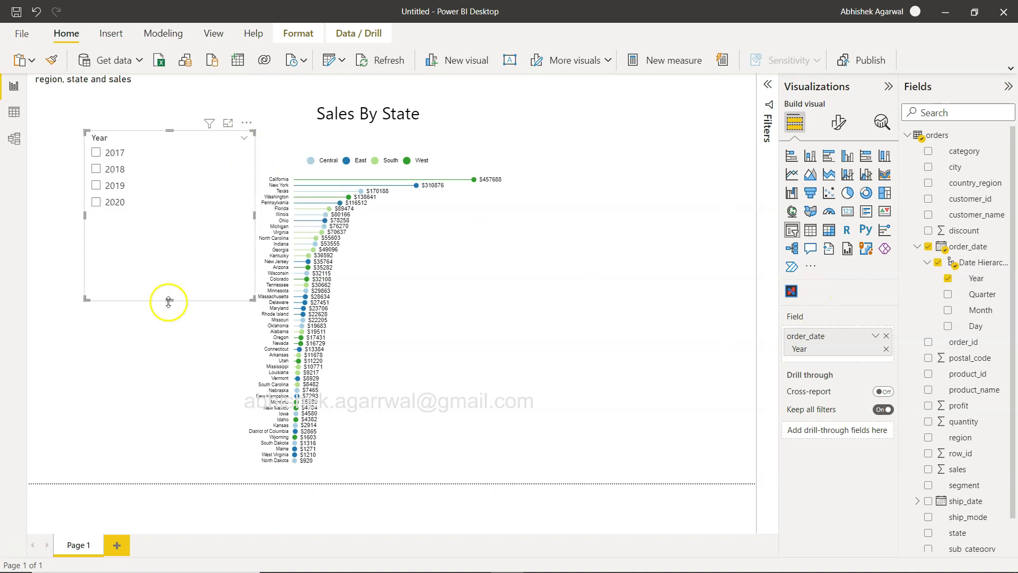
pyautogui.moveTo(168, 301); pyautogui.dragTo(170, 218)
# Step: Set the Year slicer's orientation to Horizontal and widen the slicer
pyautogui.click(838, 122)
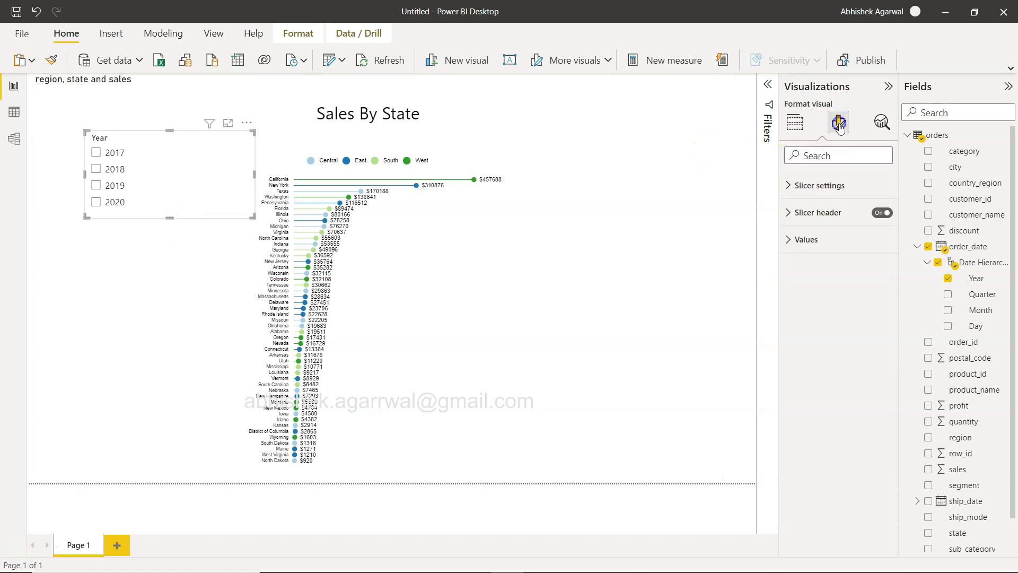
pyautogui.click(796, 215)
pyautogui.click(797, 212)
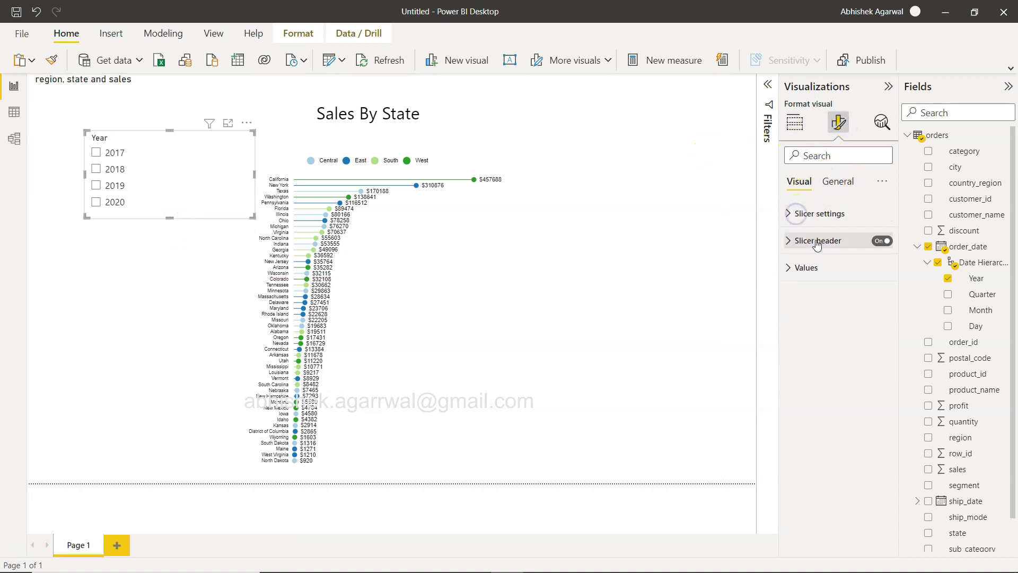
pyautogui.click(804, 208)
pyautogui.click(827, 272)
pyautogui.click(830, 307)
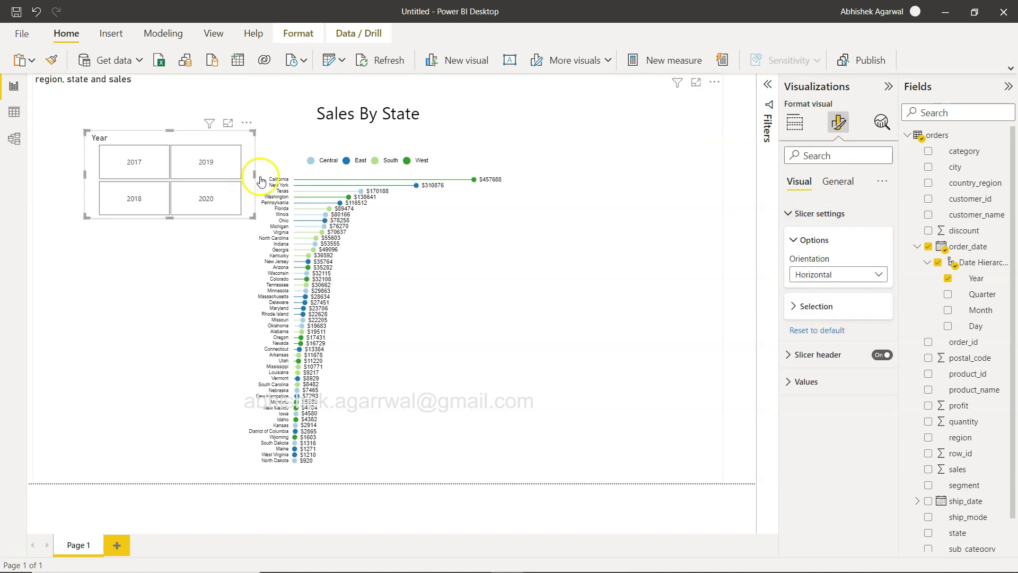
pyautogui.moveTo(256, 191); pyautogui.dragTo(284, 175)
# Step: Narrow the chart visual from its left edge to make room for the Year slicer, and shorten the slicer to a single row
pyautogui.click(334, 207)
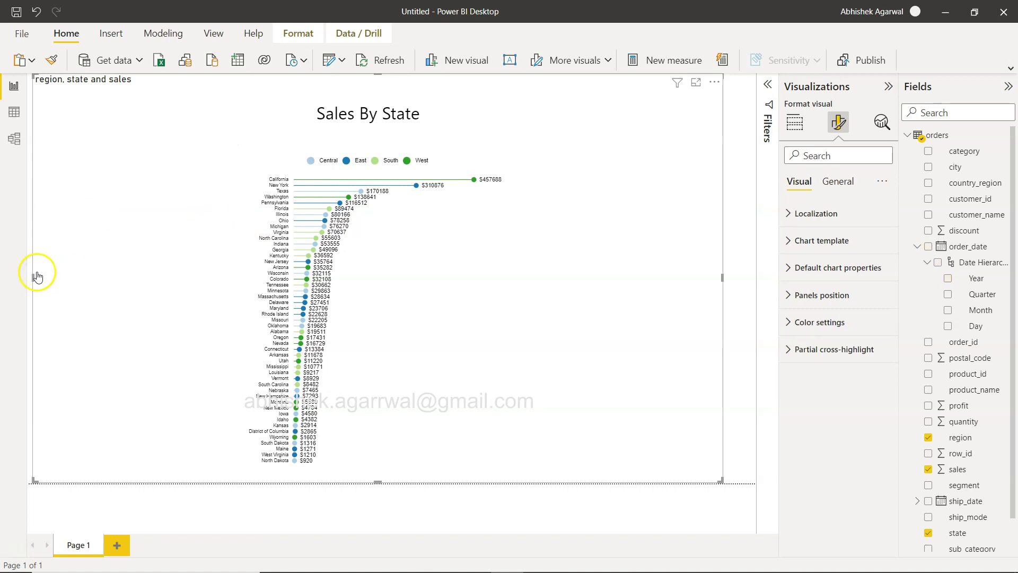
pyautogui.moveTo(33, 275); pyautogui.dragTo(255, 278)
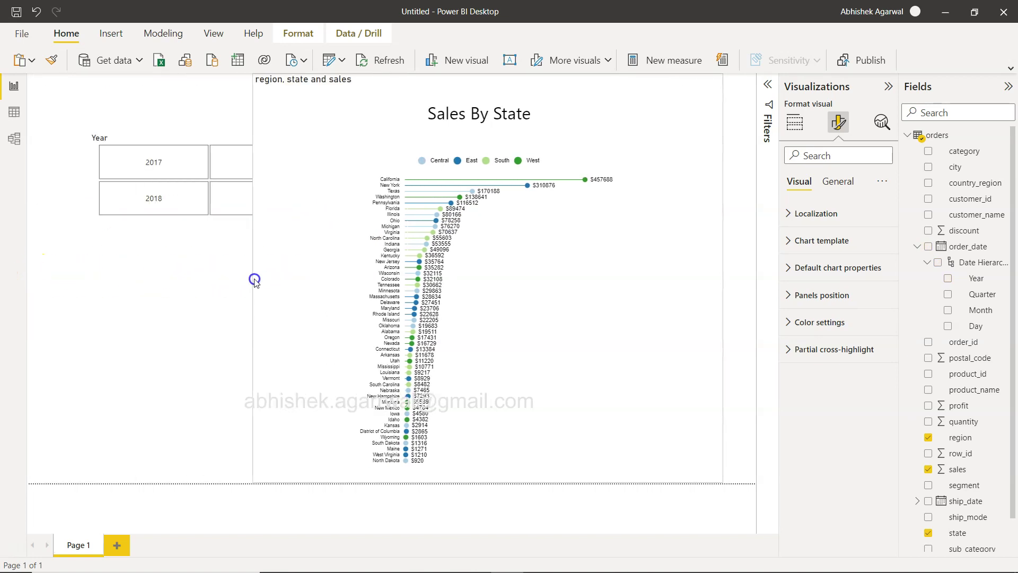
pyautogui.click(186, 133)
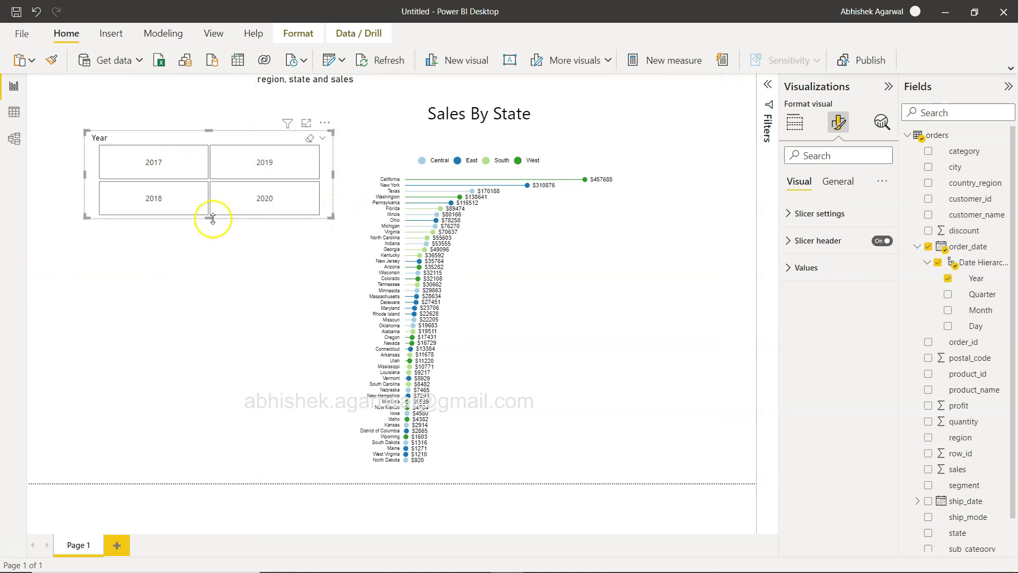
pyautogui.moveTo(211, 219); pyautogui.dragTo(212, 158)
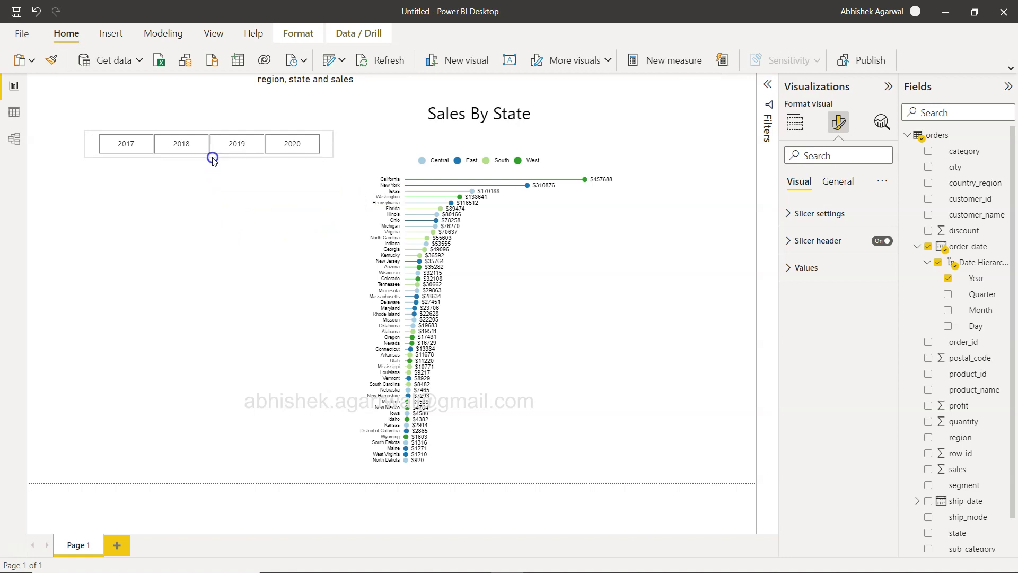
# Step: Filter the chart to 2019 with the Year slicer and make the slicer narrower
pyautogui.click(293, 146)
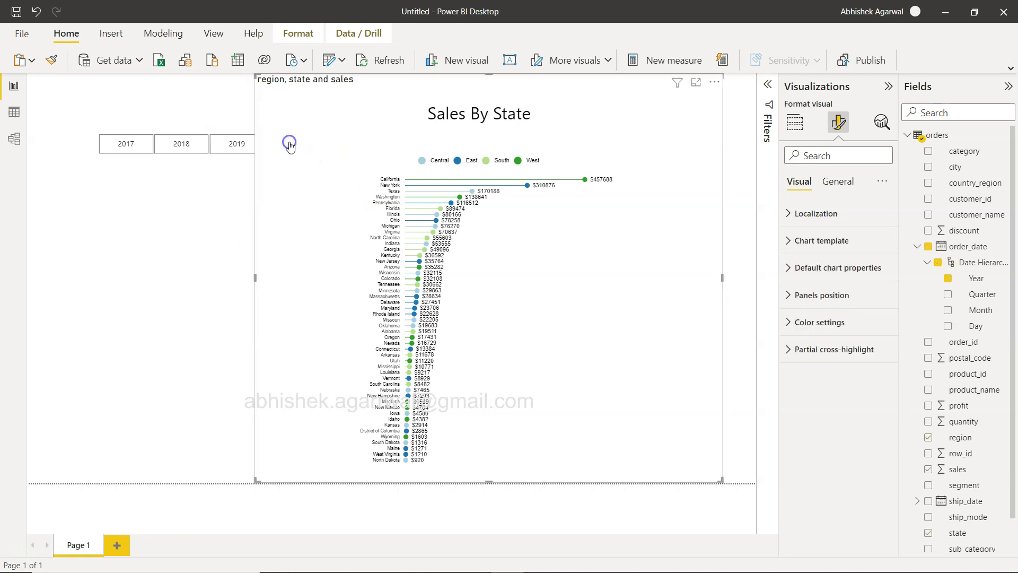
pyautogui.click(228, 144)
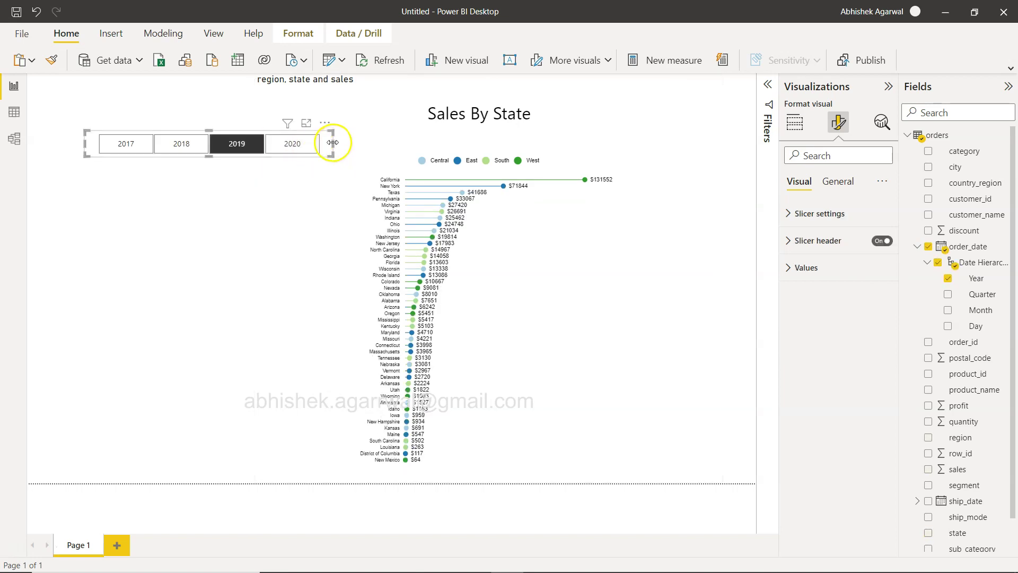
pyautogui.moveTo(331, 143); pyautogui.dragTo(283, 147)
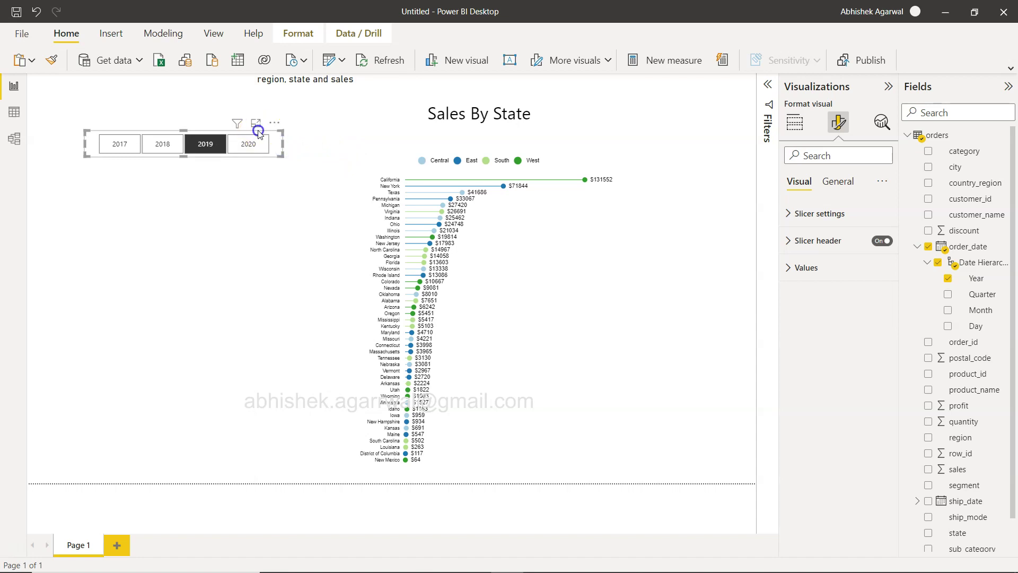
pyautogui.moveTo(235, 136)
pyautogui.mouseDown()
pyautogui.moveTo(211, 129)
pyautogui.moveTo(512, 129)
pyautogui.moveTo(193, 171)
pyautogui.moveTo(233, 131)
pyautogui.mouseUp()
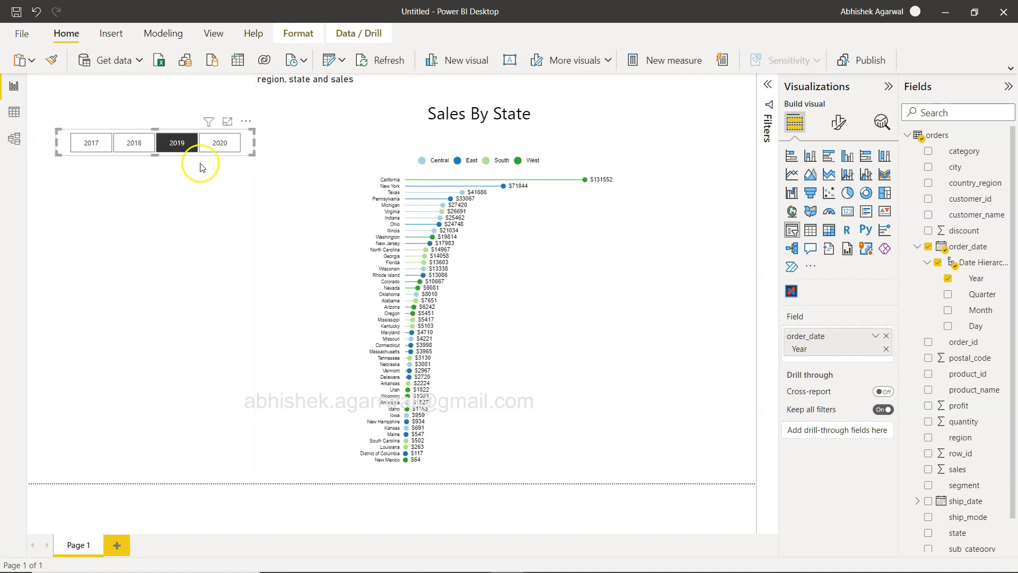
pyautogui.click(488, 146)
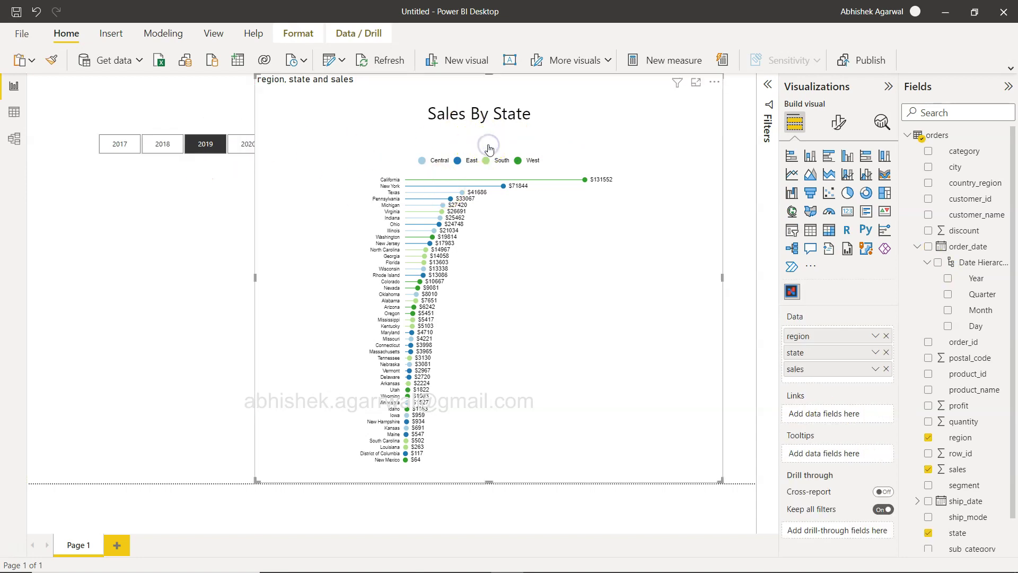
# Step: Move the Year slicer onto the chart, centred between the Sales By State title and the region legend
pyautogui.click(176, 323)
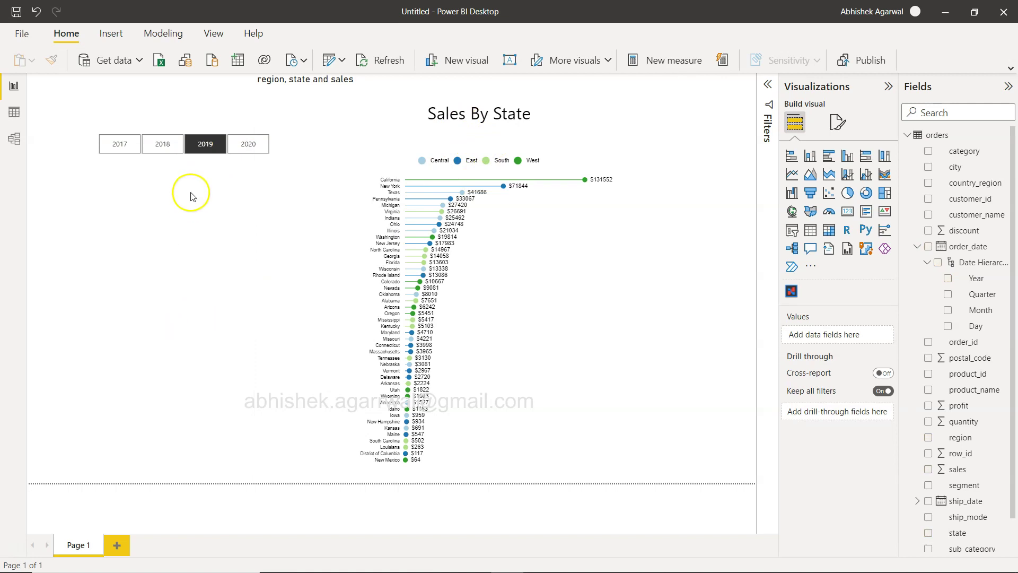
pyautogui.moveTo(180, 146); pyautogui.dragTo(296, 152)
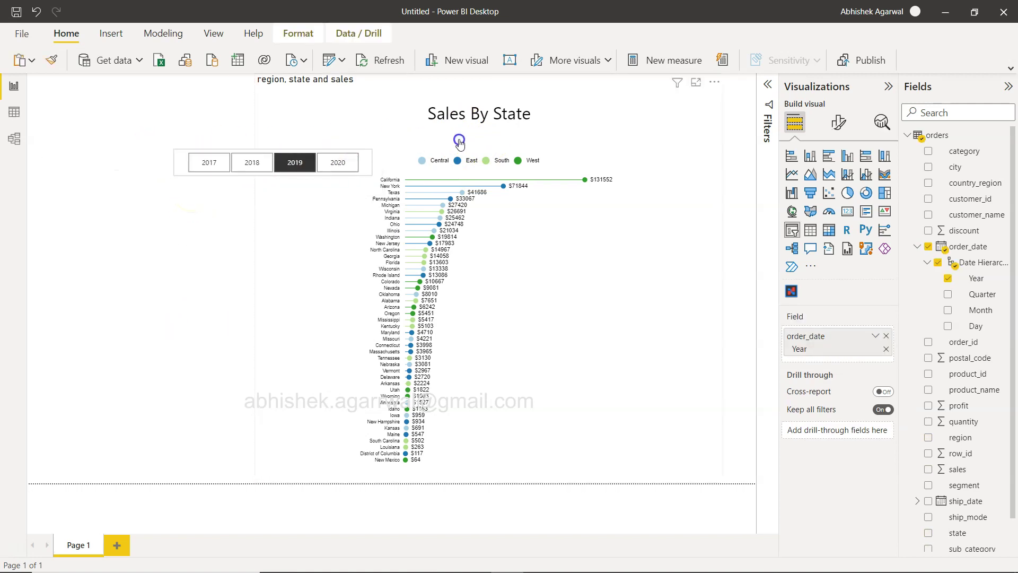
pyautogui.click(414, 192)
pyautogui.moveTo(414, 192); pyautogui.dragTo(499, 130)
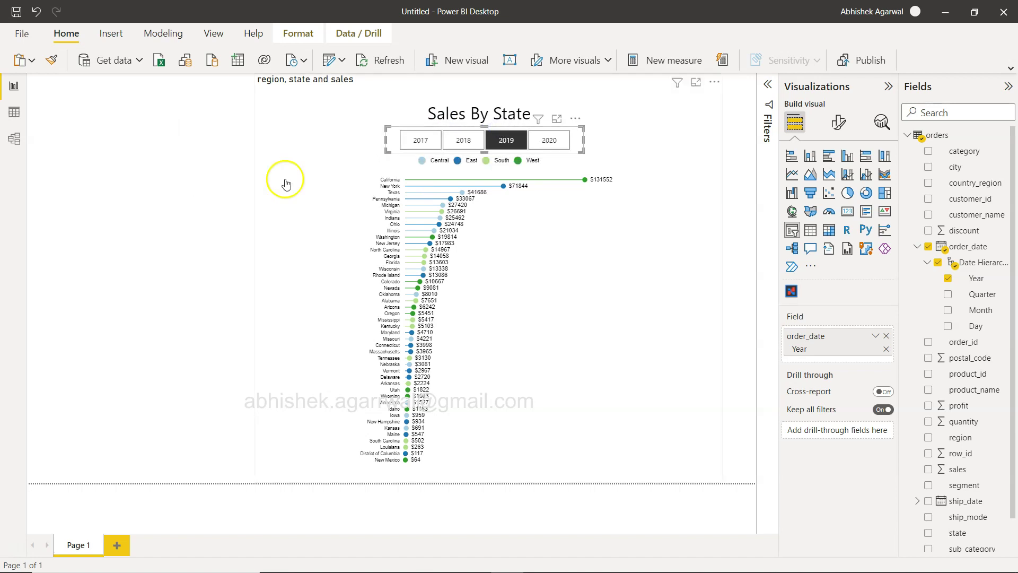
pyautogui.click(179, 205)
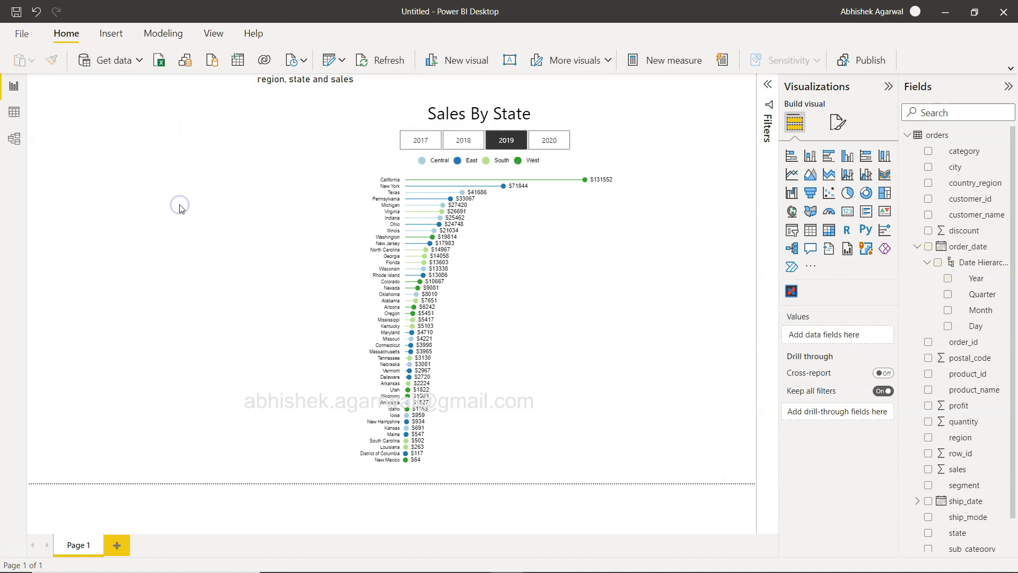
# Step: Test the repositioned Year slicer by filtering the chart to 2018, 2017, 2019 and finally 2020
pyautogui.click(464, 141)
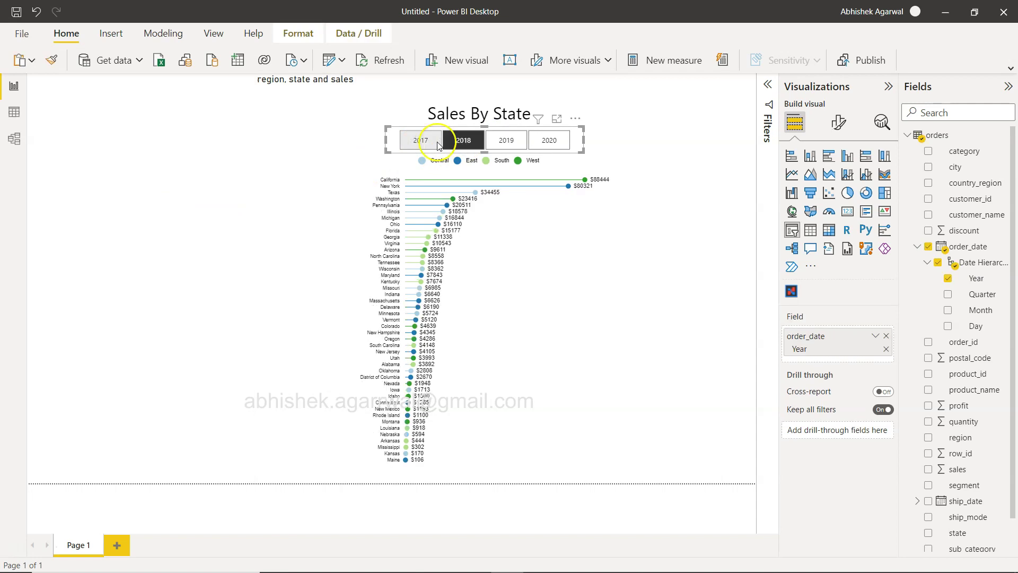
pyautogui.click(420, 142)
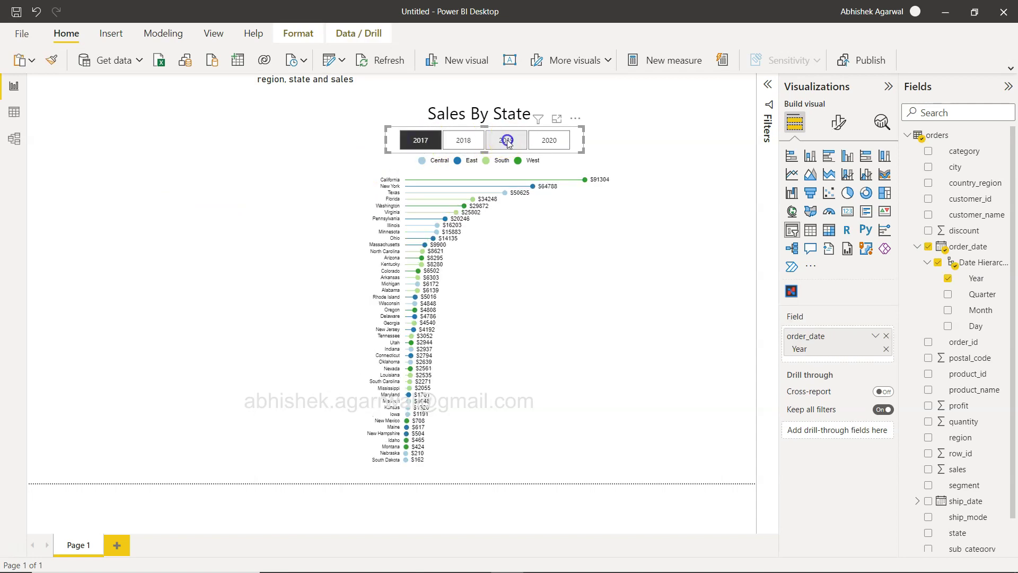
pyautogui.click(507, 142)
pyautogui.click(548, 144)
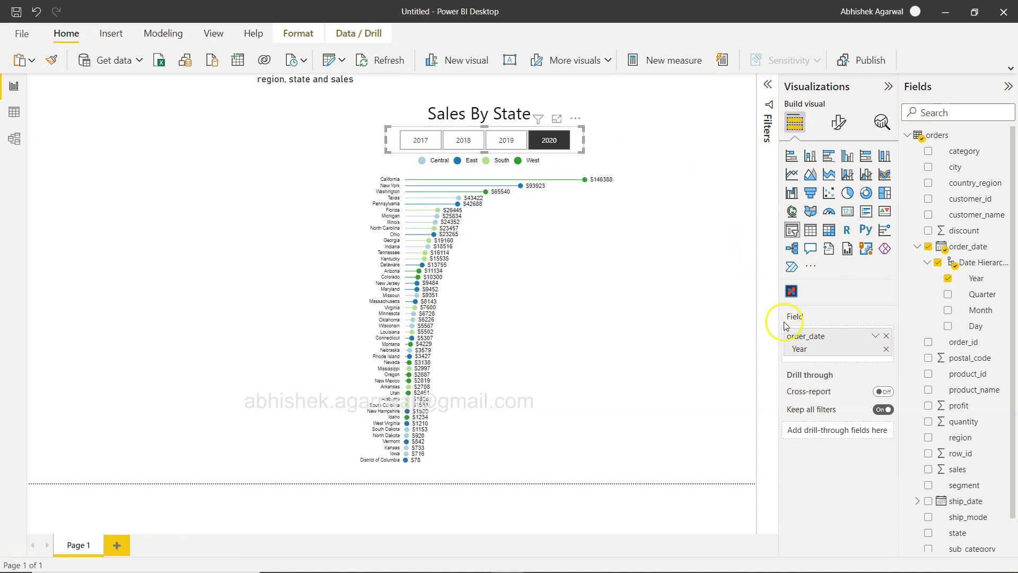
pyautogui.click(158, 363)
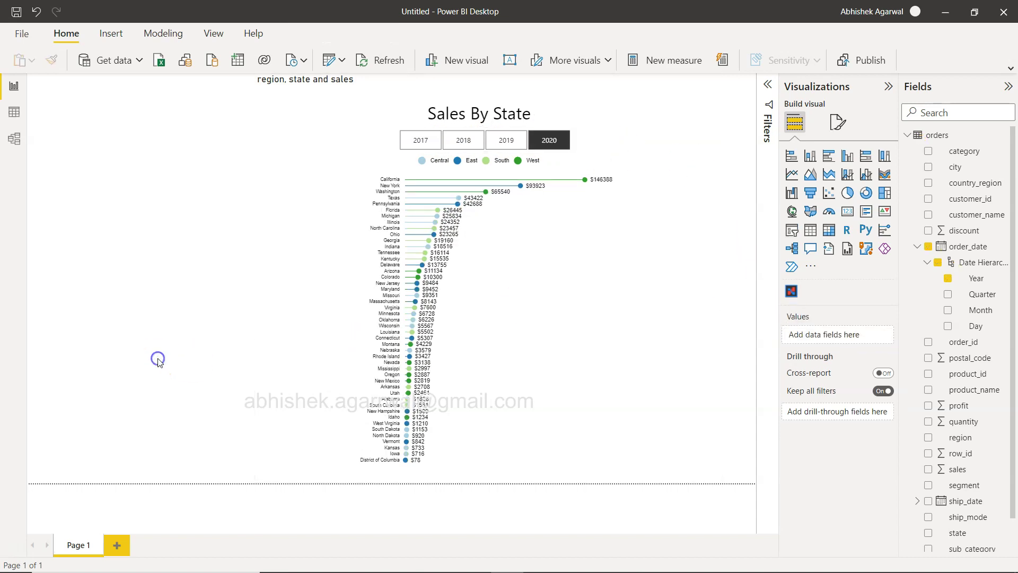
# Step: Collapse the Fields pane and turn off the chart visual's "region, state and sales" title
pyautogui.click(884, 86)
pyautogui.click(1007, 87)
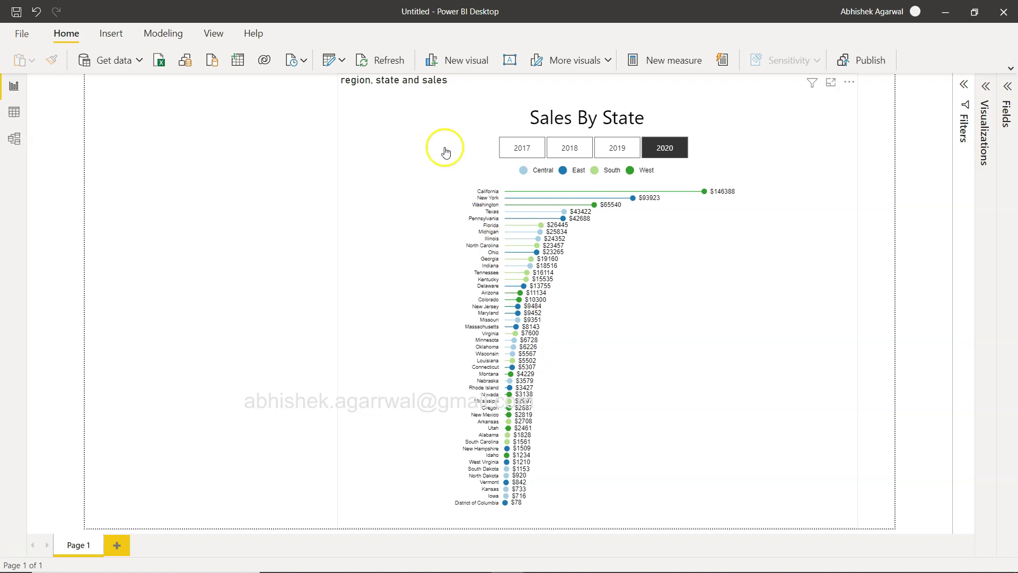
pyautogui.click(988, 87)
pyautogui.click(936, 122)
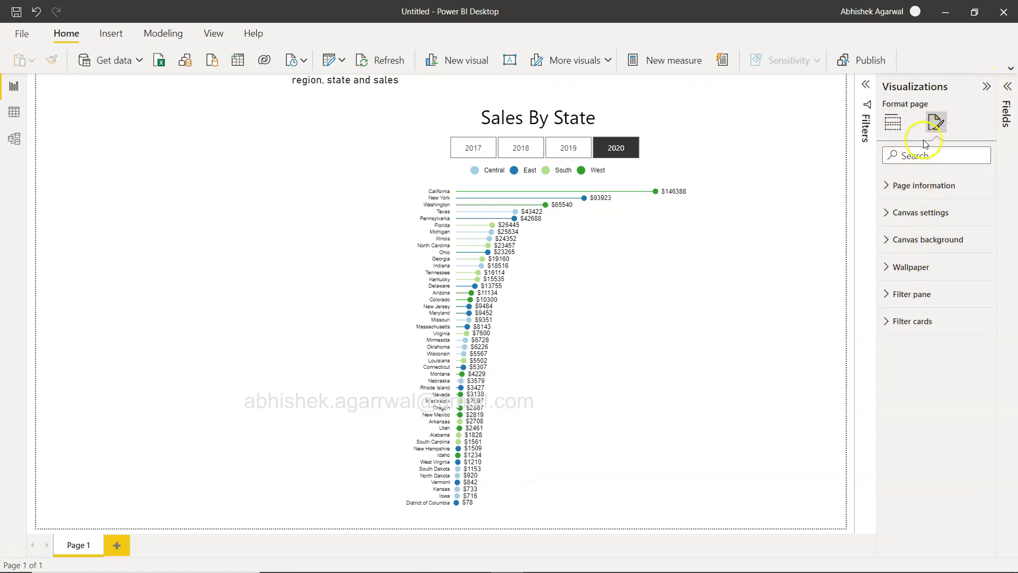
pyautogui.click(687, 252)
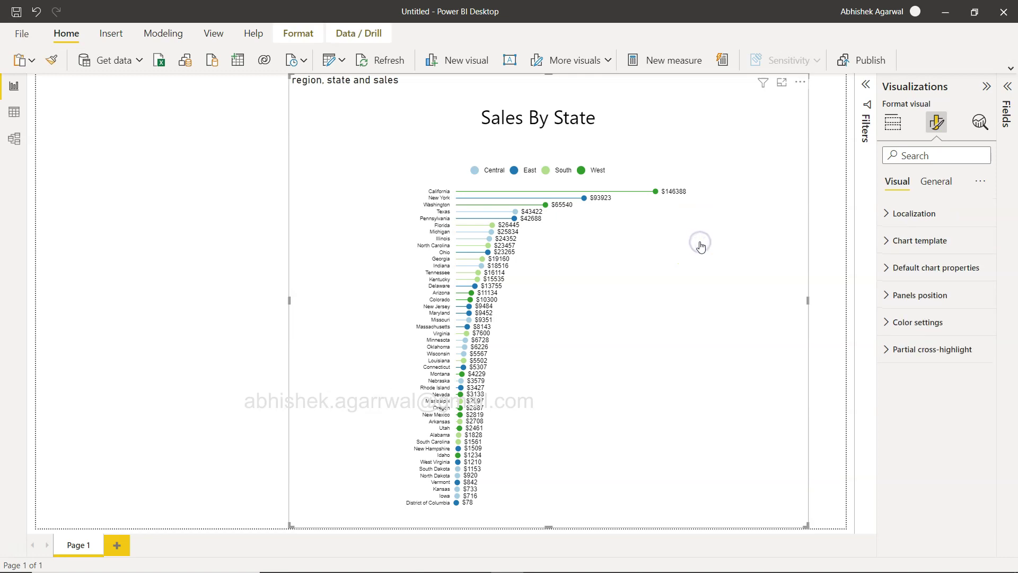
pyautogui.click(936, 181)
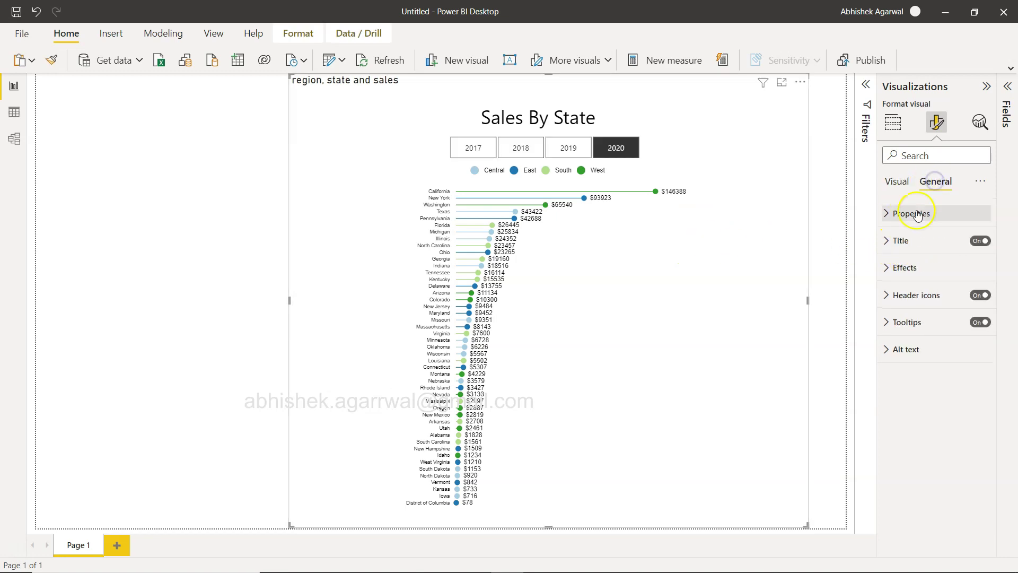
pyautogui.click(982, 242)
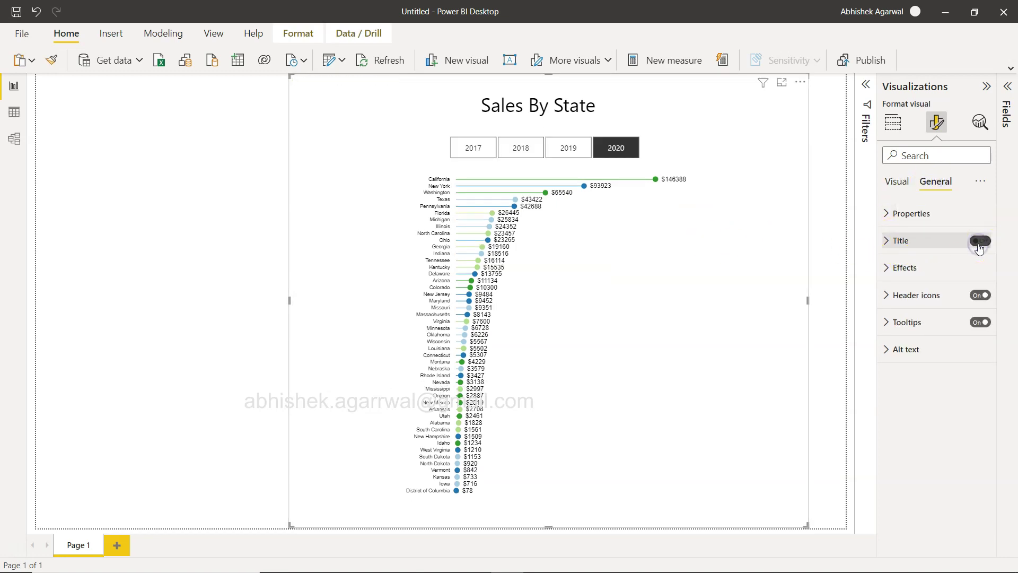
pyautogui.click(217, 325)
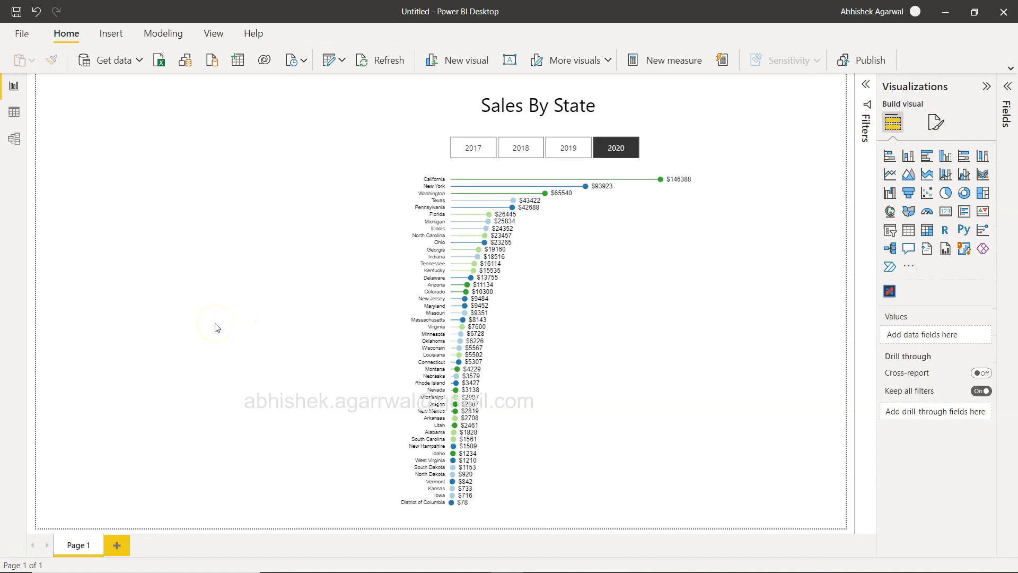
pyautogui.click(217, 296)
# Step: Cycle the Year slicer through 2018, 2019 and 2020, and leave the chart filtered to 2017
pyautogui.click(527, 152)
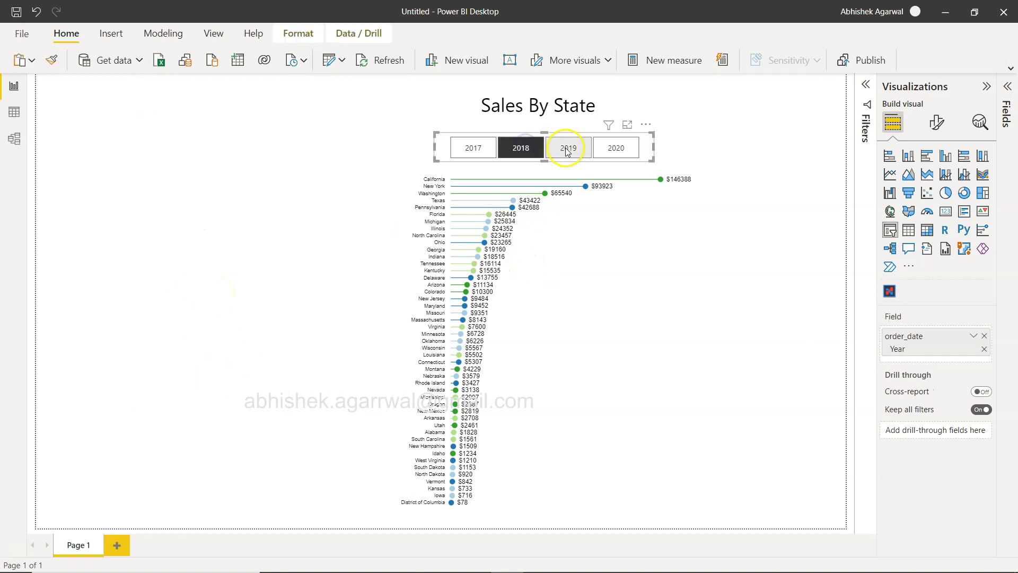
pyautogui.click(567, 152)
pyautogui.click(613, 150)
pyautogui.click(473, 151)
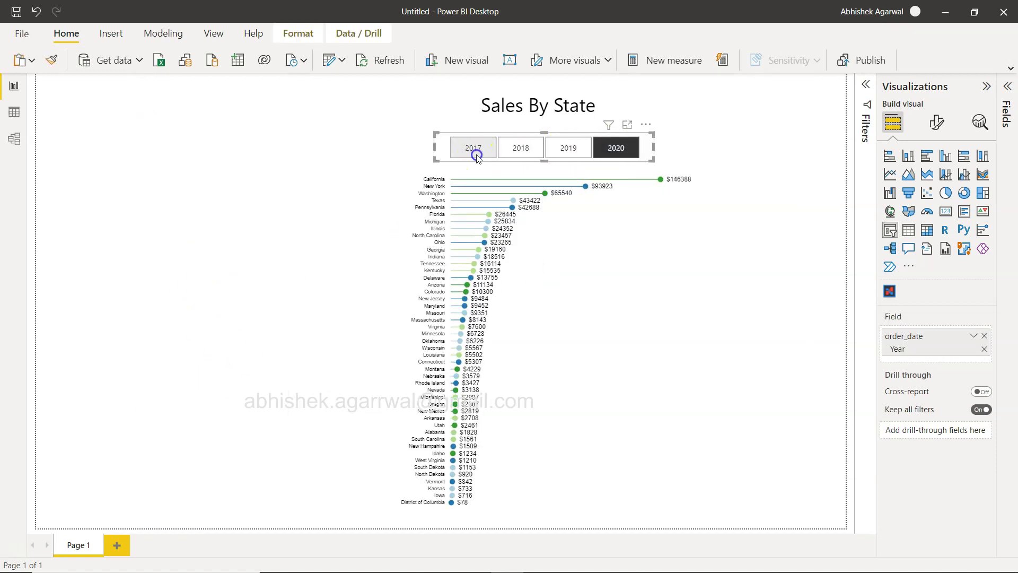
pyautogui.click(183, 301)
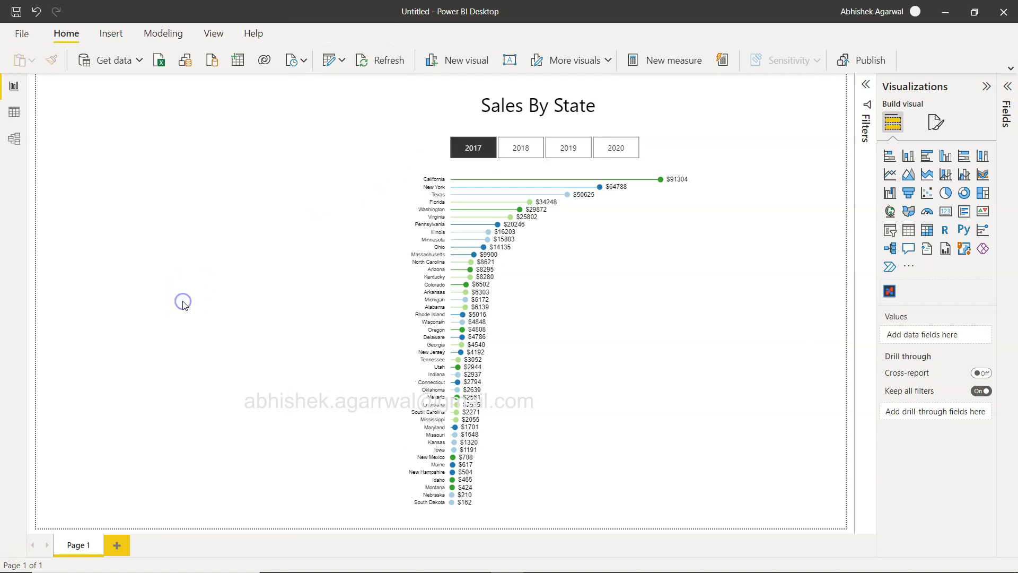